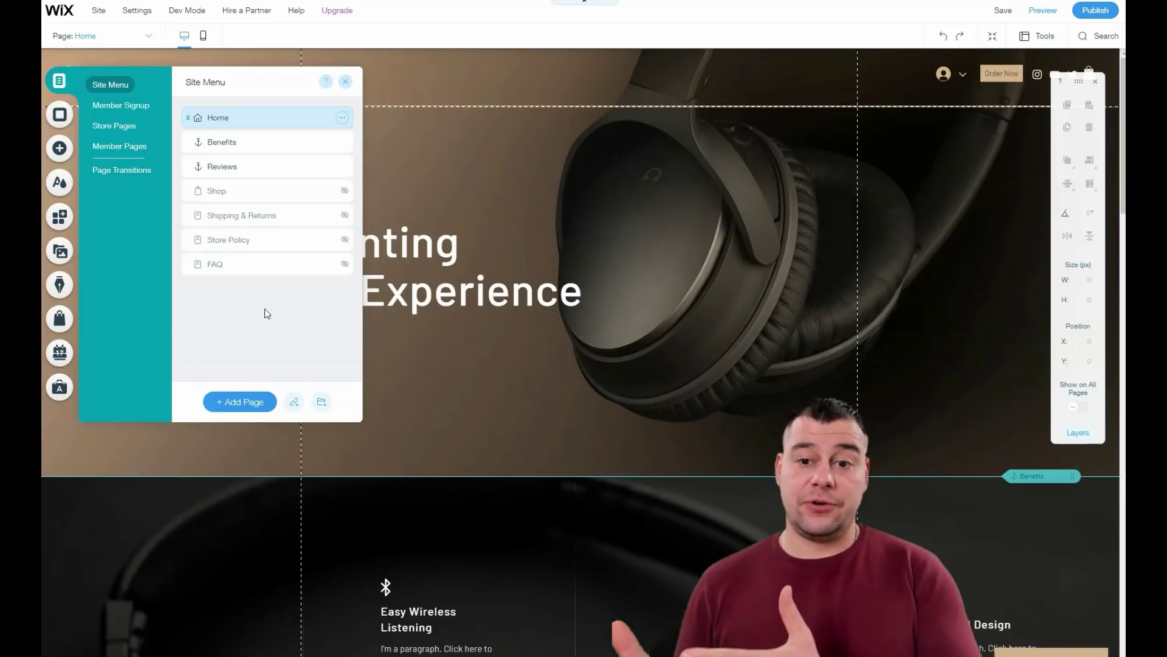
# Delete the Shipping & Returns page from the site menu
pyautogui.click(214, 168)
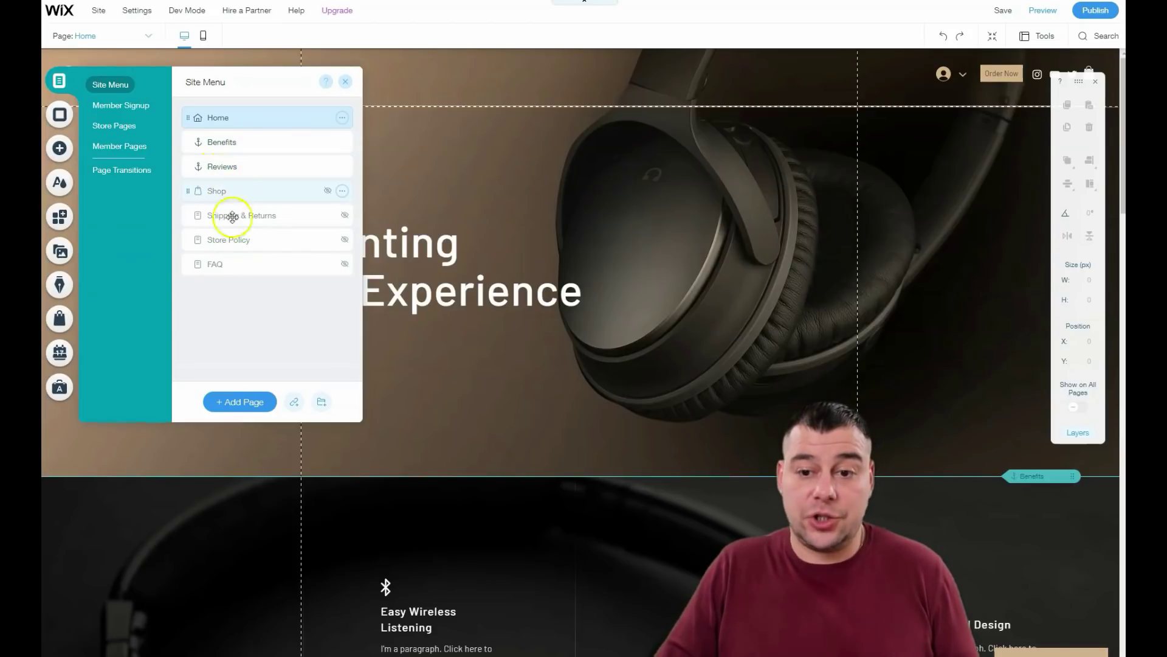
pyautogui.click(267, 296)
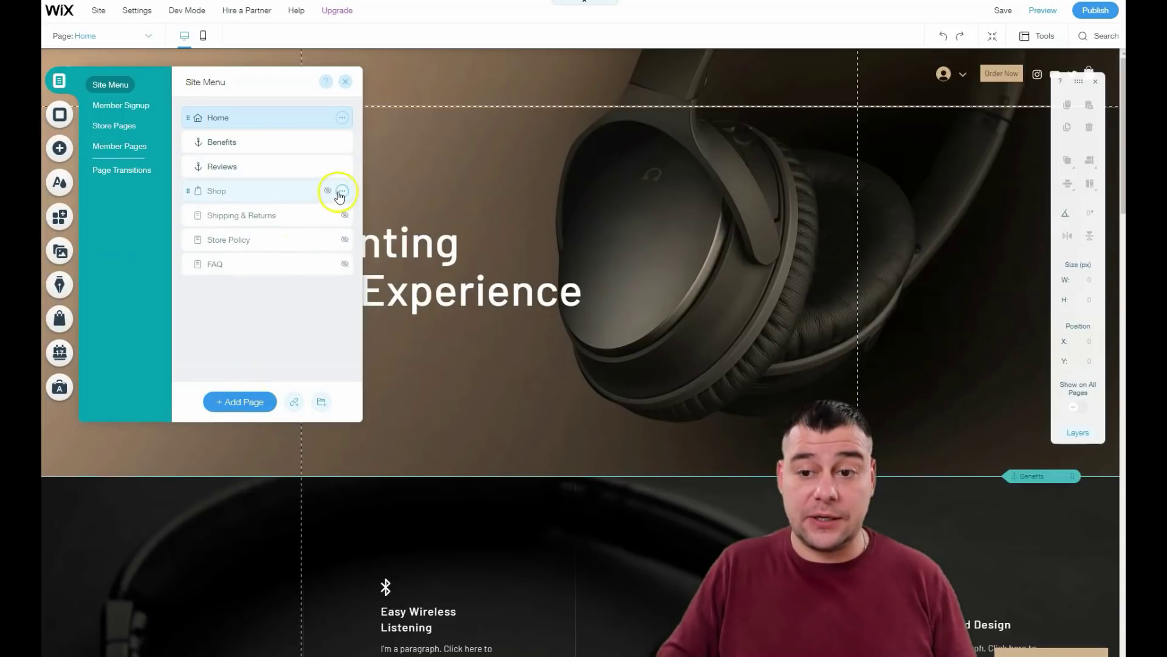
pyautogui.click(343, 216)
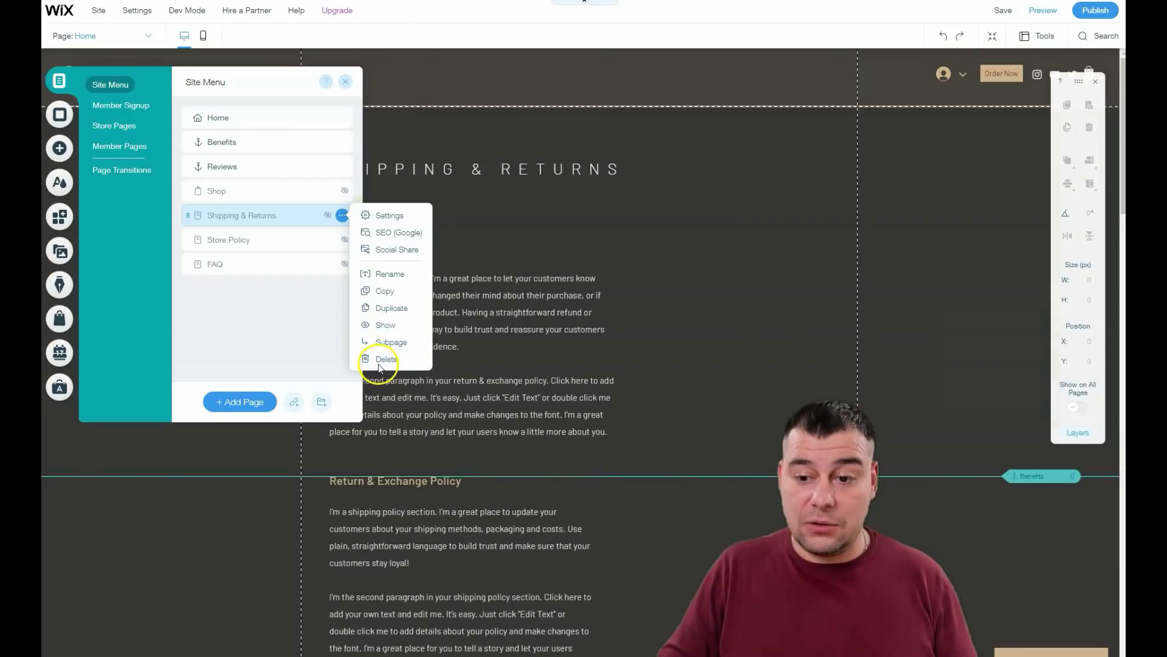
pyautogui.click(383, 359)
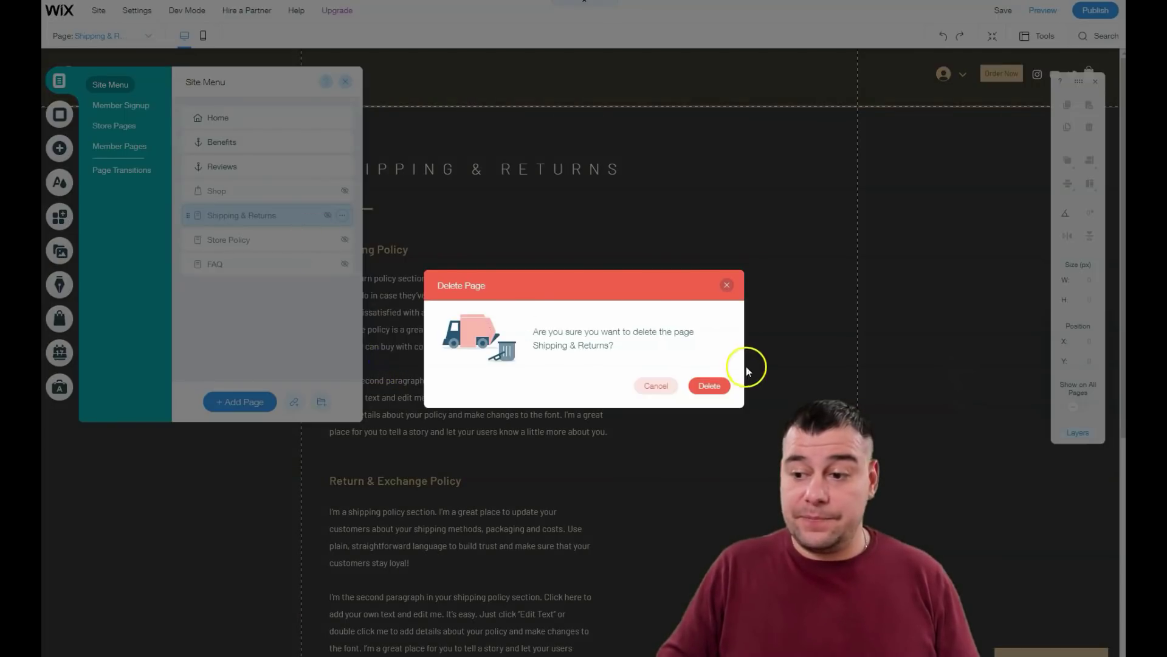
pyautogui.click(708, 386)
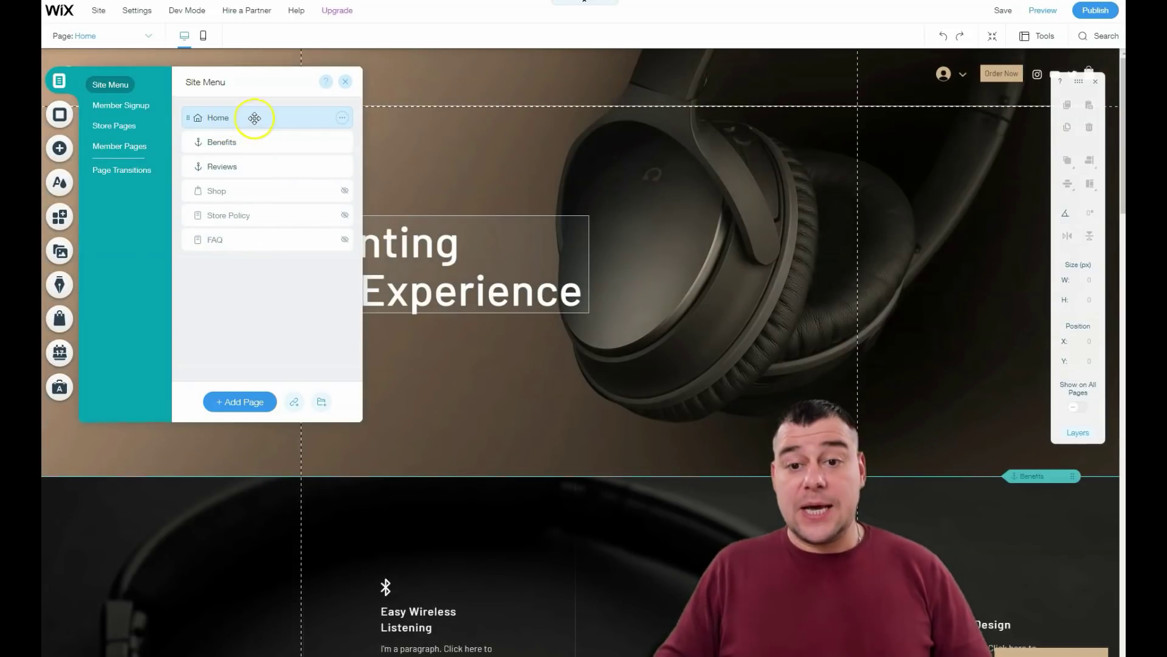
# Open the Home page's settings and review its layout, viewing permissions and Google SEO options
pyautogui.click(344, 121)
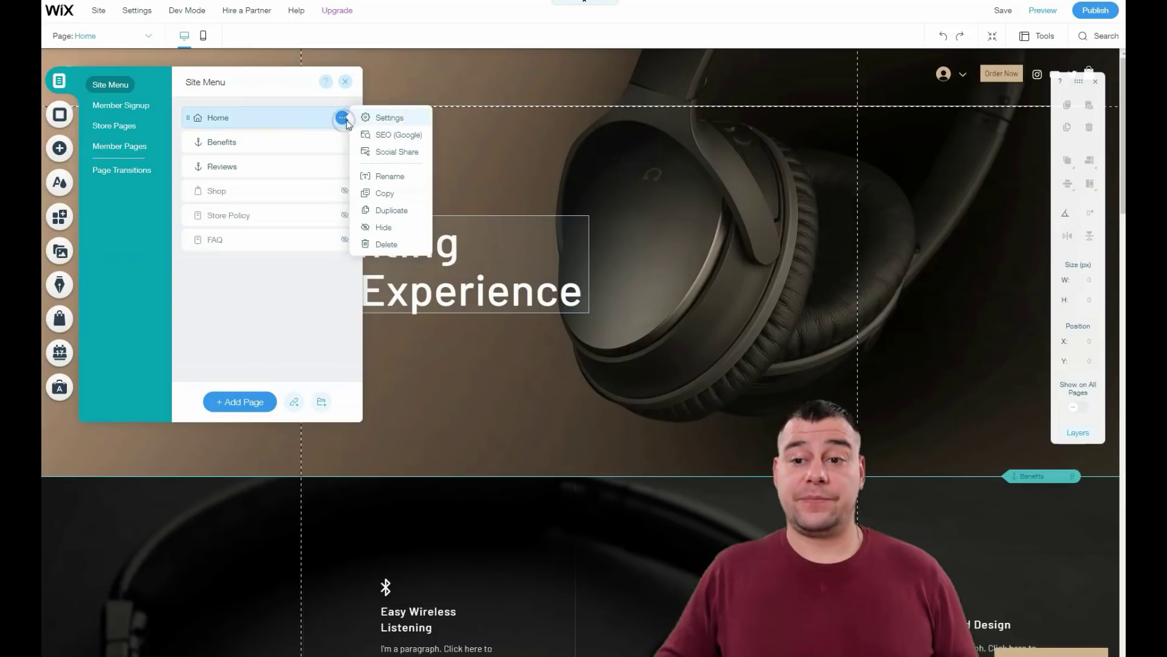
pyautogui.click(383, 117)
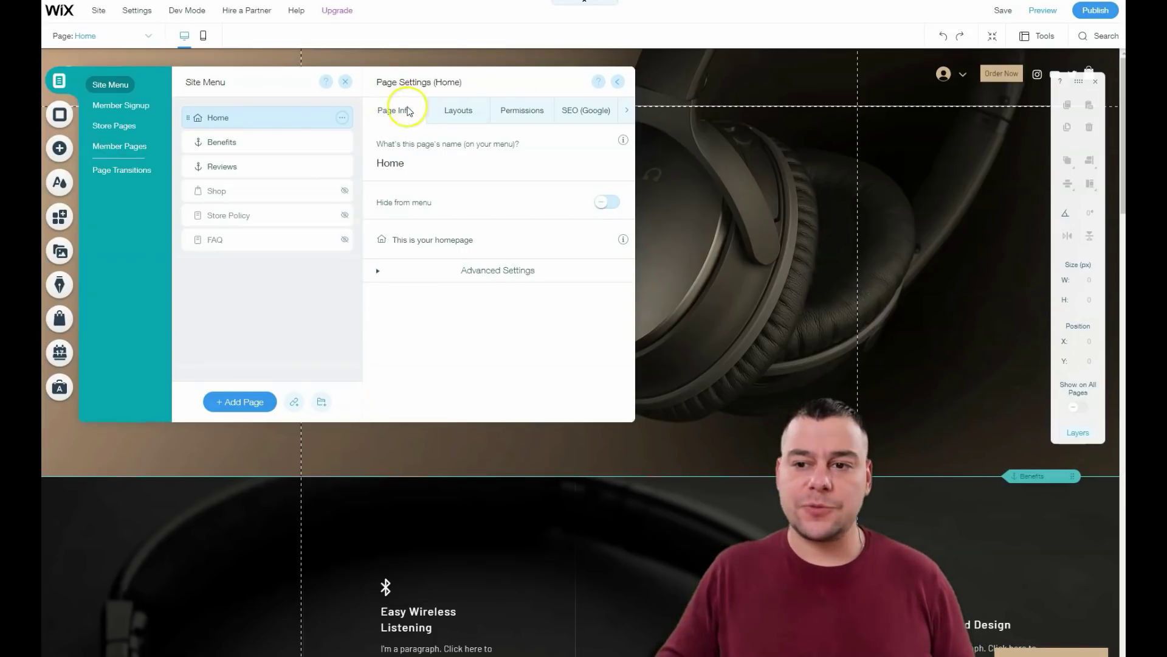
pyautogui.click(464, 113)
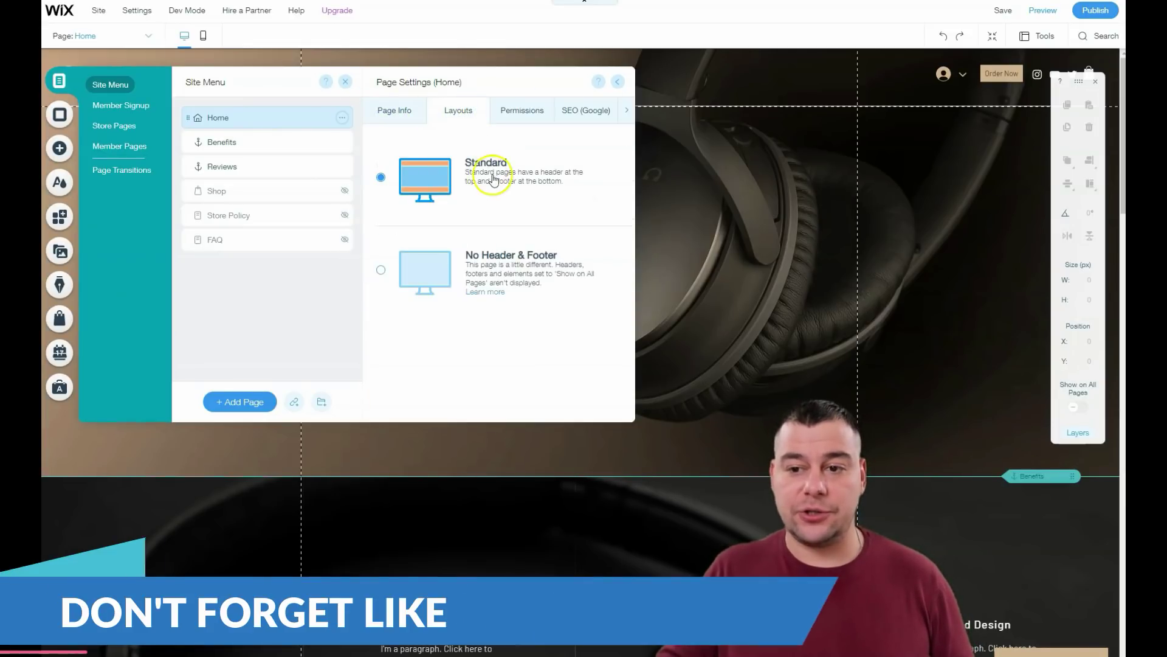
pyautogui.click(459, 177)
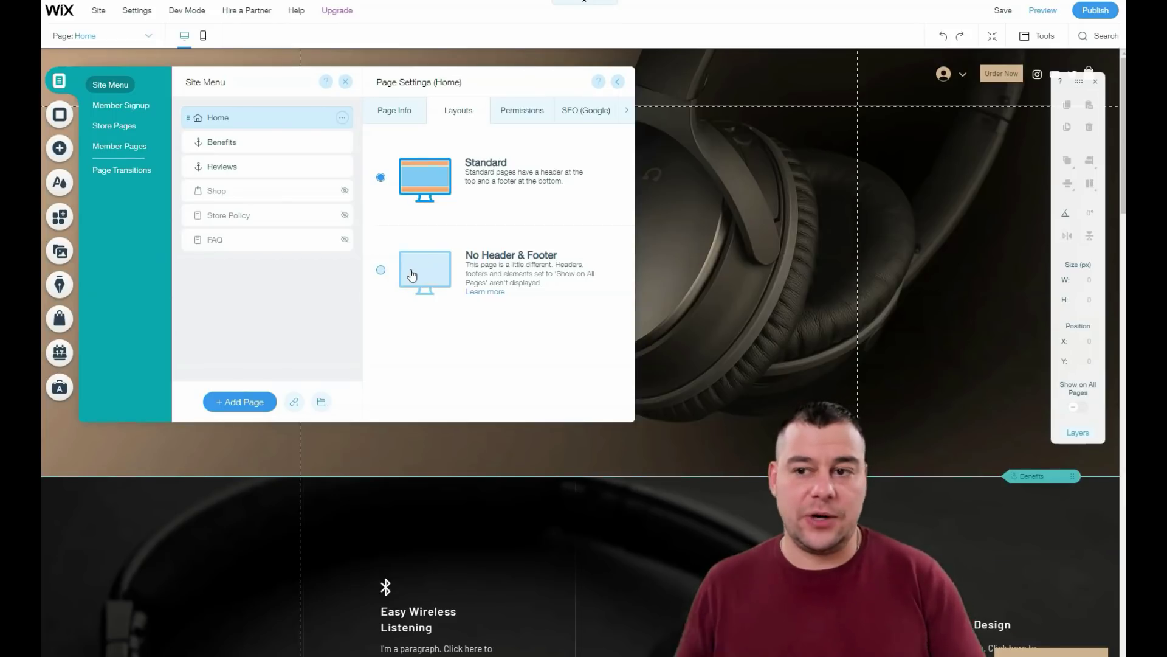
pyautogui.click(522, 104)
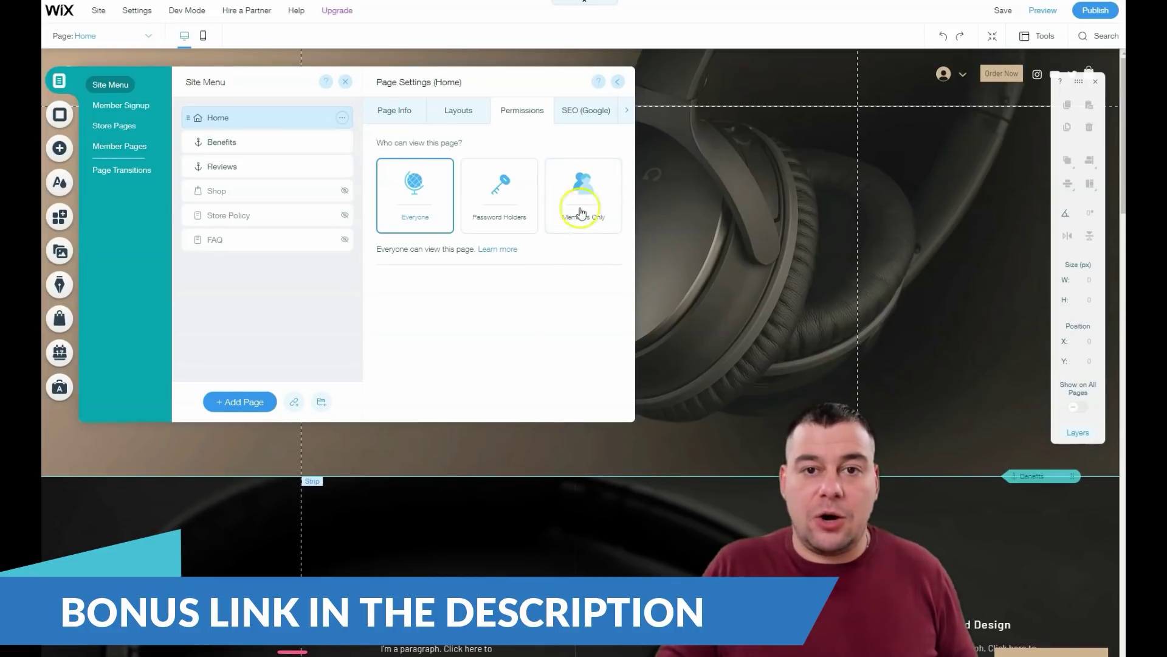
pyautogui.click(585, 117)
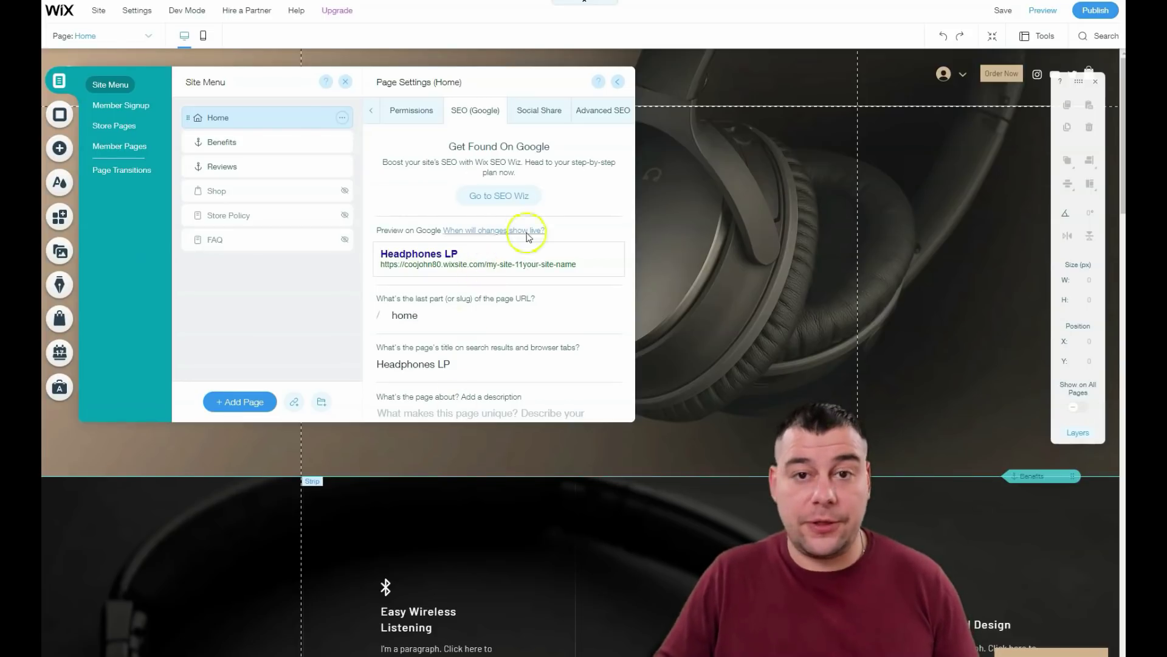
# Review the Home page's social share image, title and description settings, and close the page settings and site menu
pyautogui.click(532, 113)
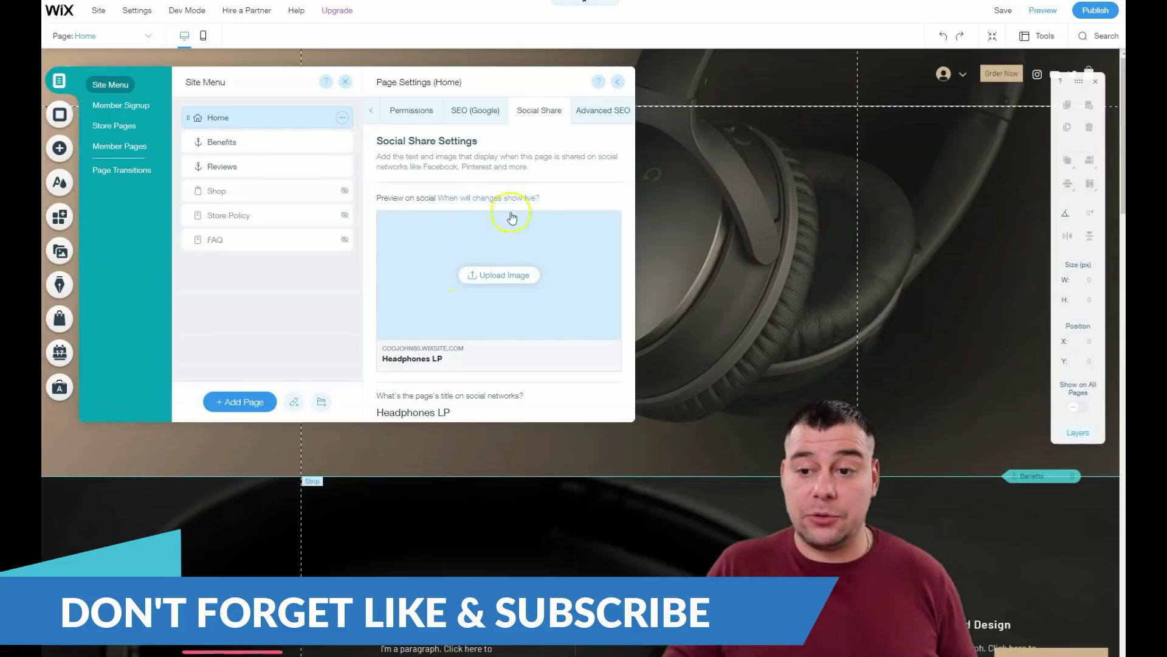
pyautogui.scroll(-2, 488, 282)
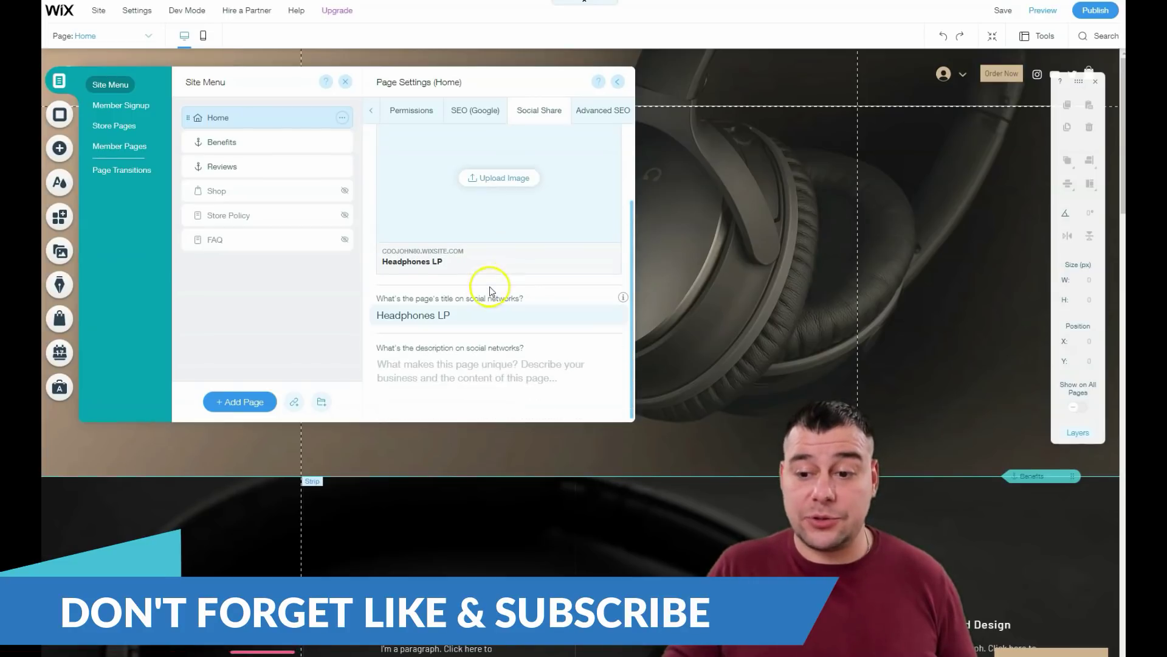
pyautogui.scroll(2, 489, 273)
pyautogui.scroll(-2, 490, 274)
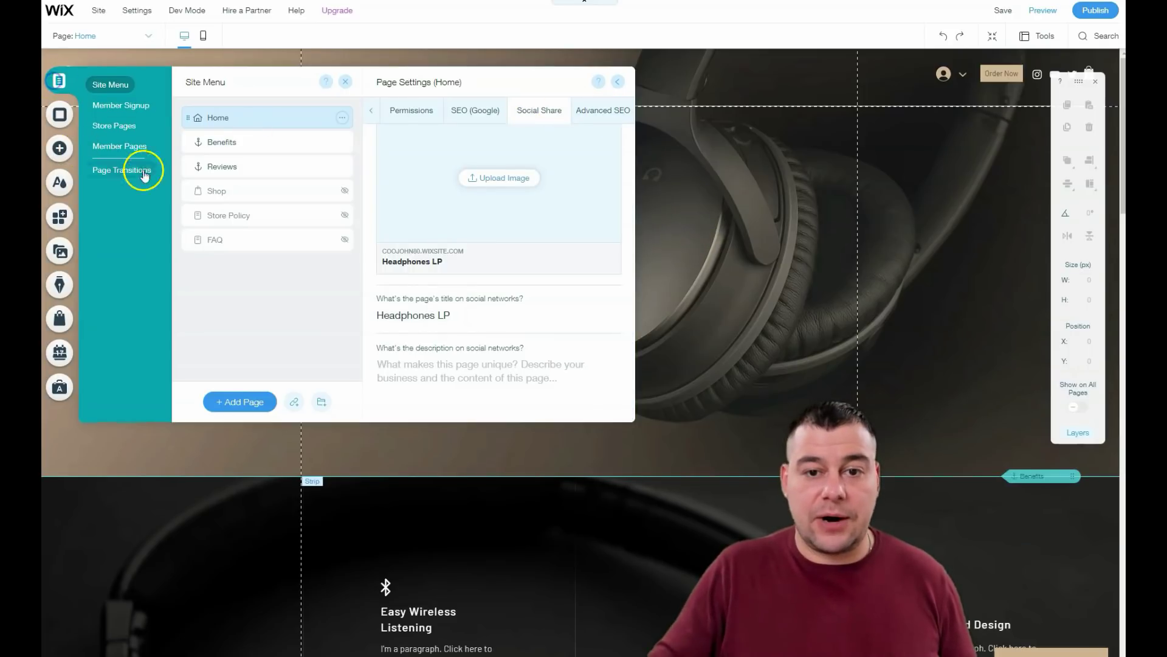
pyautogui.click(618, 81)
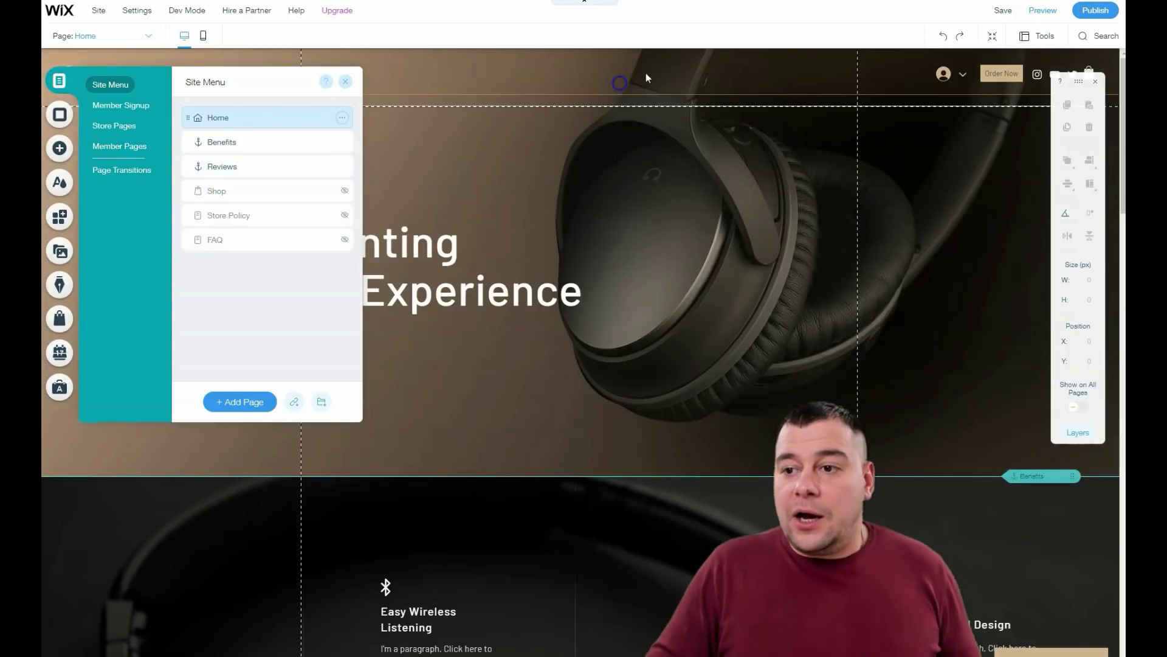
pyautogui.click(344, 81)
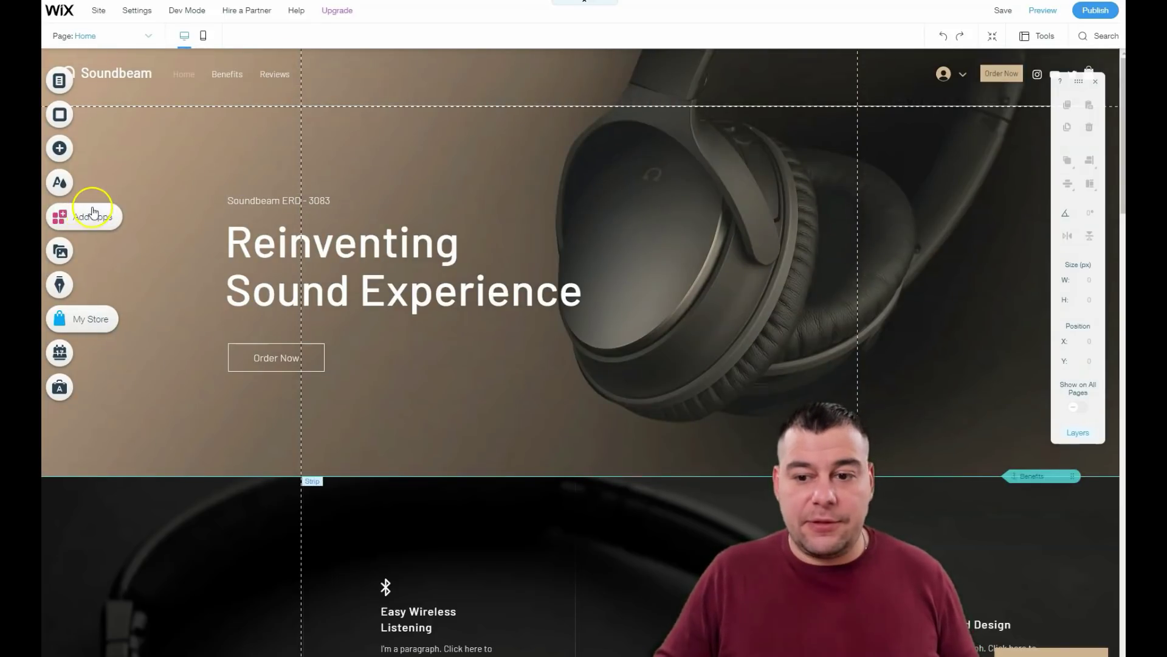
pyautogui.click(59, 149)
pyautogui.click(100, 105)
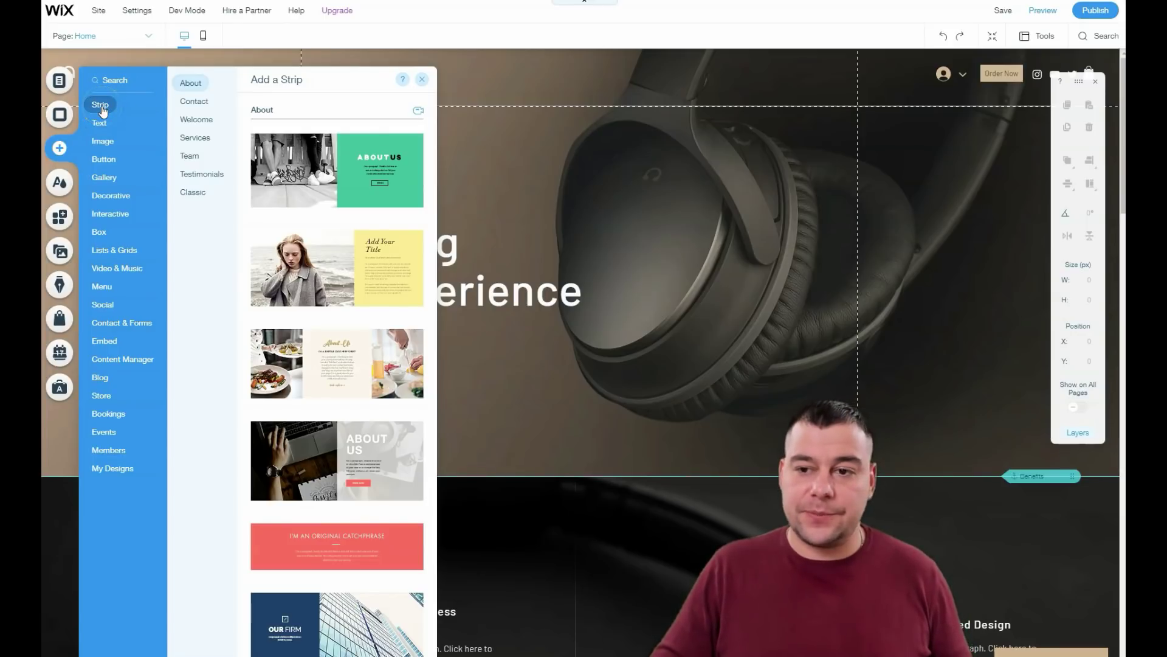
pyautogui.click(422, 80)
pyautogui.click(639, 265)
pyautogui.click(413, 213)
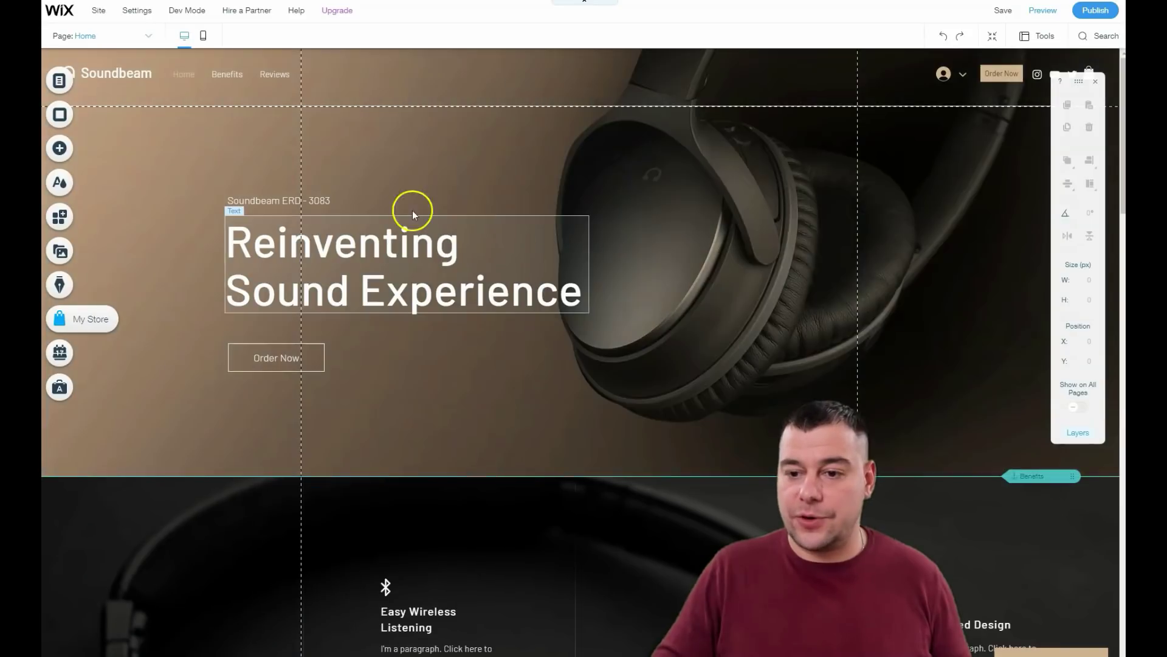
# Examine the home page's sections from the hero to the footer, both at normal size and in Zoom Out mode
pyautogui.scroll(-10, 459, 537)
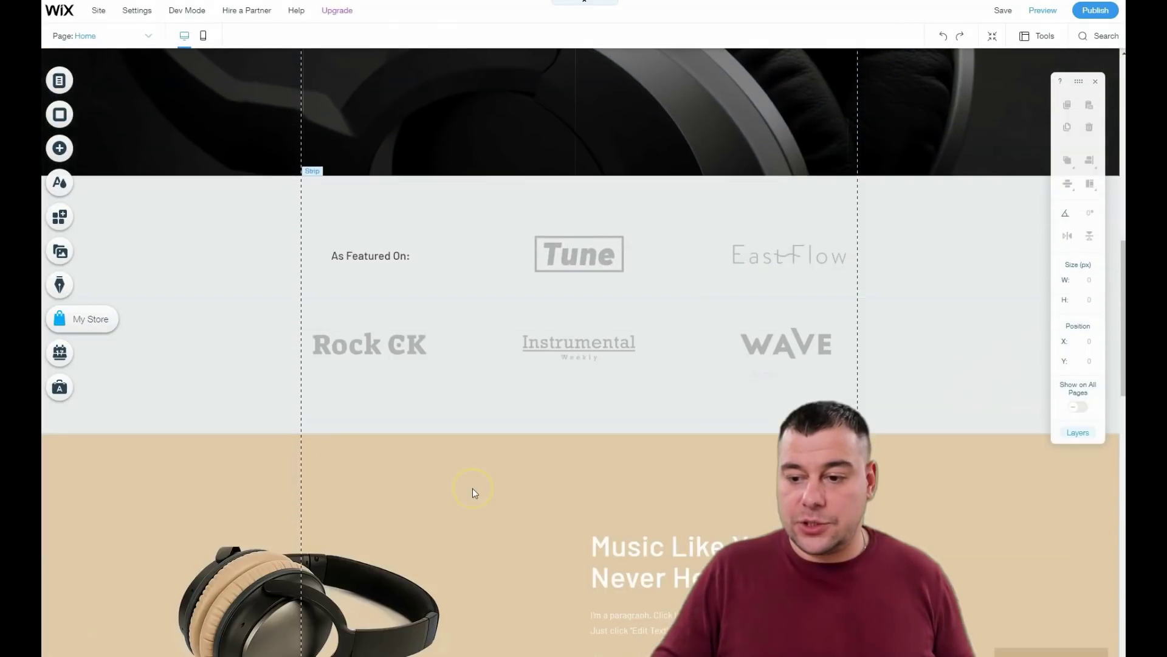
pyautogui.scroll(-9, 473, 487)
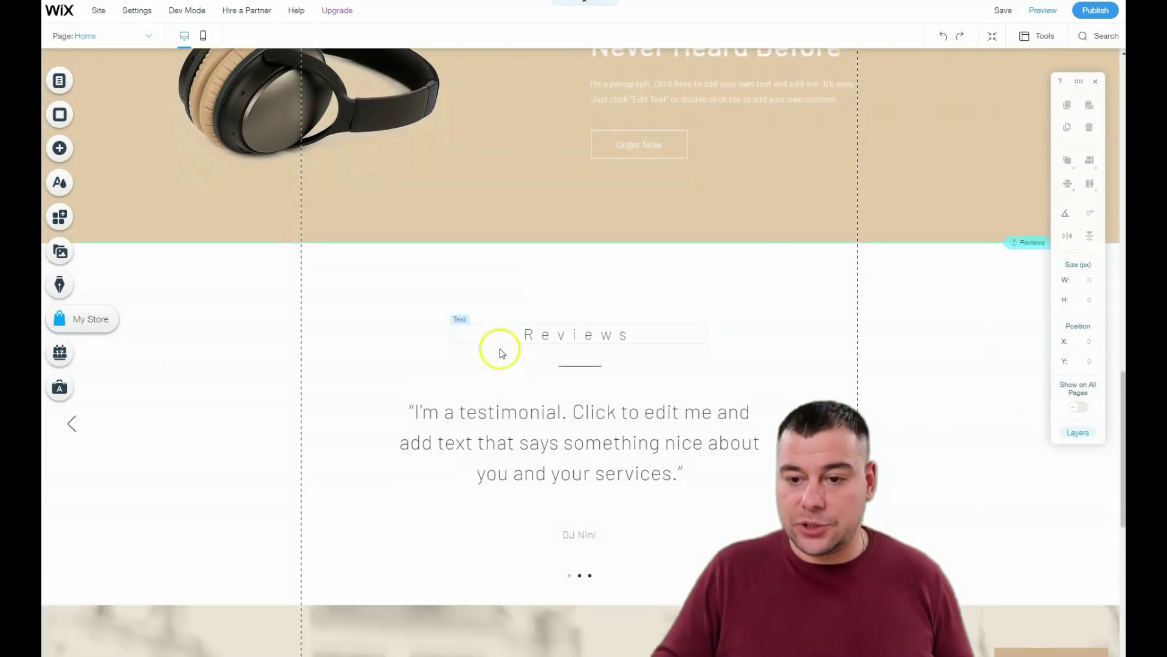
pyautogui.scroll(-8, 501, 352)
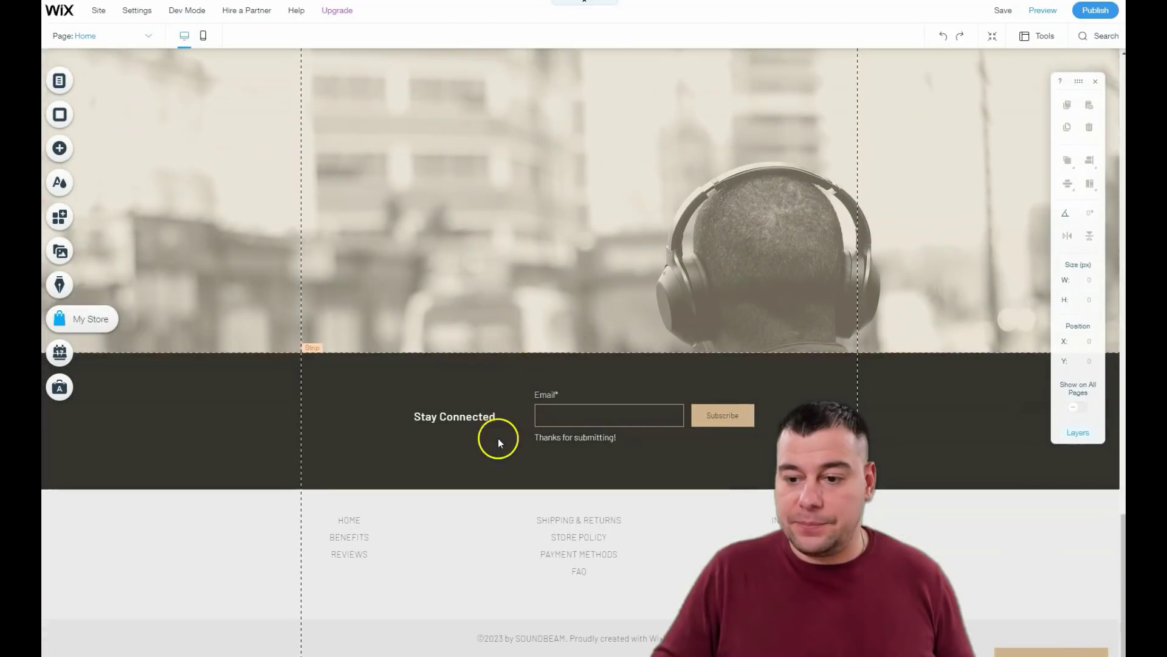
pyautogui.scroll(15, 607, 261)
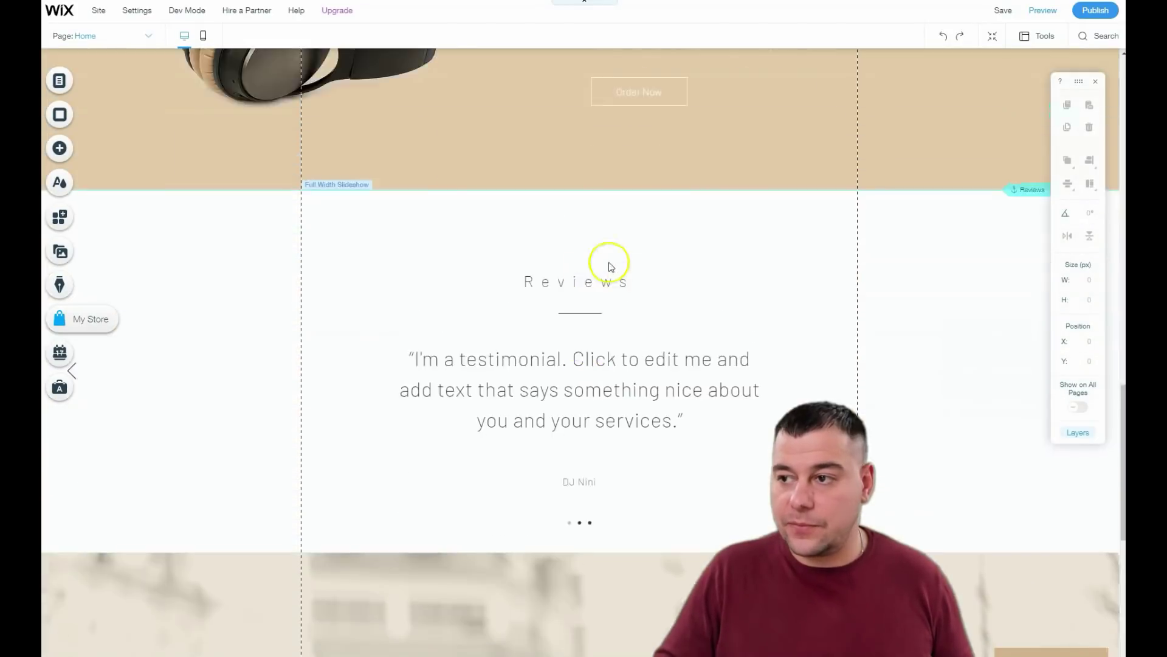
pyautogui.click(990, 40)
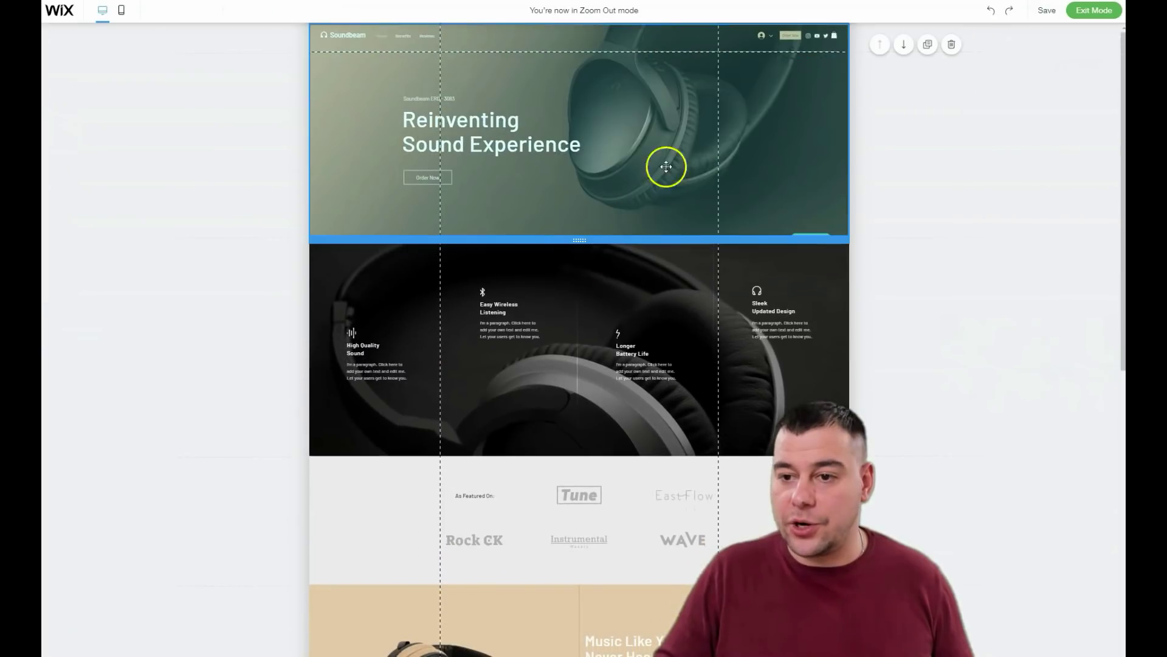
pyautogui.click(615, 232)
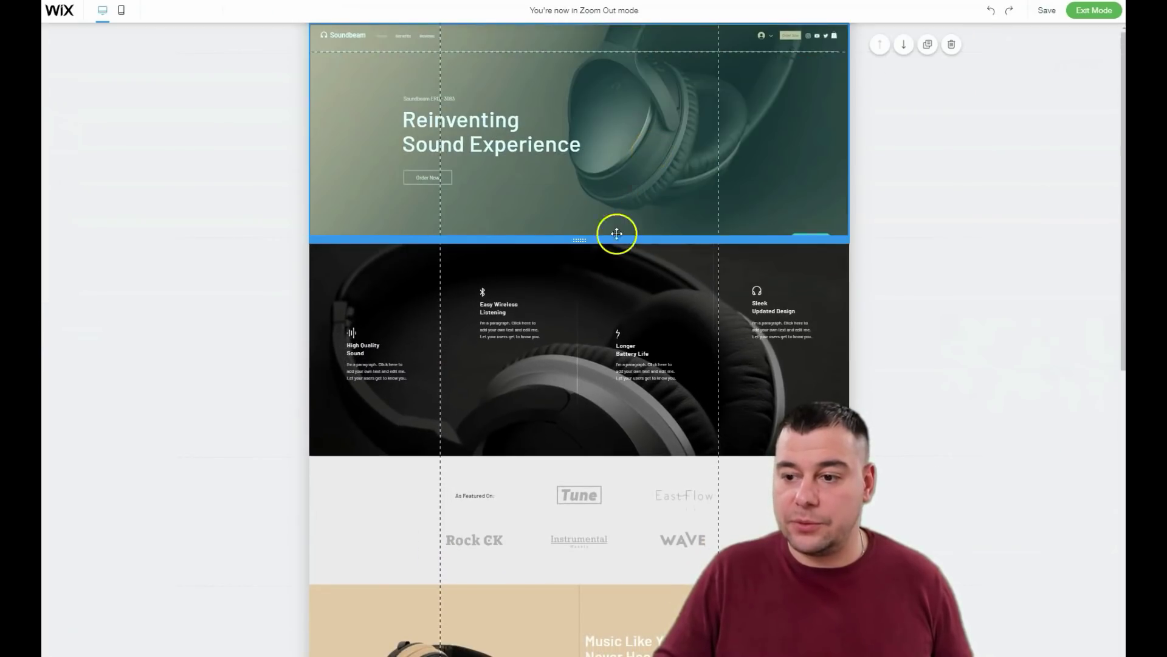
pyautogui.click(608, 300)
pyautogui.scroll(-6, 598, 308)
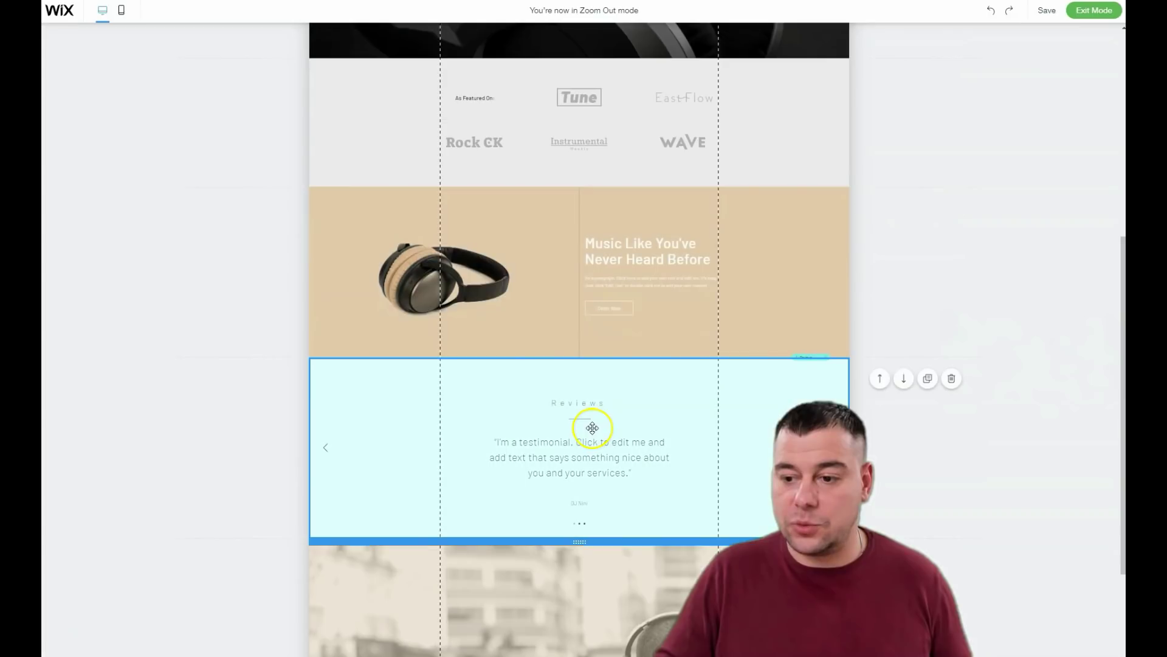
pyautogui.scroll(-3, 592, 425)
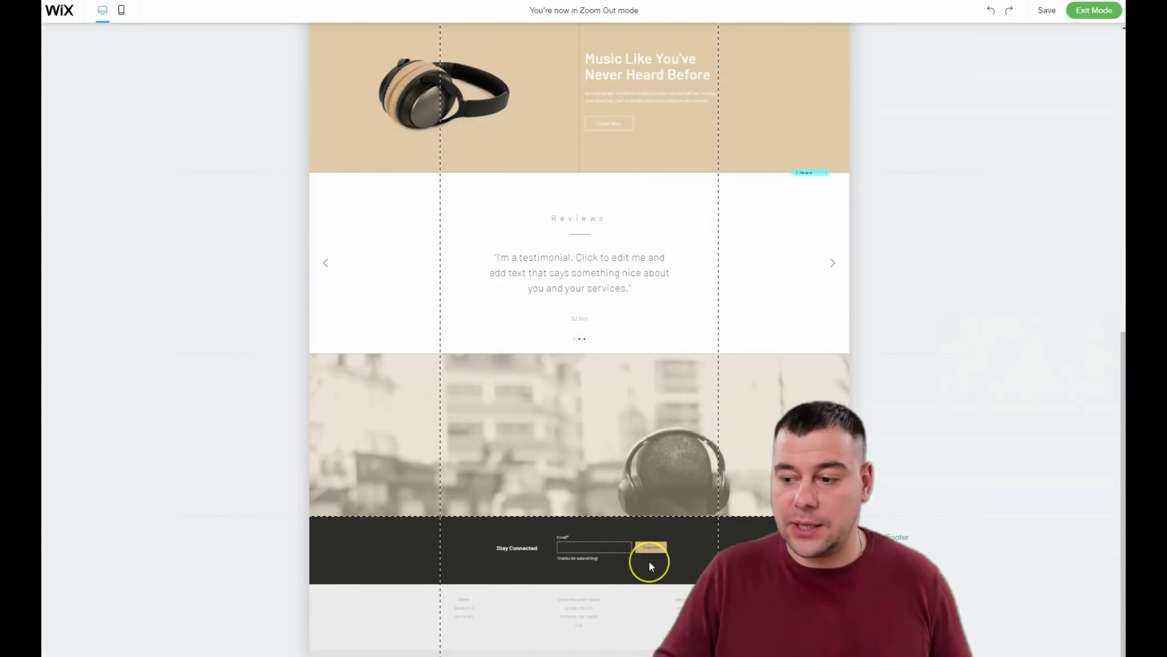
pyautogui.click(651, 312)
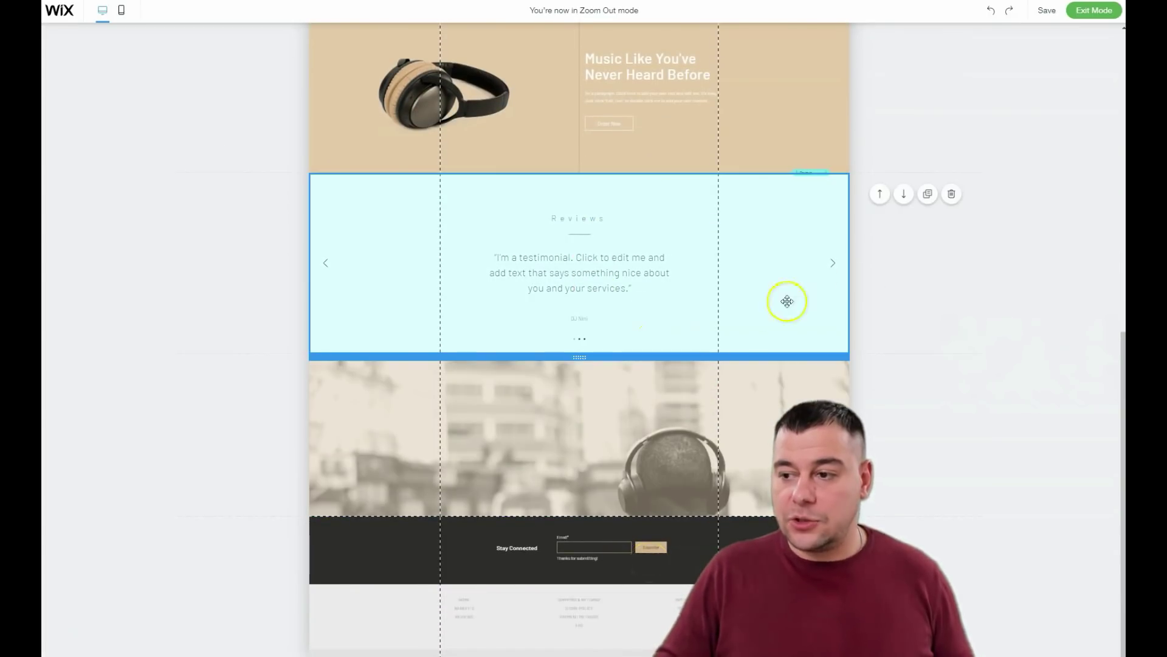
# Try to move the image strip of the person wearing headphones up above the Reviews section
pyautogui.click(842, 363)
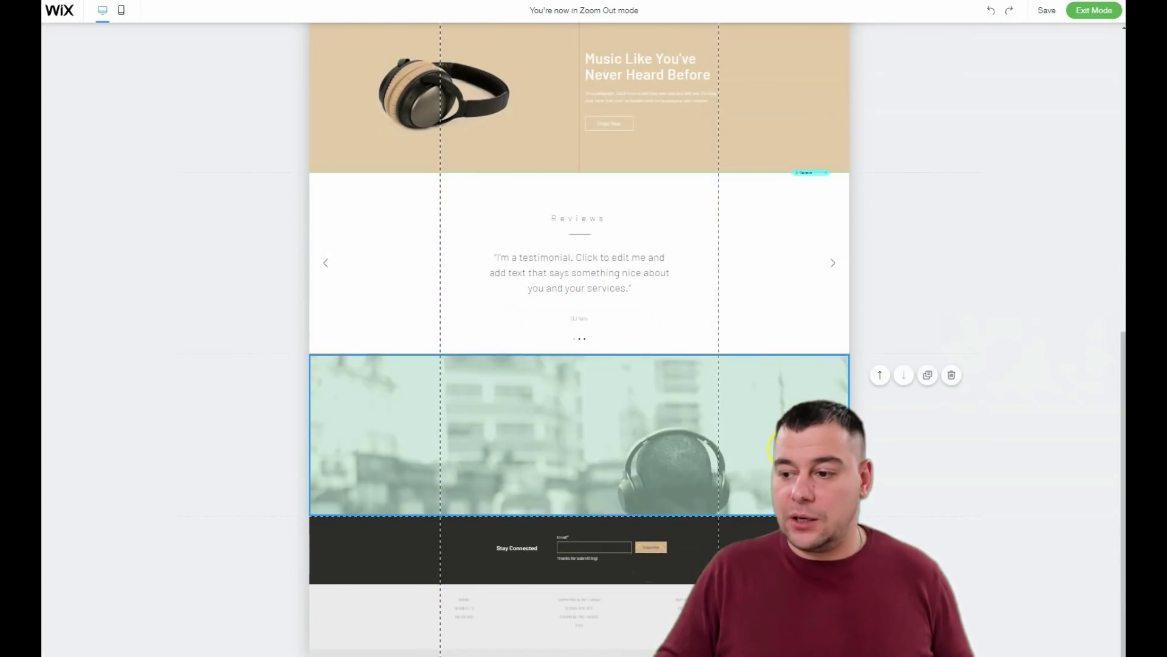
pyautogui.click(880, 375)
pyautogui.click(521, 248)
pyautogui.click(583, 191)
pyautogui.click(790, 419)
pyautogui.click(880, 355)
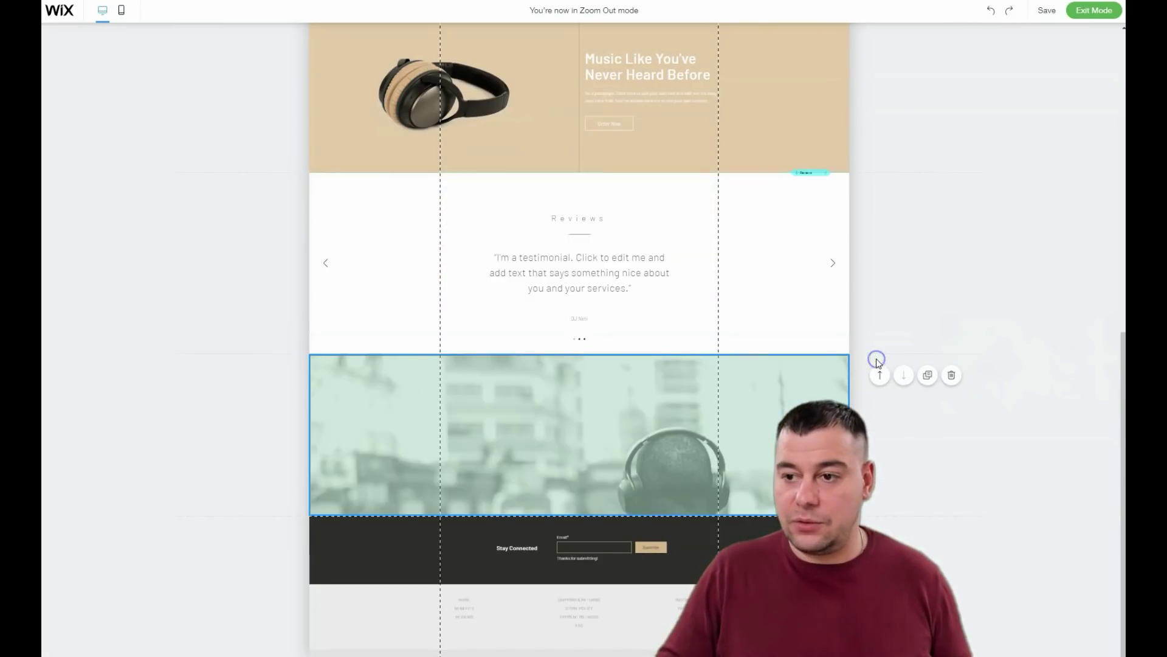
pyautogui.click(238, 156)
pyautogui.click(542, 221)
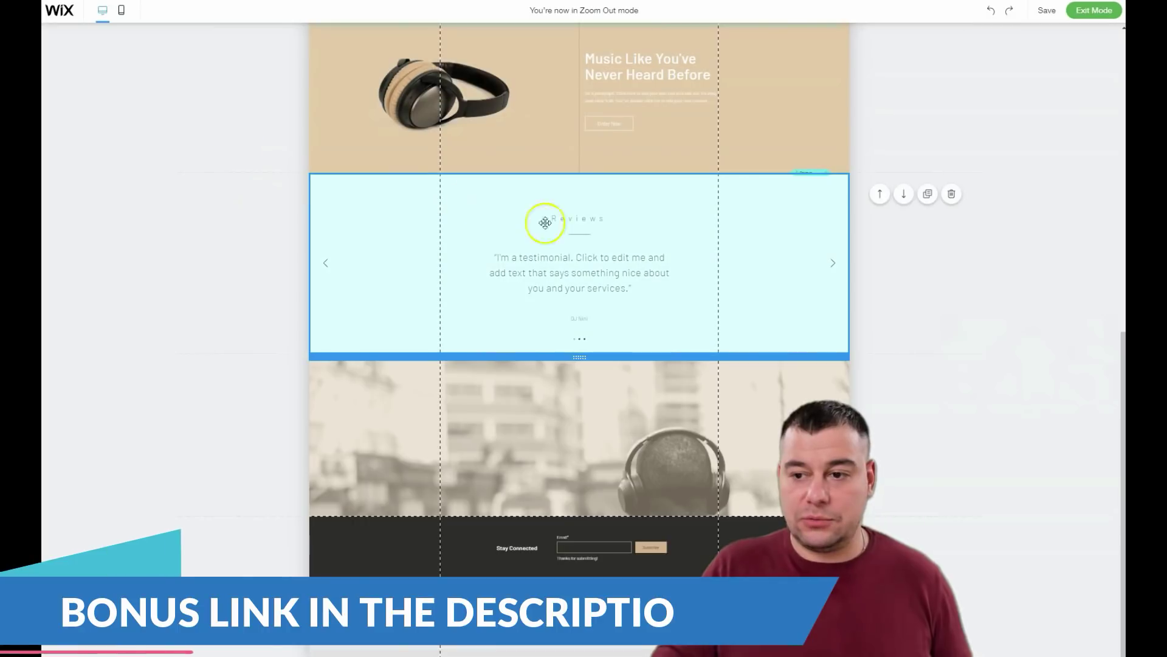
# Exit Zoom Out mode and return to the header of the home page
pyautogui.scroll(5, 727, 183)
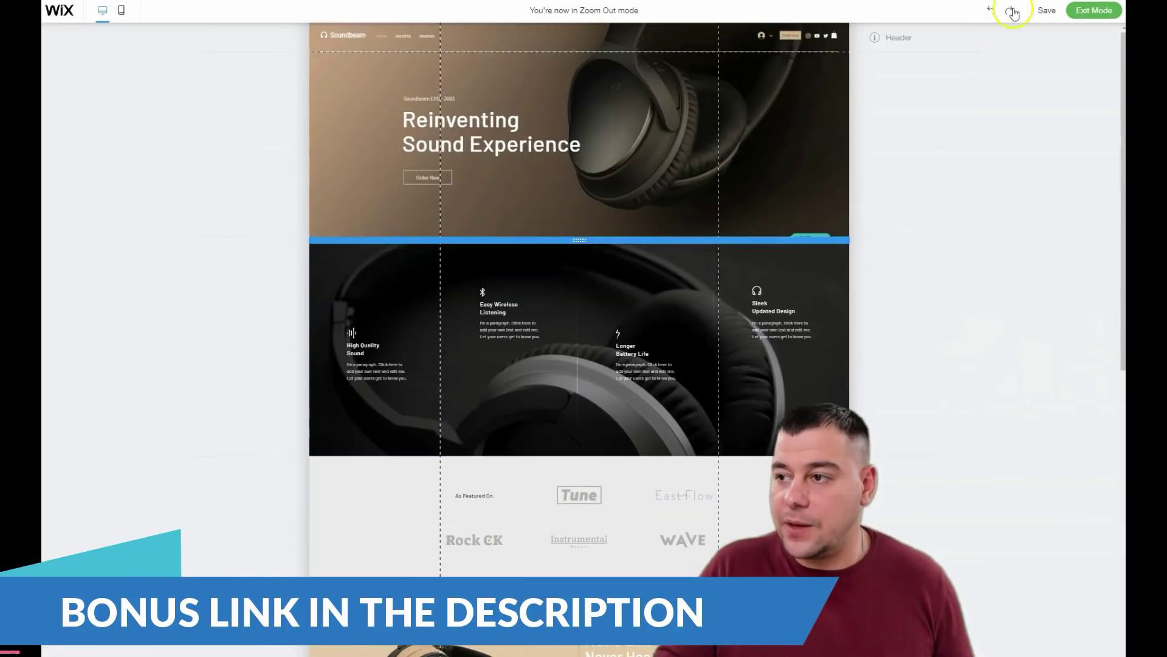
pyautogui.click(1094, 10)
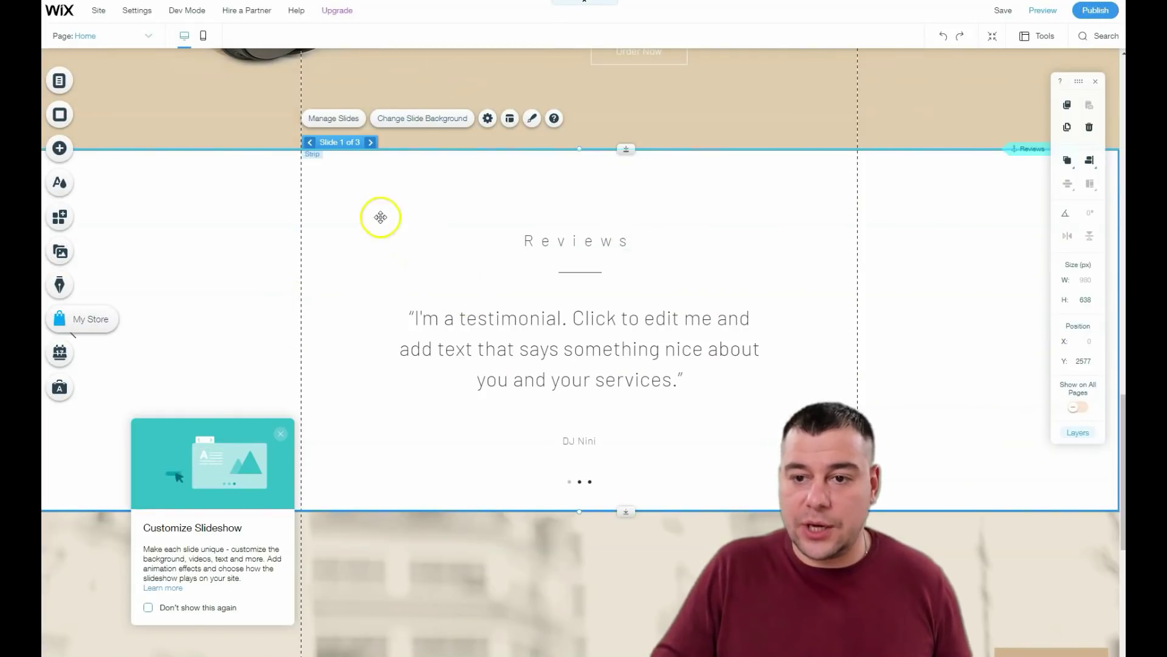
pyautogui.scroll(6, 451, 296)
pyautogui.scroll(-5, 450, 296)
pyautogui.scroll(20, 245, 82)
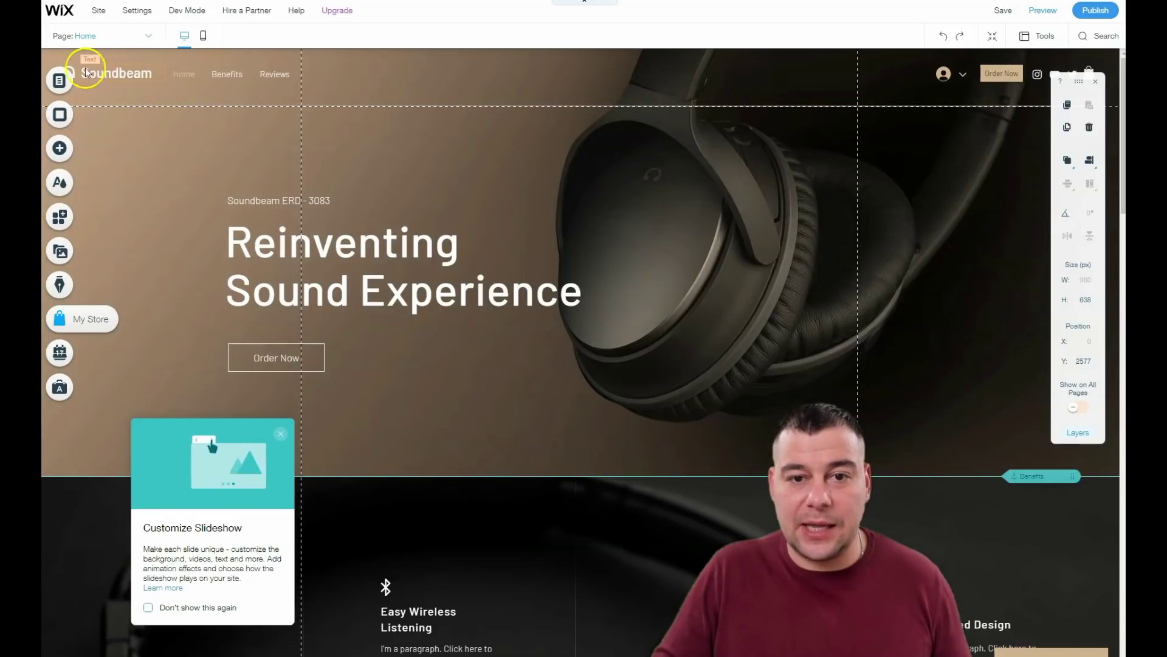
# Reposition the header's horizontal menu just beside the Soundbeam logo, at about X -170, Y 21
pyautogui.moveTo(195, 73); pyautogui.dragTo(527, 75)
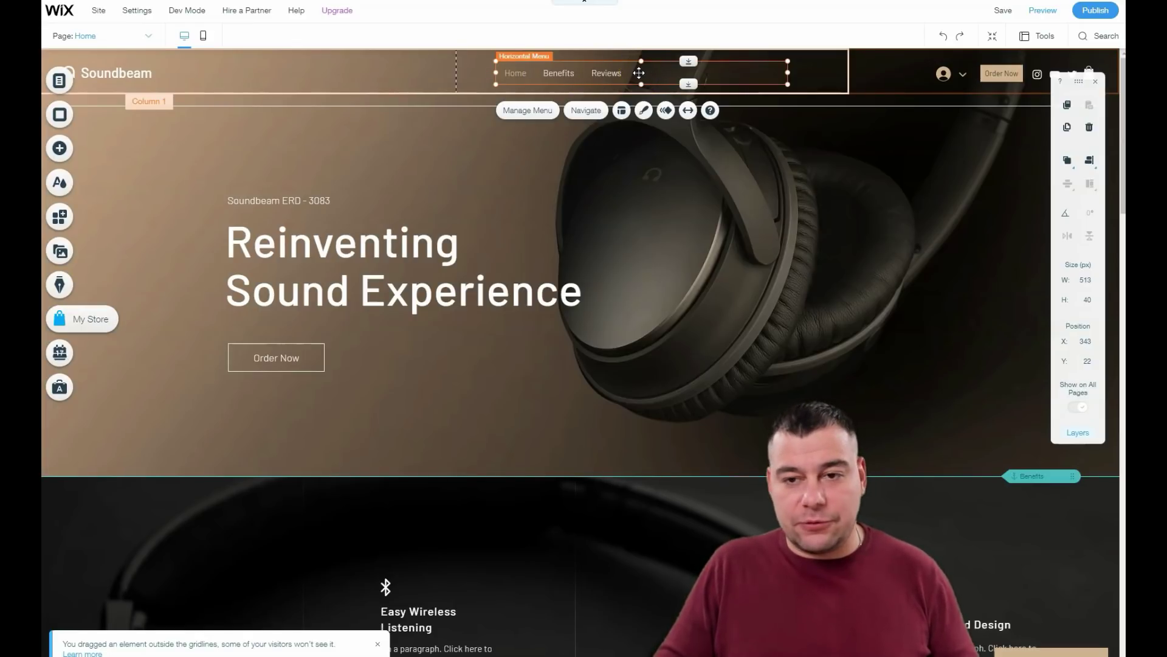
pyautogui.moveTo(637, 73); pyautogui.dragTo(346, 72)
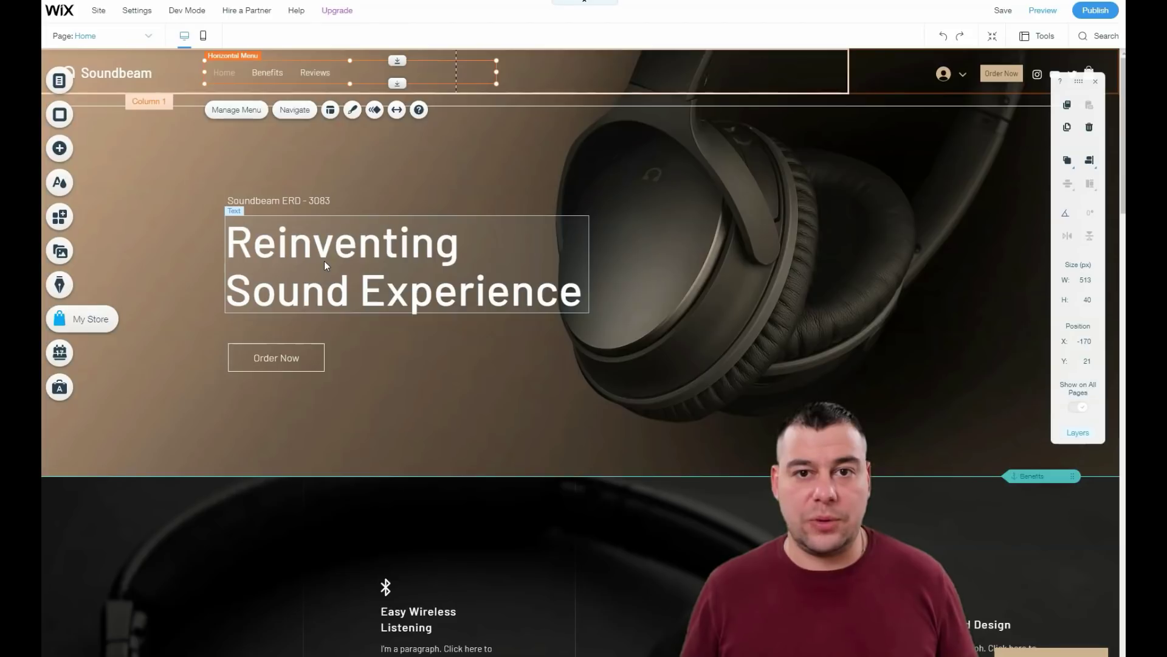
# Reposition the hero heading to about X -129, Y 305, and try the Heading 2 theme on it before reapplying Heading 3
pyautogui.moveTo(346, 281); pyautogui.dragTo(345, 258)
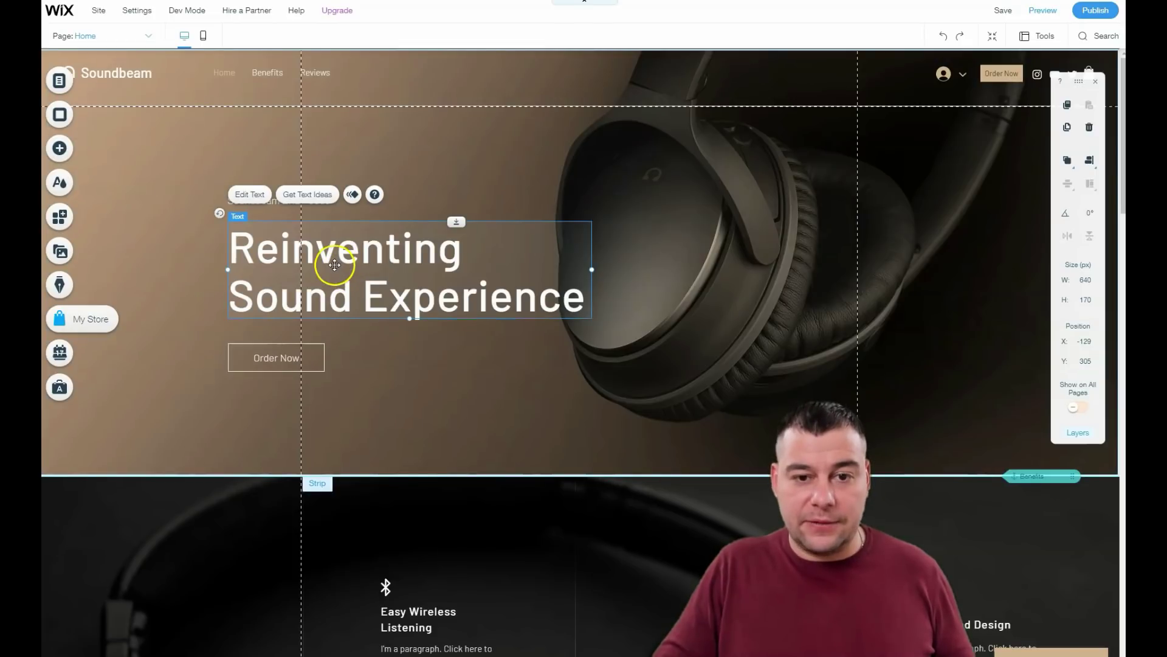
pyautogui.doubleClick(333, 264)
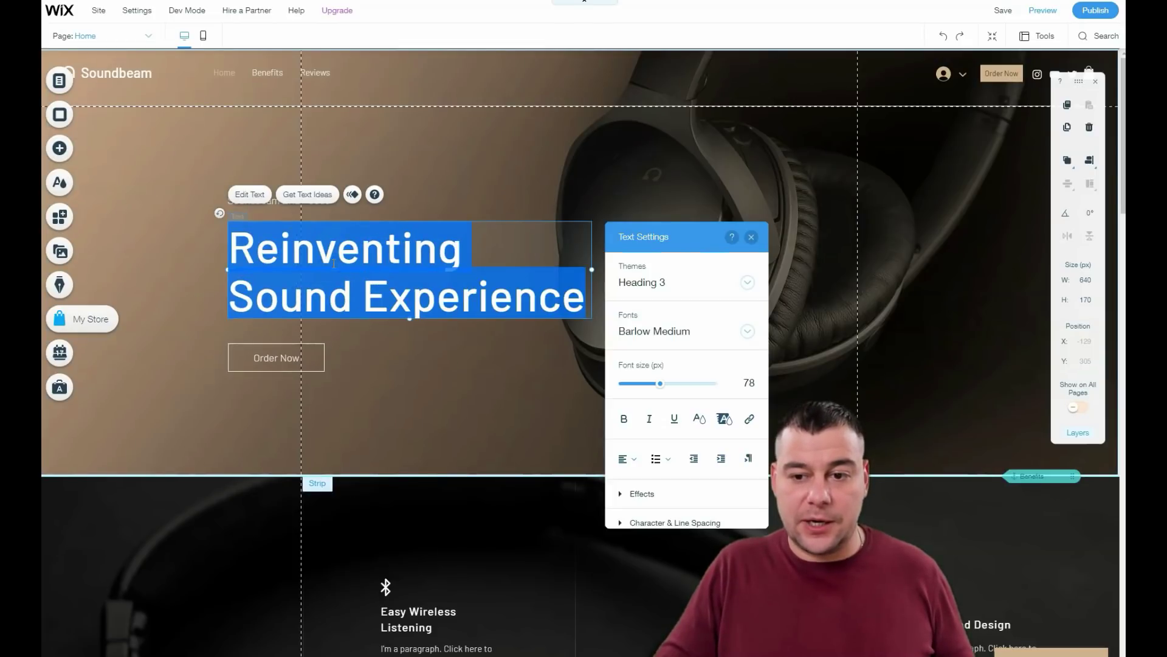
pyautogui.click(750, 282)
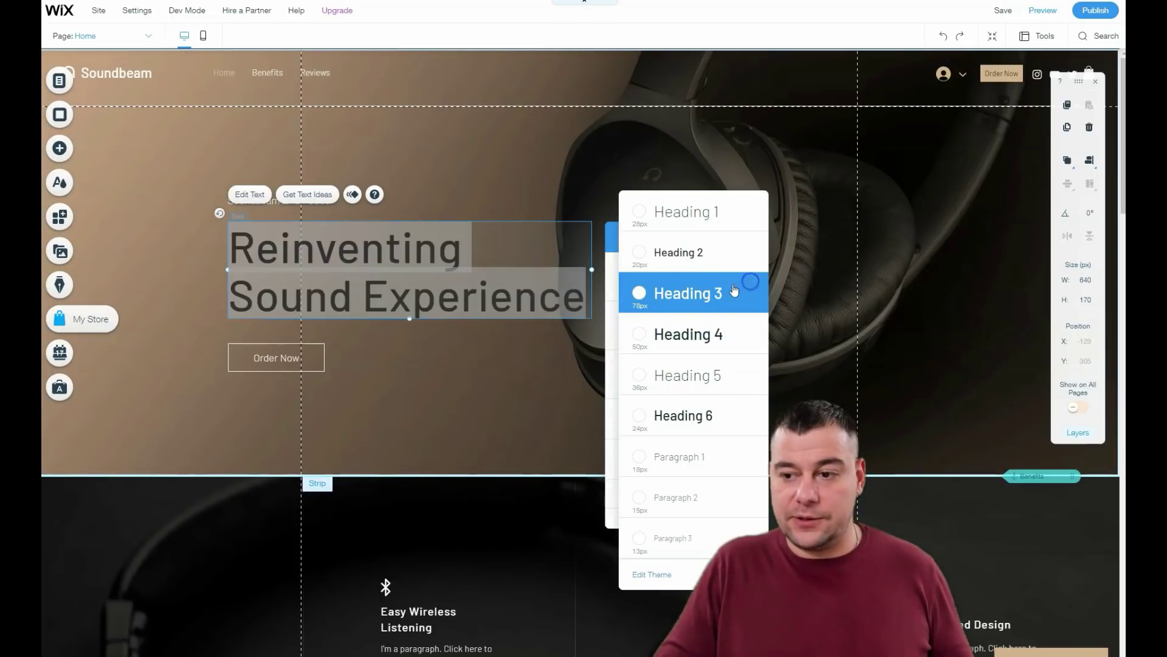
pyautogui.click(707, 260)
pyautogui.click(748, 284)
pyautogui.click(723, 259)
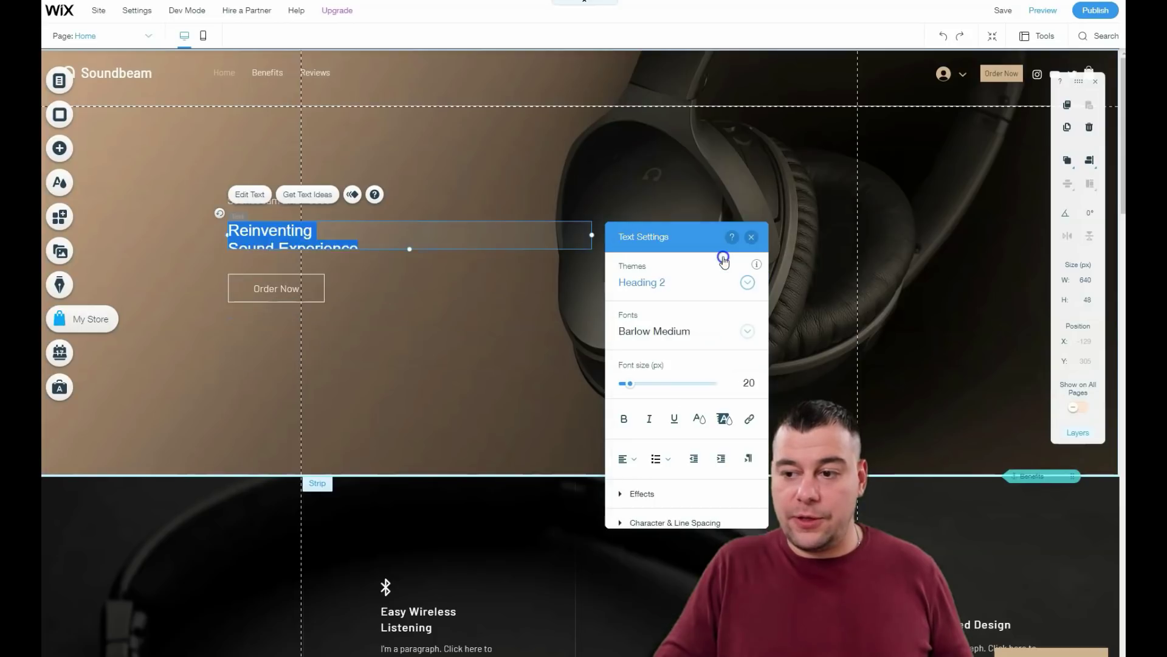
pyautogui.click(748, 281)
pyautogui.click(703, 366)
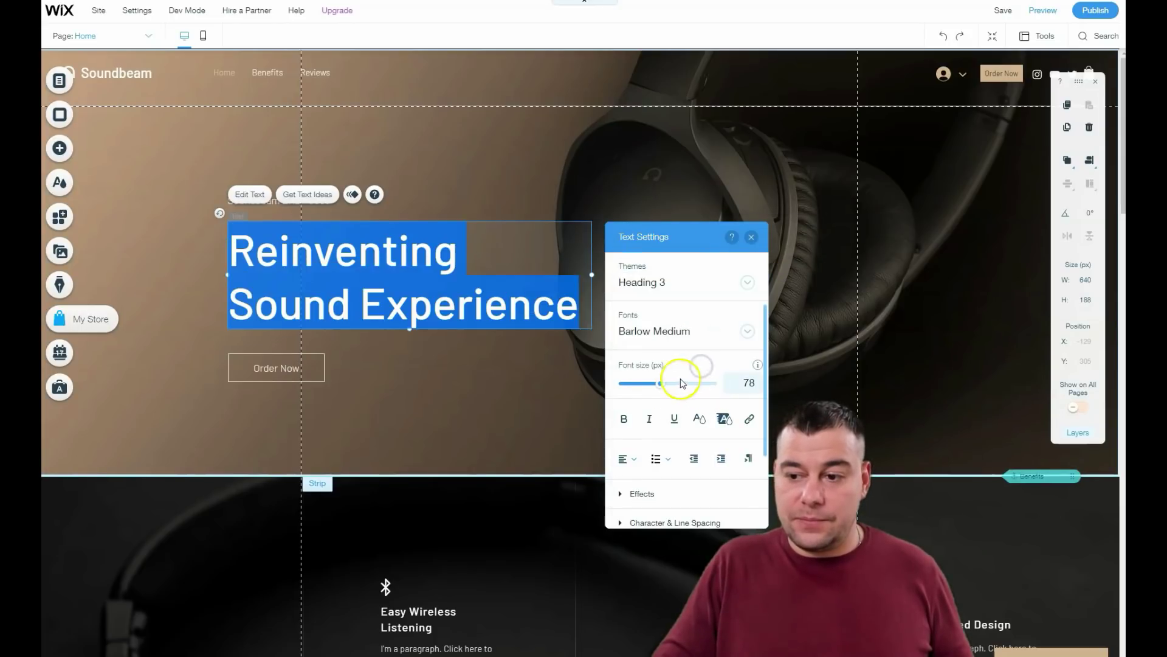
# Set the hero heading's font size to 73 px and make the text bold
pyautogui.moveTo(659, 386); pyautogui.dragTo(661, 387)
pyautogui.click(624, 420)
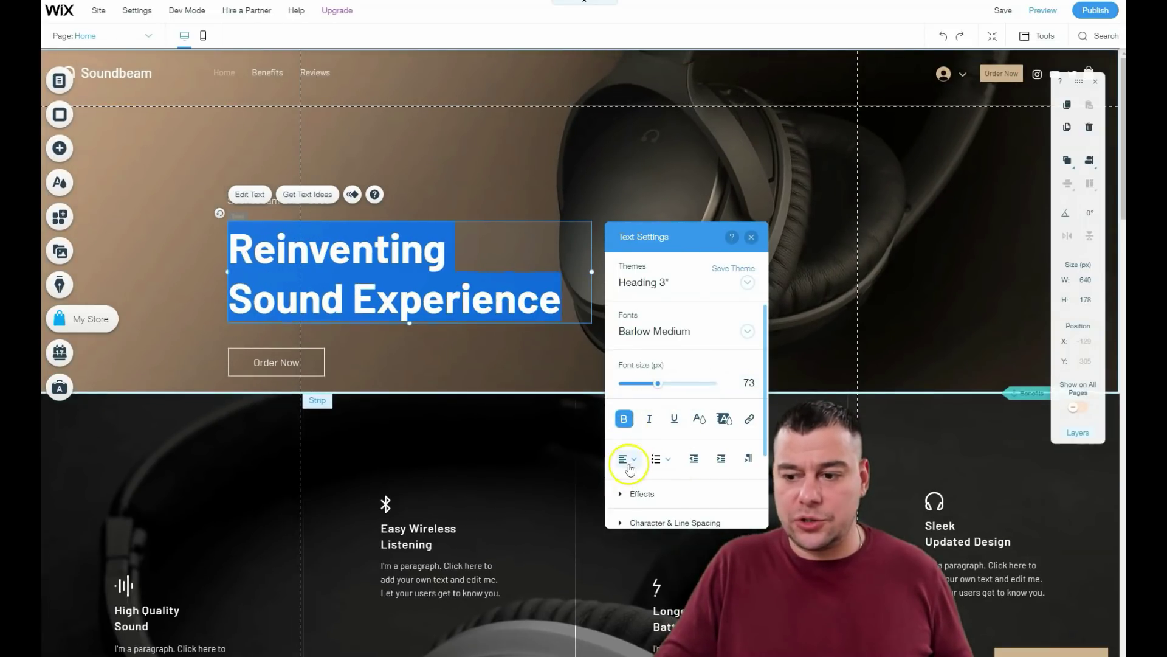
# Try centre alignment on the hero heading and return it to left alignment
pyautogui.click(629, 460)
pyautogui.click(633, 476)
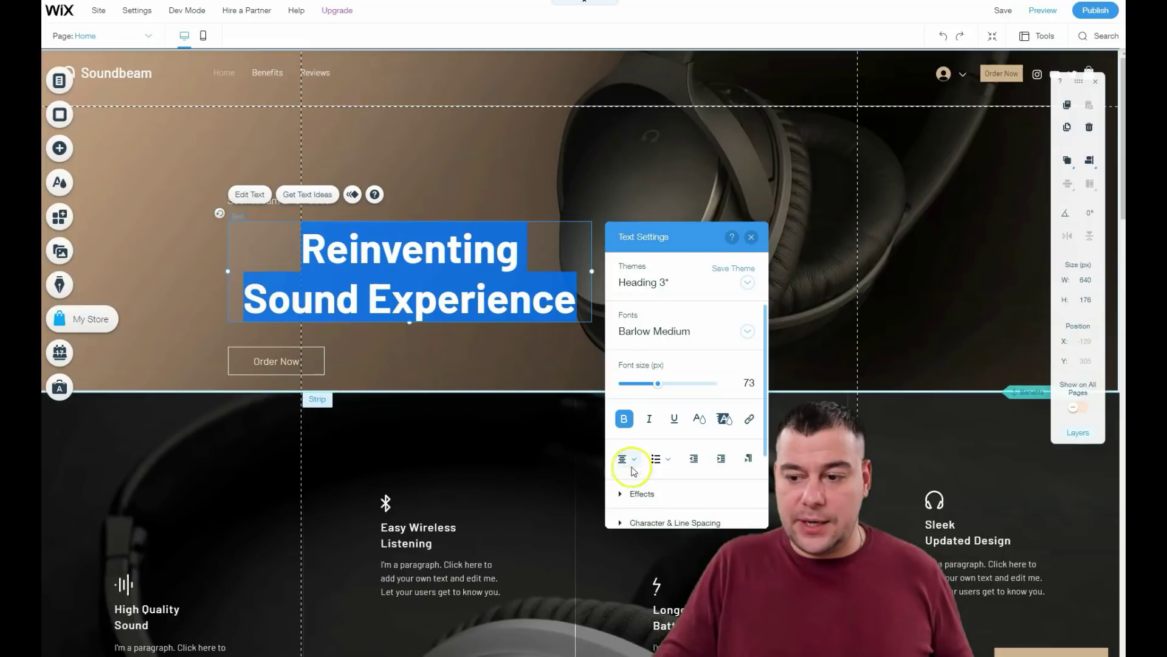
pyautogui.click(628, 460)
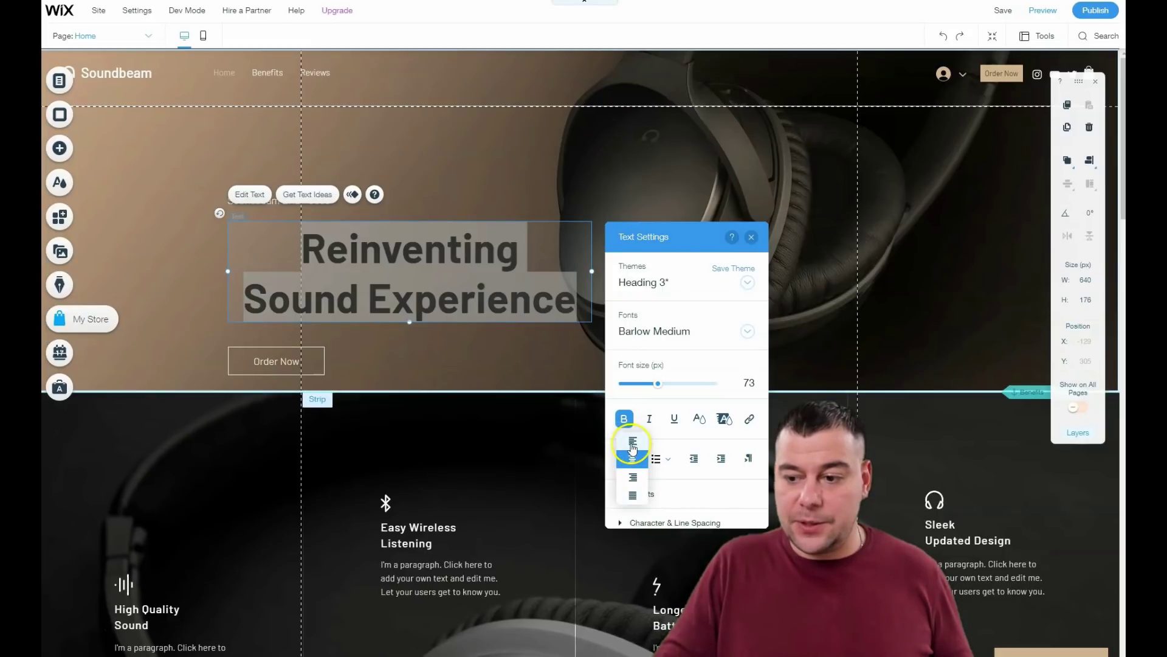
pyautogui.click(633, 443)
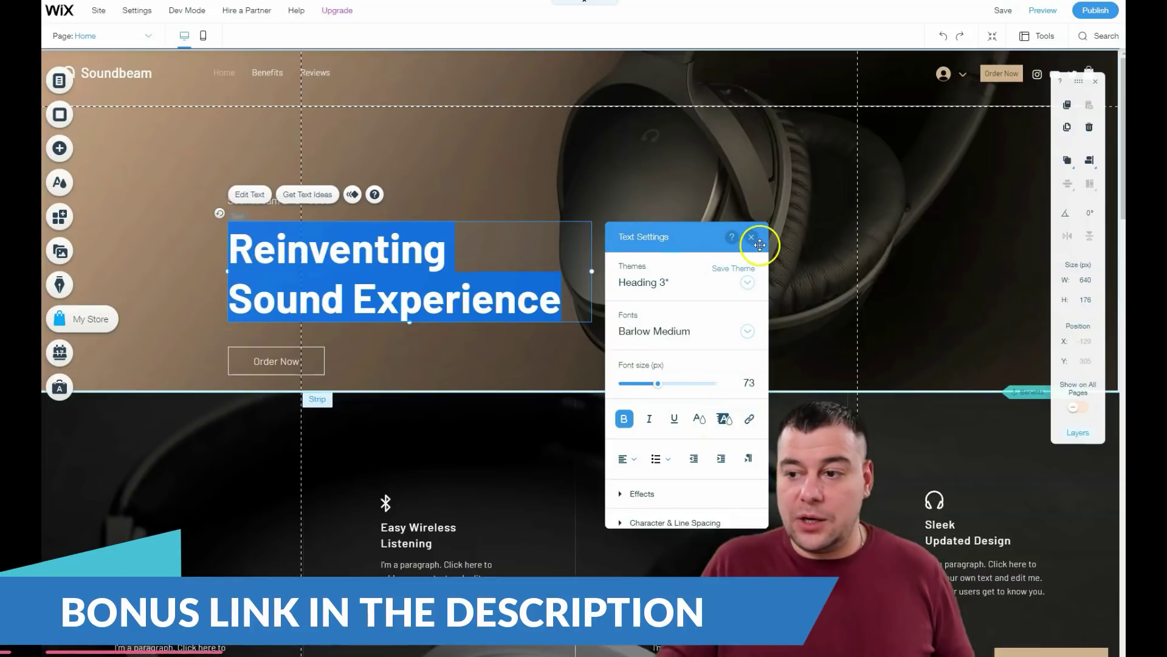
# Try the Basic and Cinzel fonts on the hero heading and remove its bold formatting
pyautogui.click(747, 330)
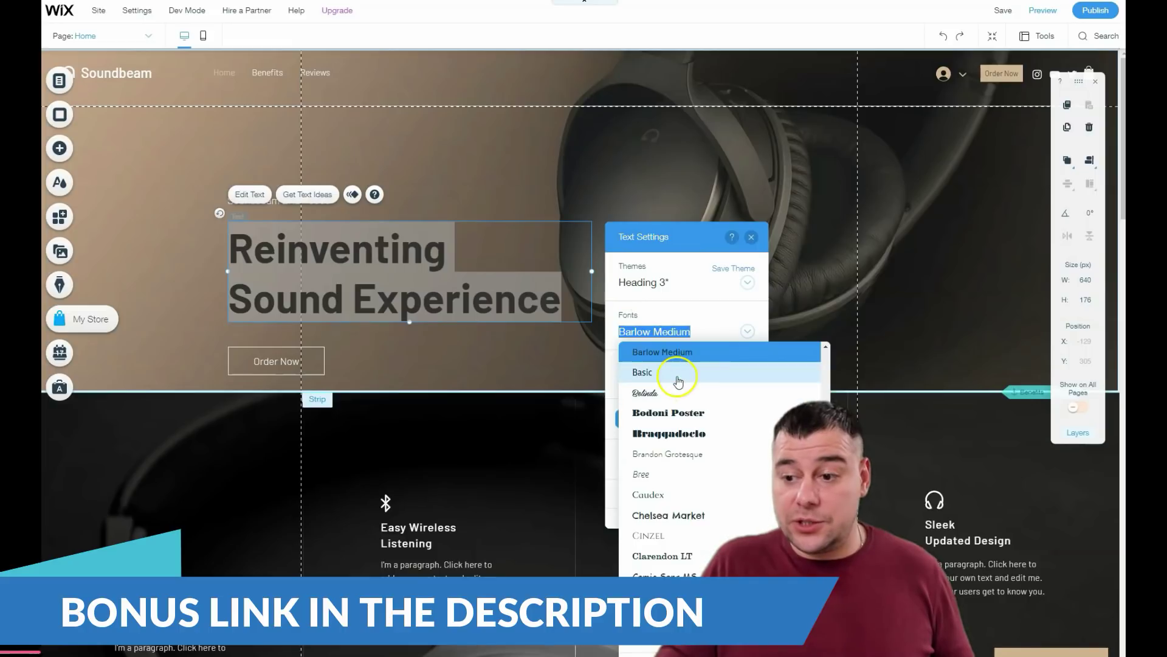
pyautogui.click(679, 379)
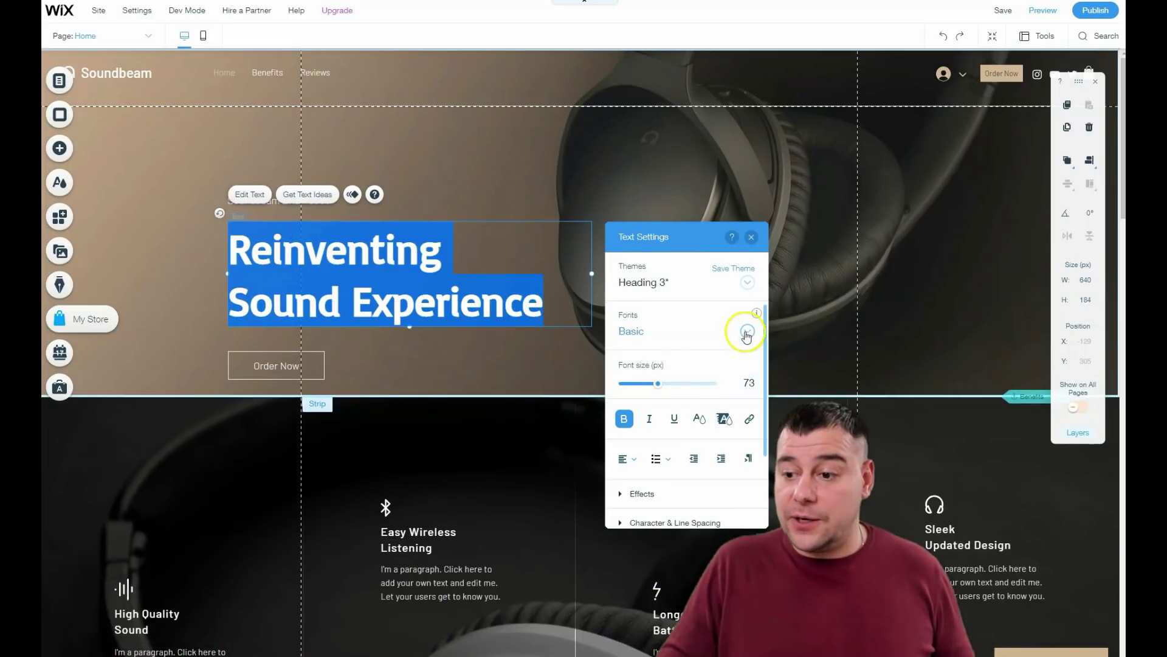
pyautogui.click(746, 332)
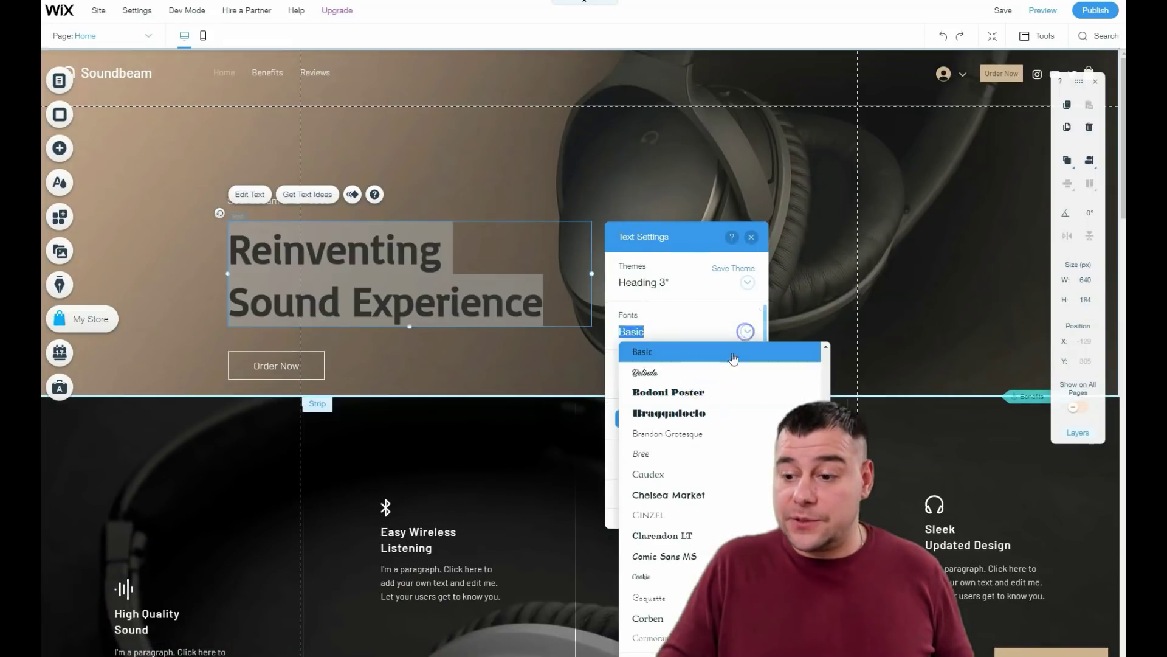
pyautogui.click(678, 516)
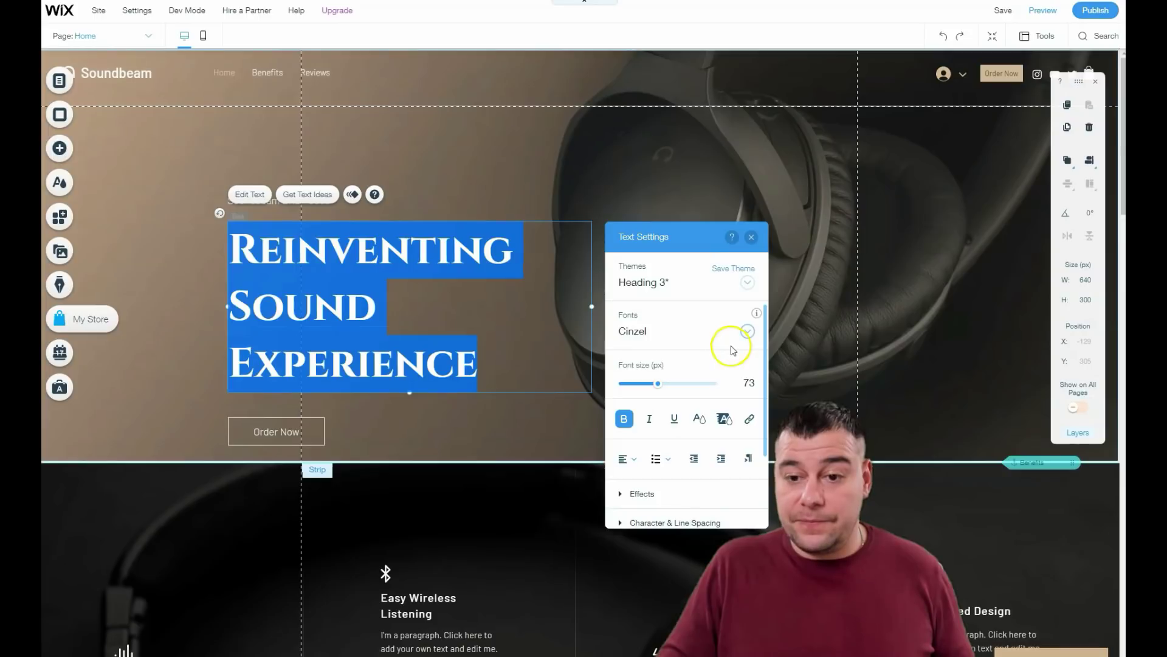
pyautogui.click(624, 419)
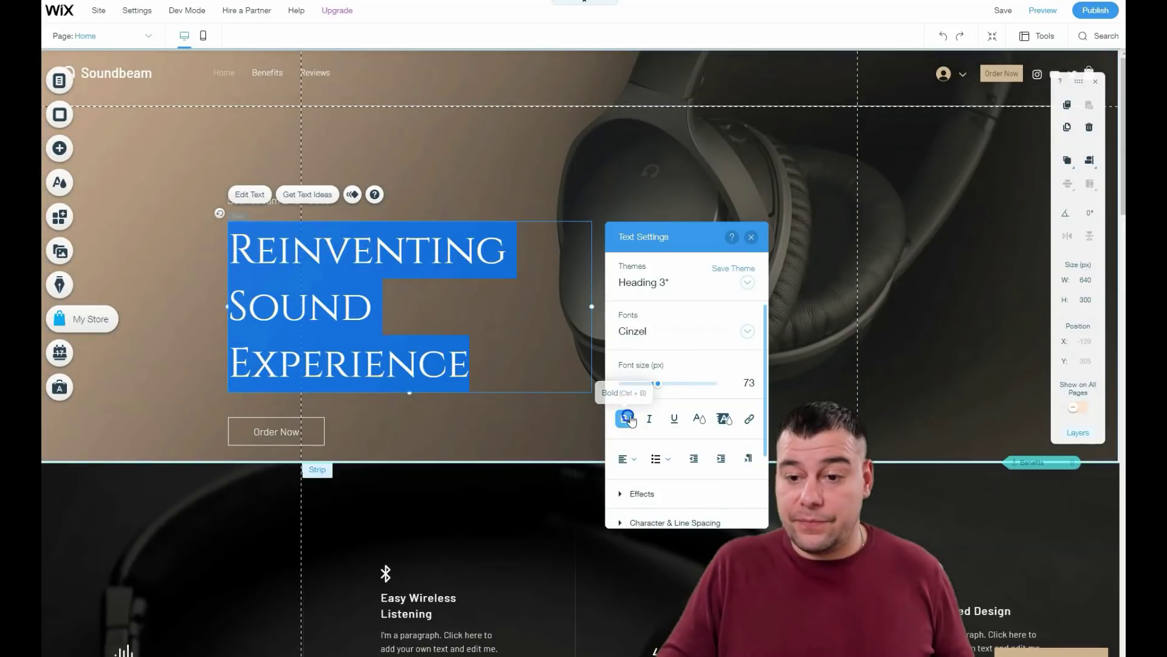
# Change the hero heading's font to Helvetica Bold
pyautogui.click(747, 333)
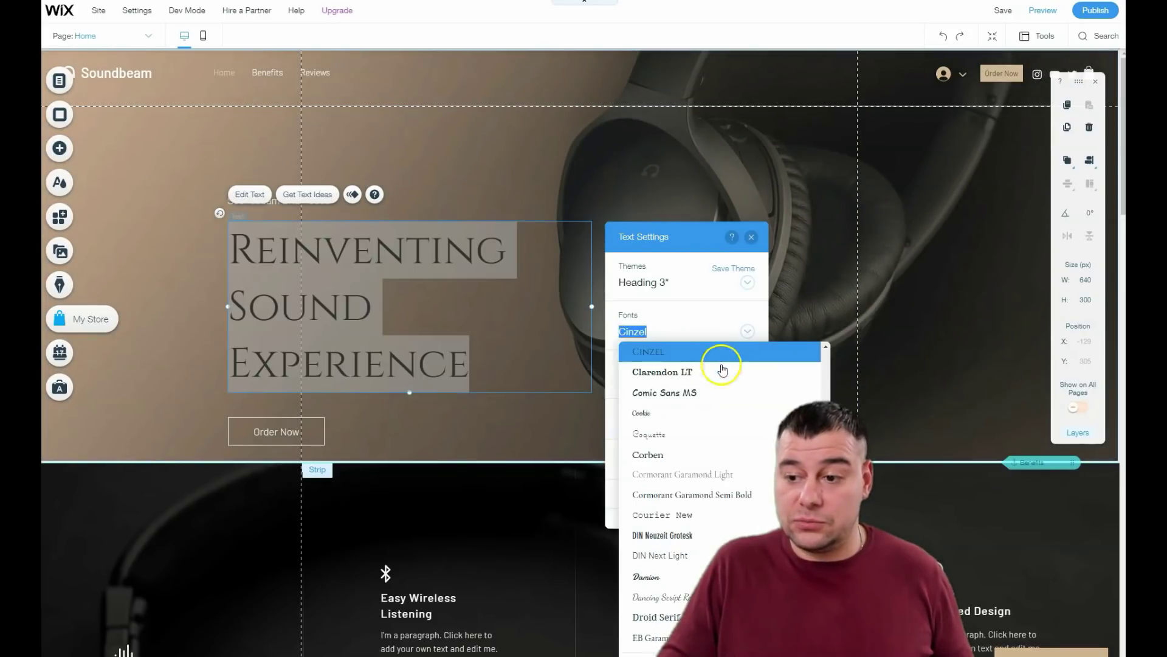
pyautogui.scroll(-3, 693, 465)
pyautogui.scroll(-5, 695, 467)
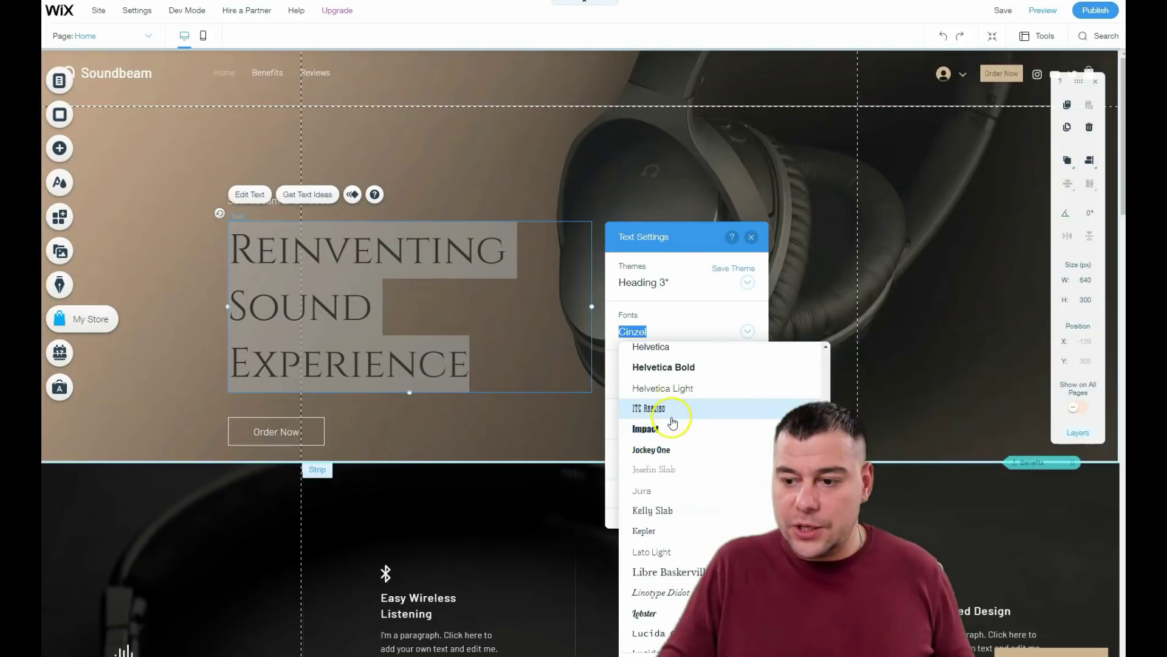
pyautogui.click(677, 369)
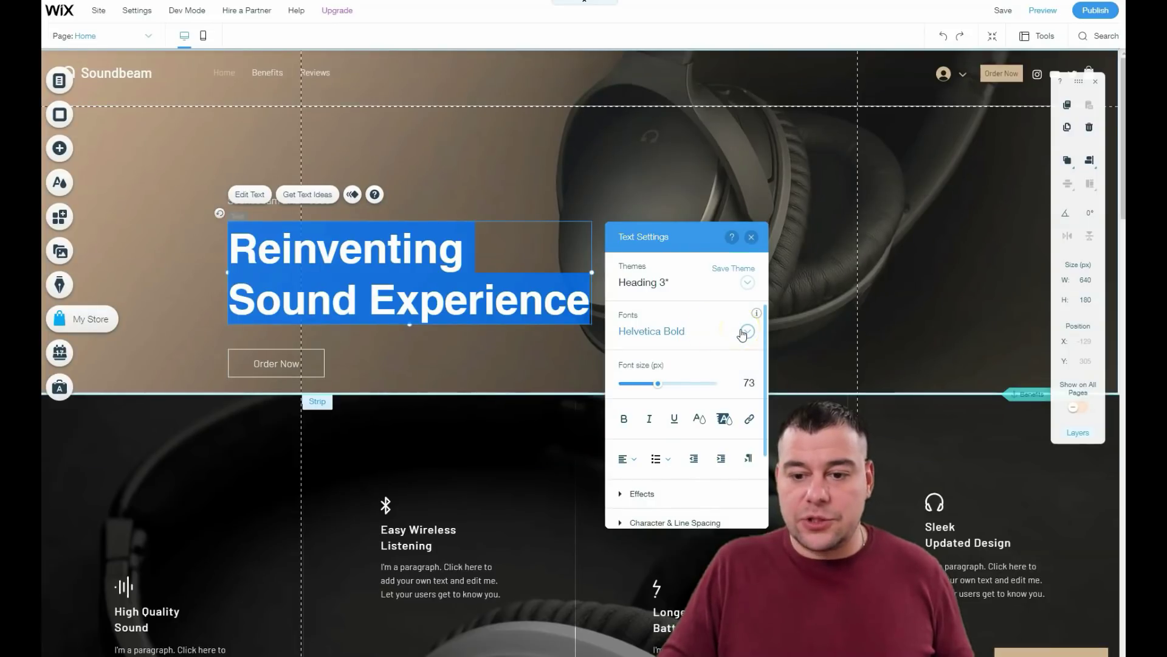
# Inspect the header menu and the Soundbeam logo text in the header
pyautogui.click(540, 250)
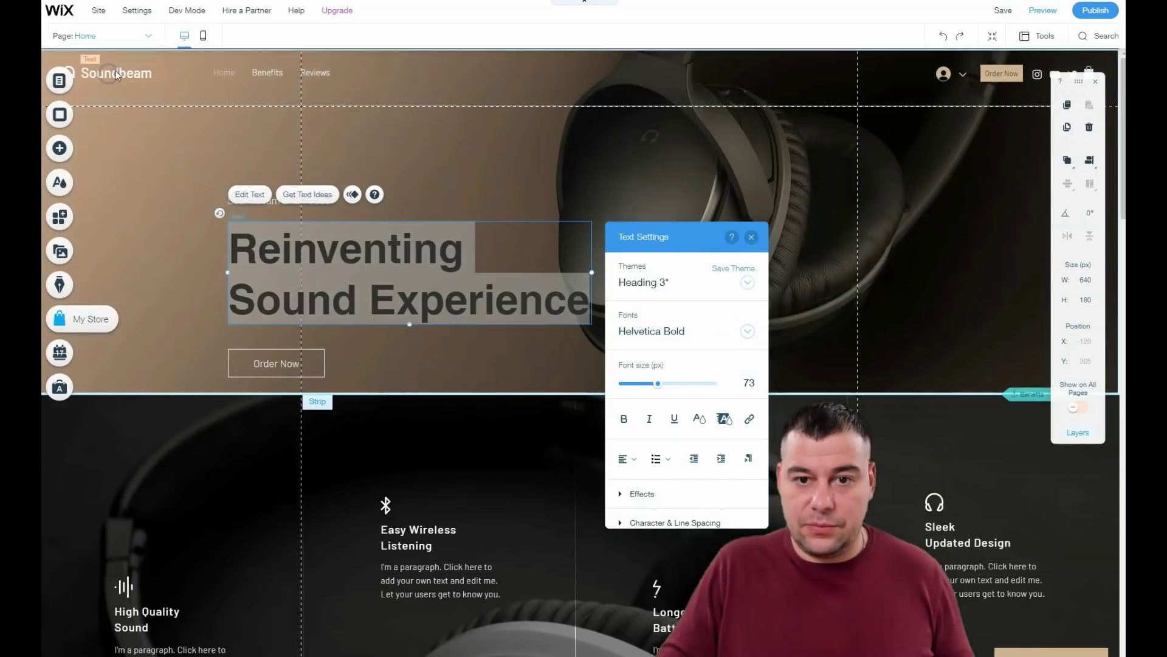
pyautogui.click(478, 337)
pyautogui.doubleClick(271, 72)
pyautogui.click(123, 74)
pyautogui.doubleClick(123, 74)
pyautogui.click(443, 109)
# Set the hero heading's font back to Barlow Medium and reselect its text
pyautogui.doubleClick(404, 286)
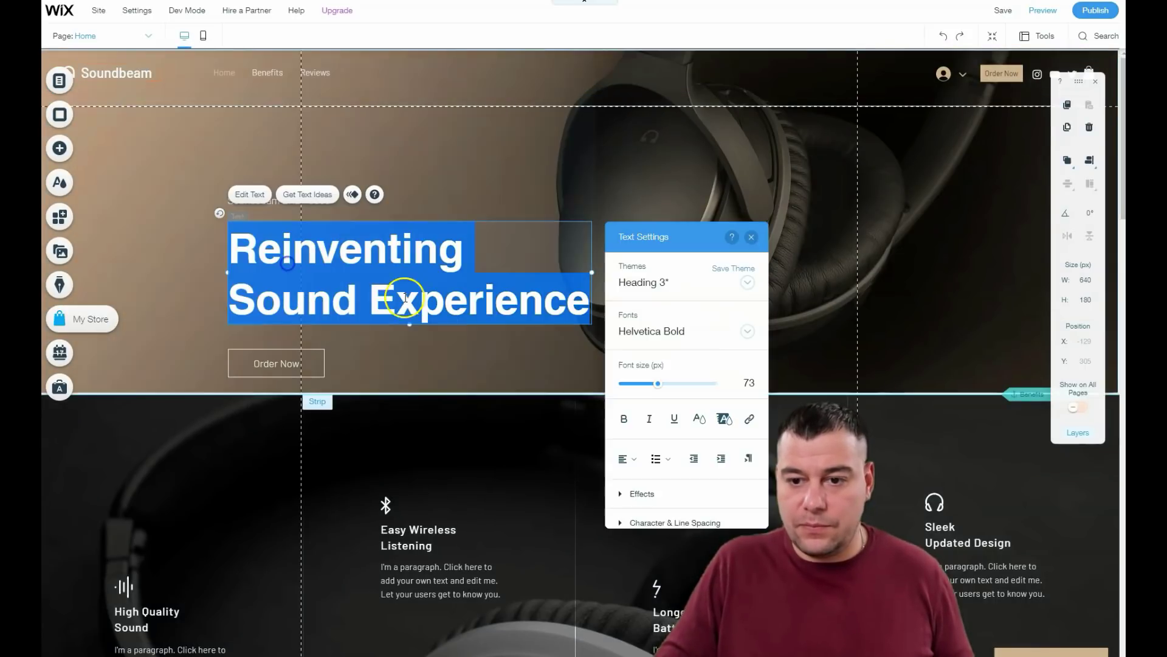
pyautogui.click(745, 334)
pyautogui.scroll(-10, 720, 389)
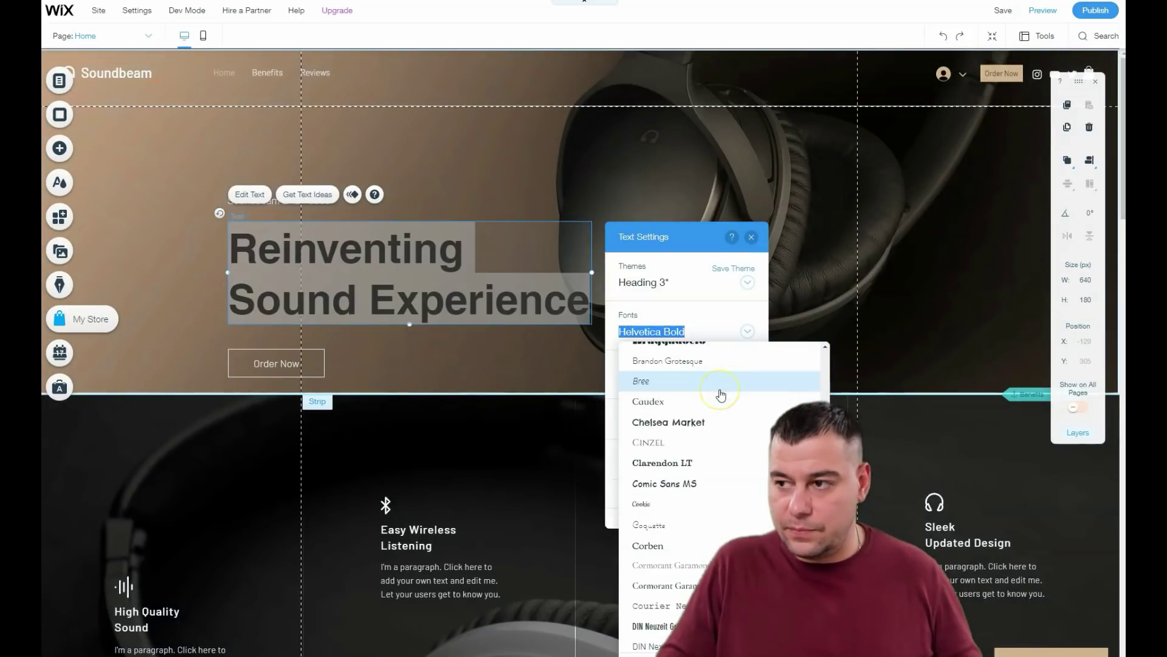
pyautogui.scroll(3, 721, 392)
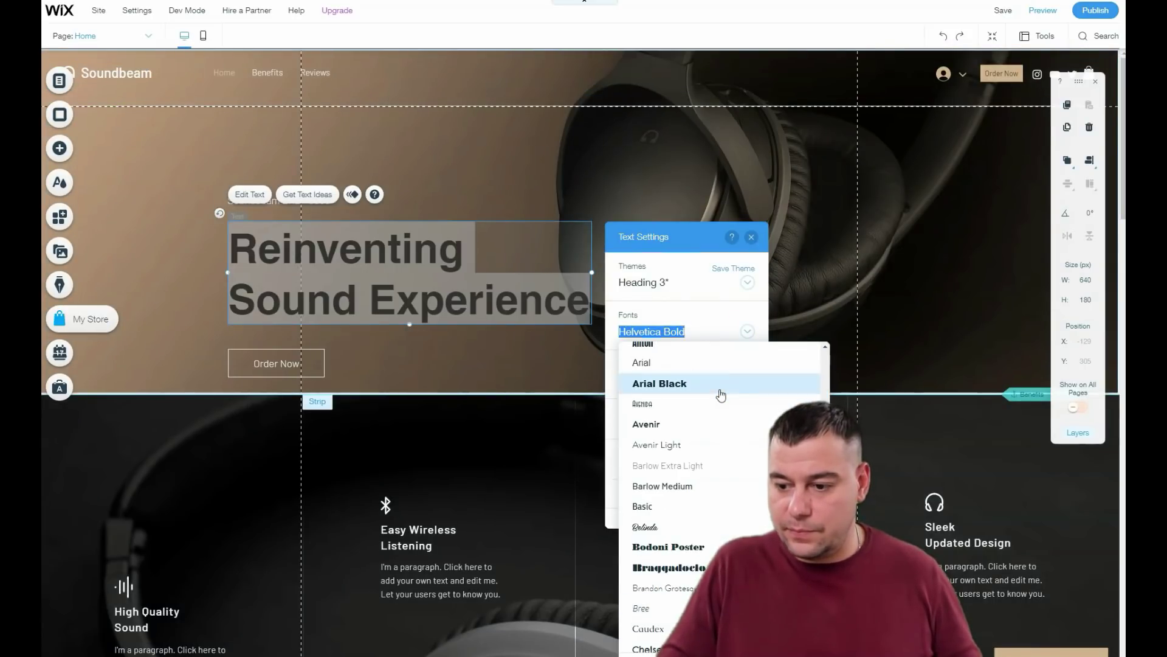
pyautogui.click(668, 485)
pyautogui.click(446, 362)
pyautogui.click(443, 292)
pyautogui.doubleClick(443, 291)
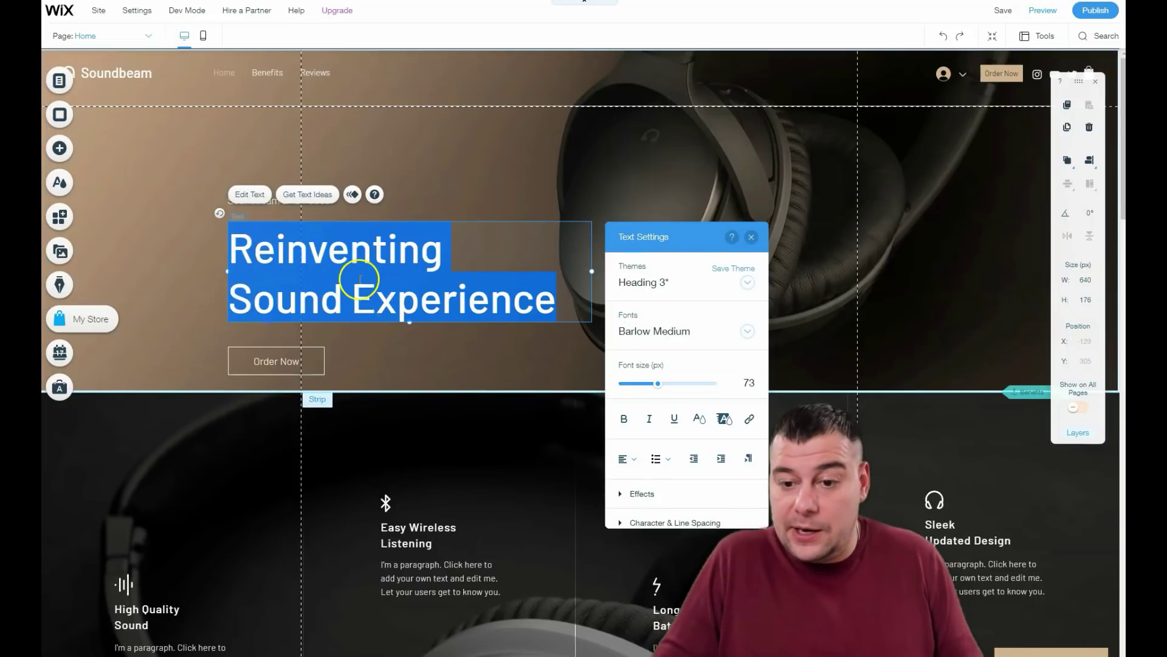
# Try stretching the hero strip to the Page width only, and set it back to the full Screen width
pyautogui.click(142, 262)
pyautogui.click(163, 230)
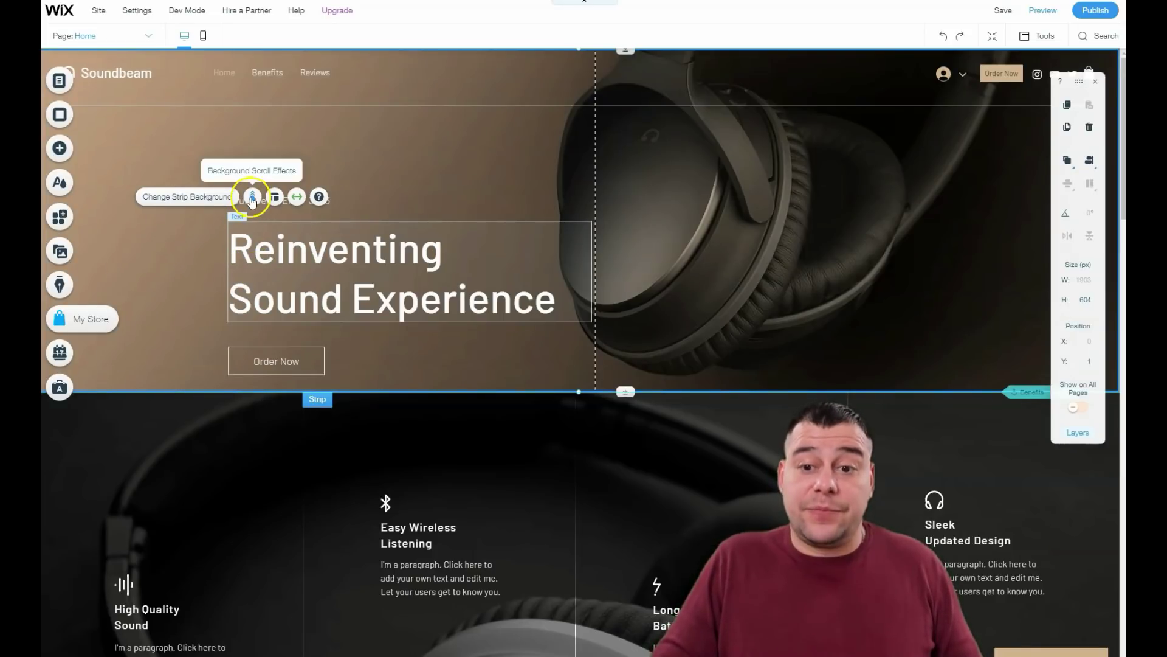
pyautogui.click(273, 206)
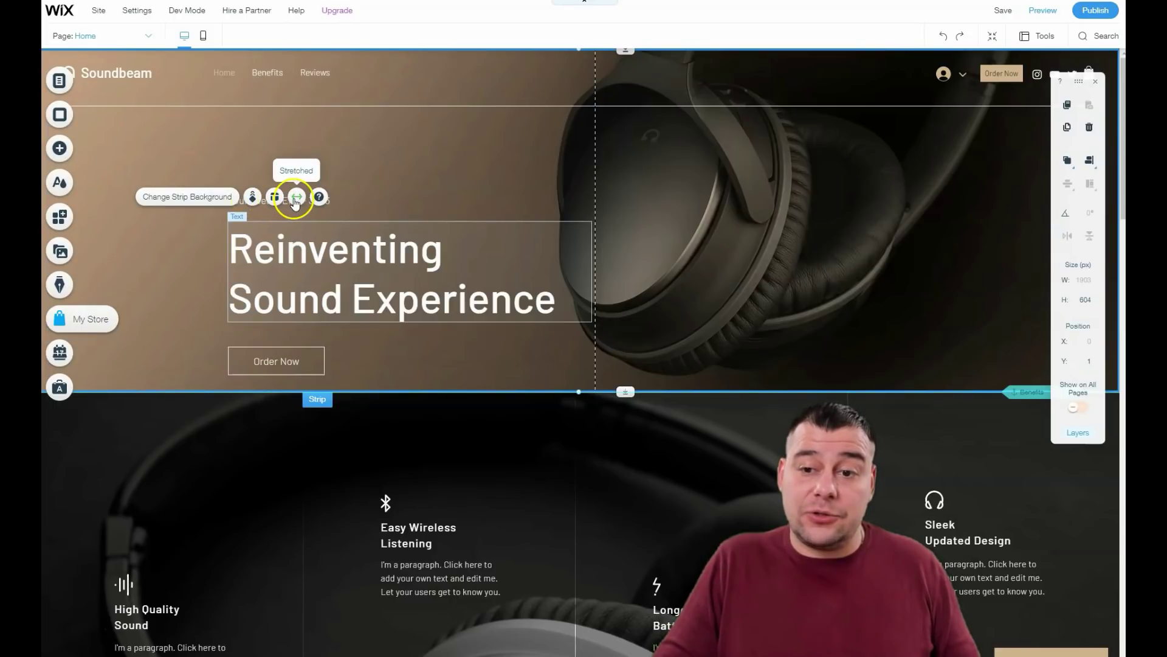
pyautogui.click(296, 197)
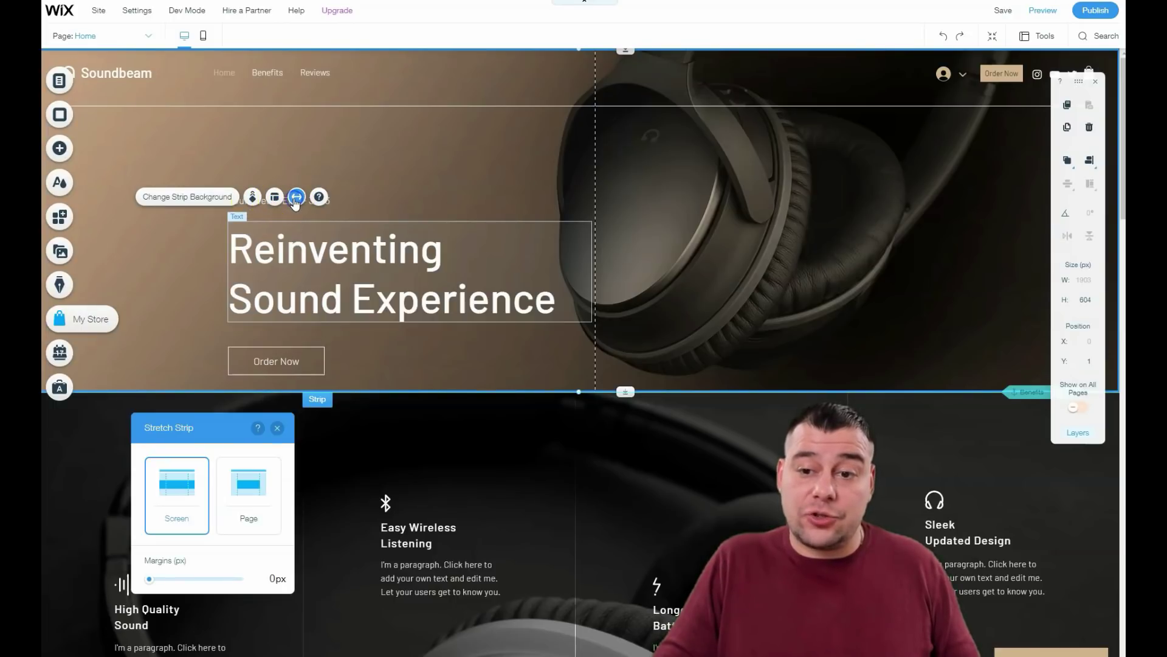
pyautogui.click(247, 490)
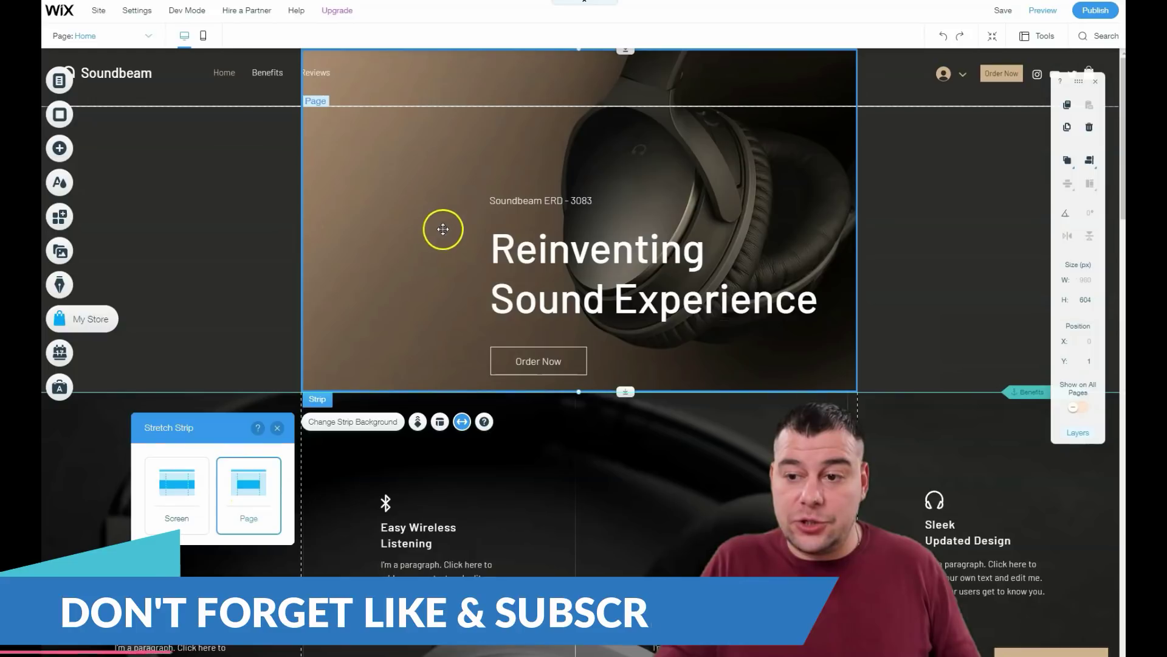
pyautogui.click(443, 229)
pyautogui.click(551, 242)
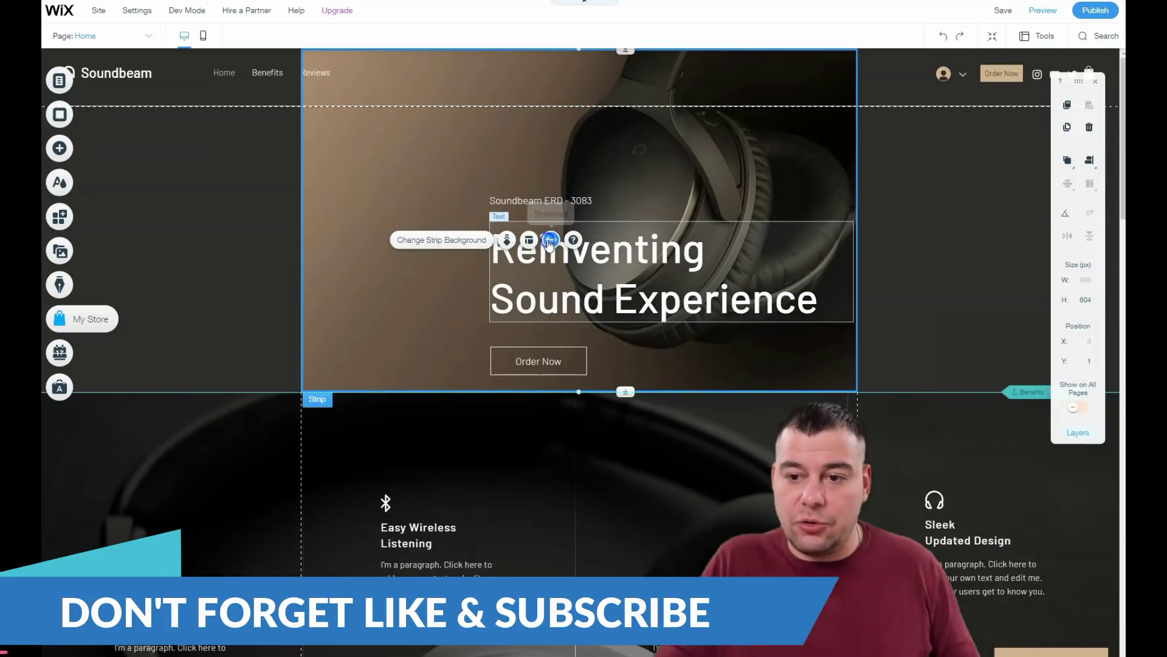
pyautogui.click(550, 241)
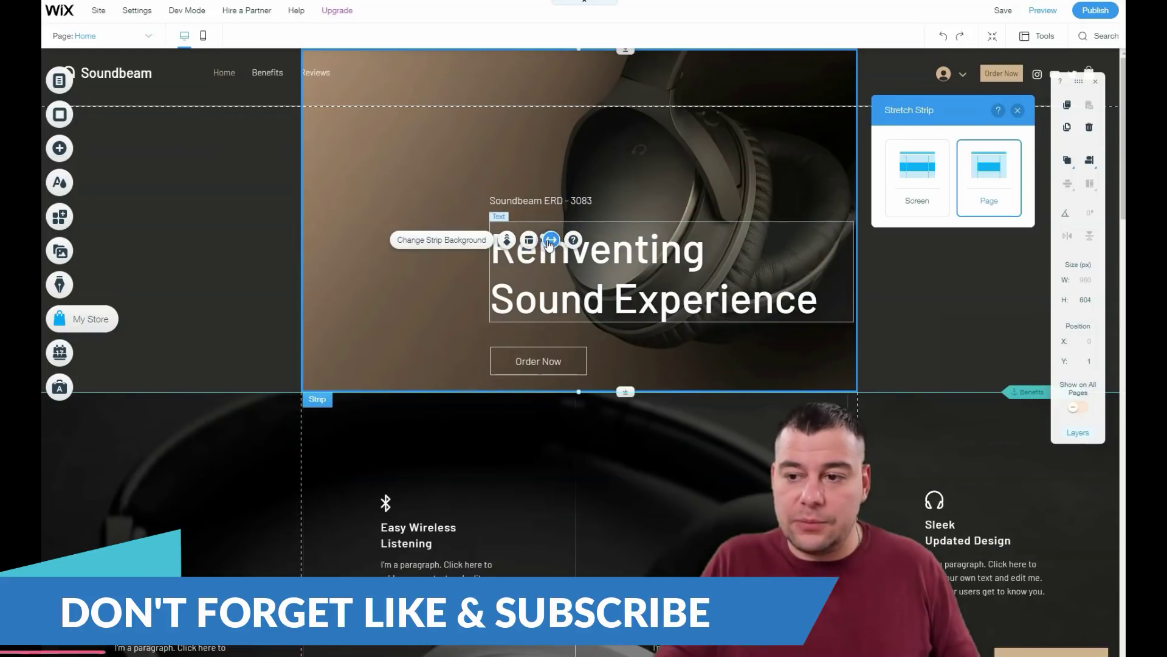
pyautogui.click(892, 179)
pyautogui.click(244, 201)
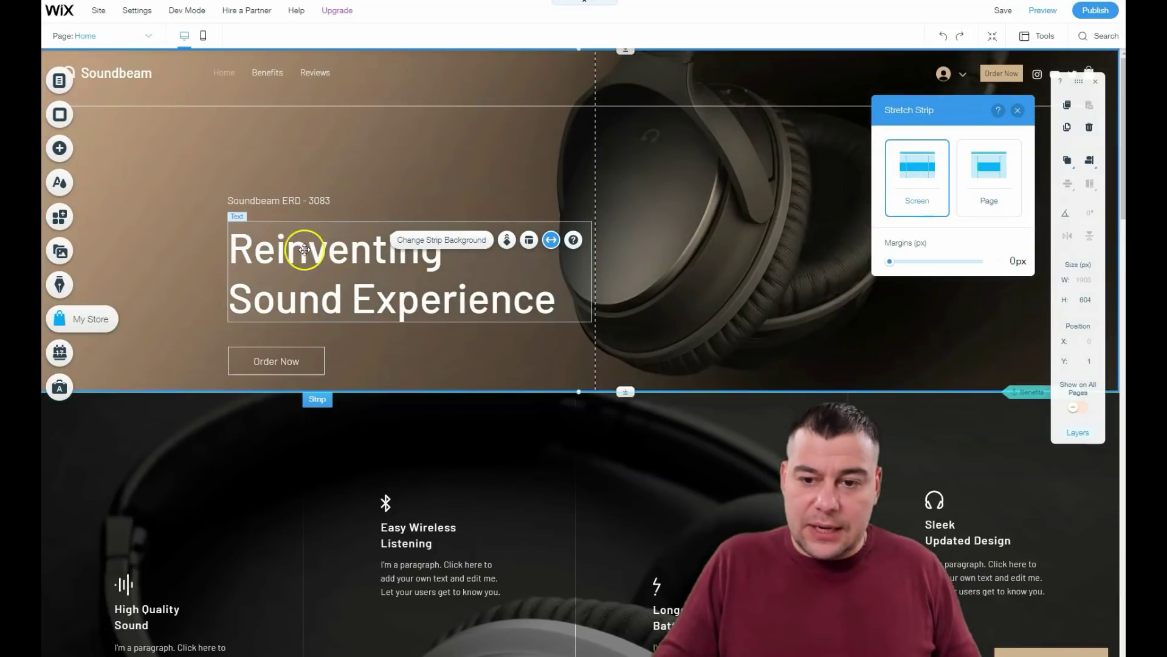
# Open the image library for the hero strip's background and browse the Abstract category
pyautogui.click(171, 183)
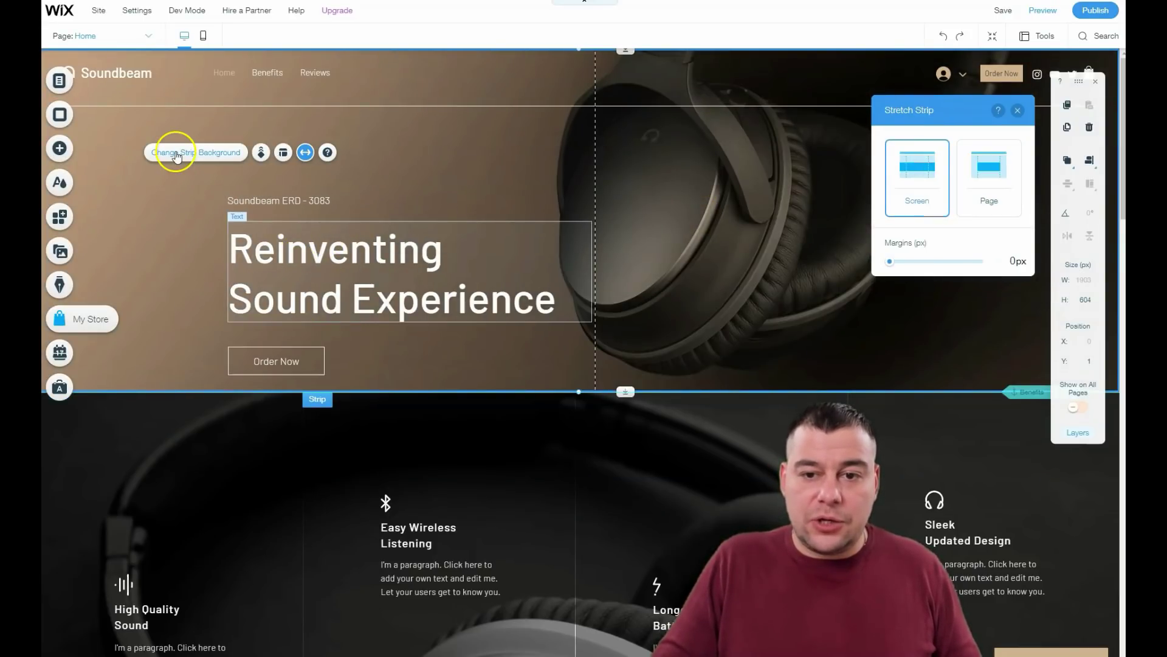
pyautogui.click(176, 154)
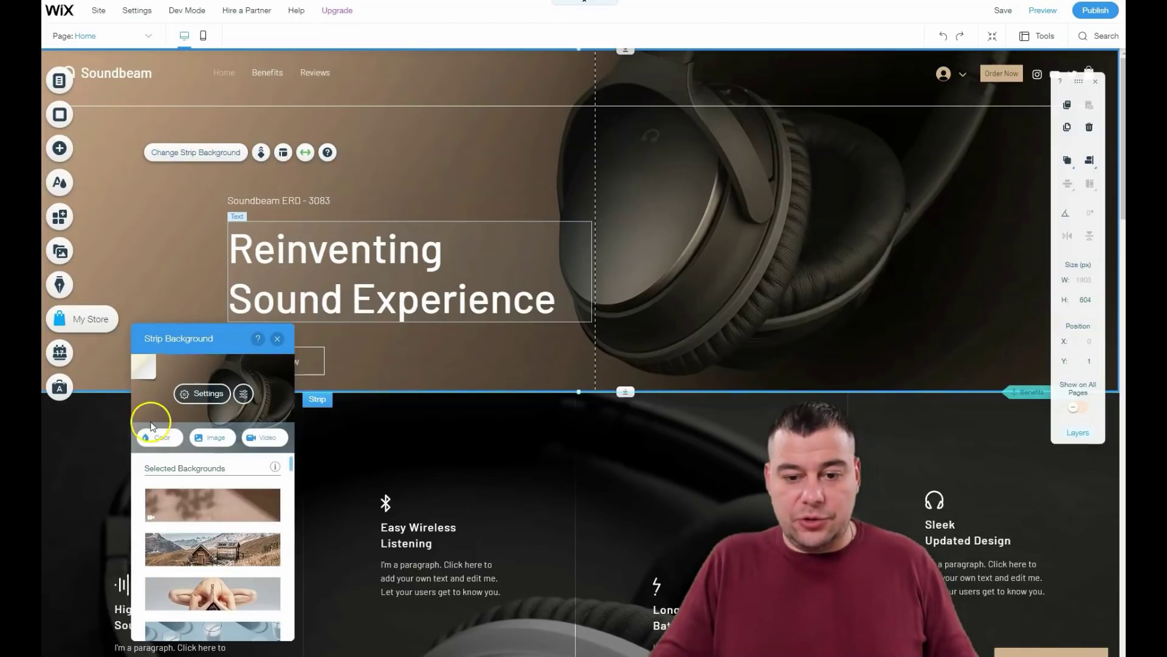
pyautogui.click(211, 441)
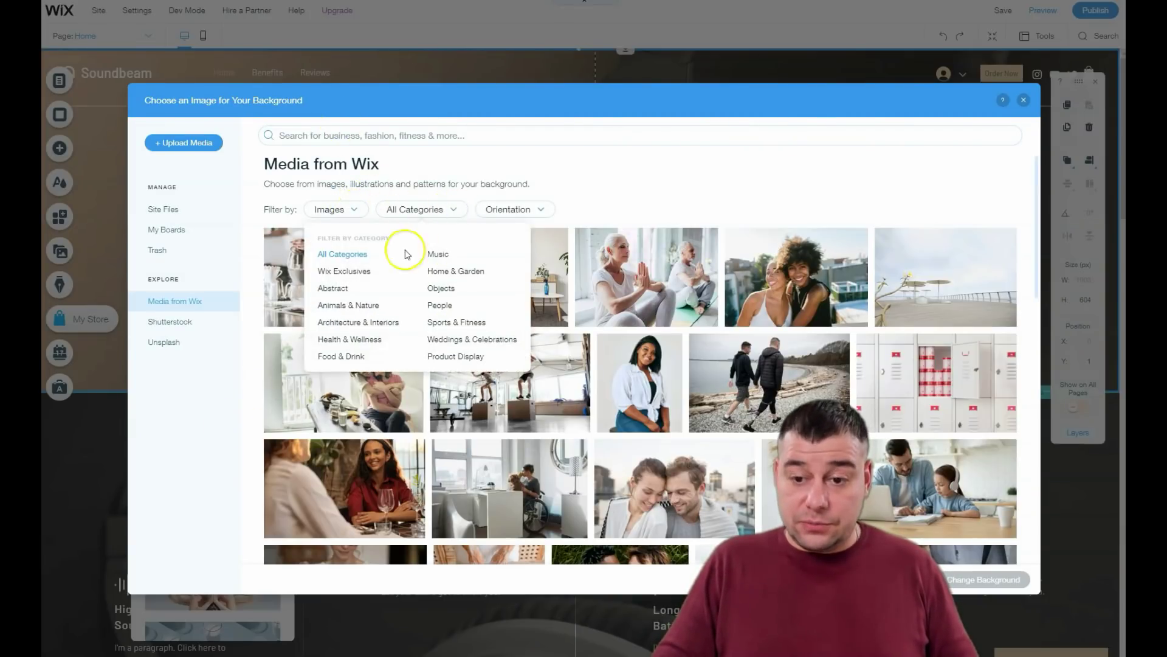
pyautogui.click(334, 289)
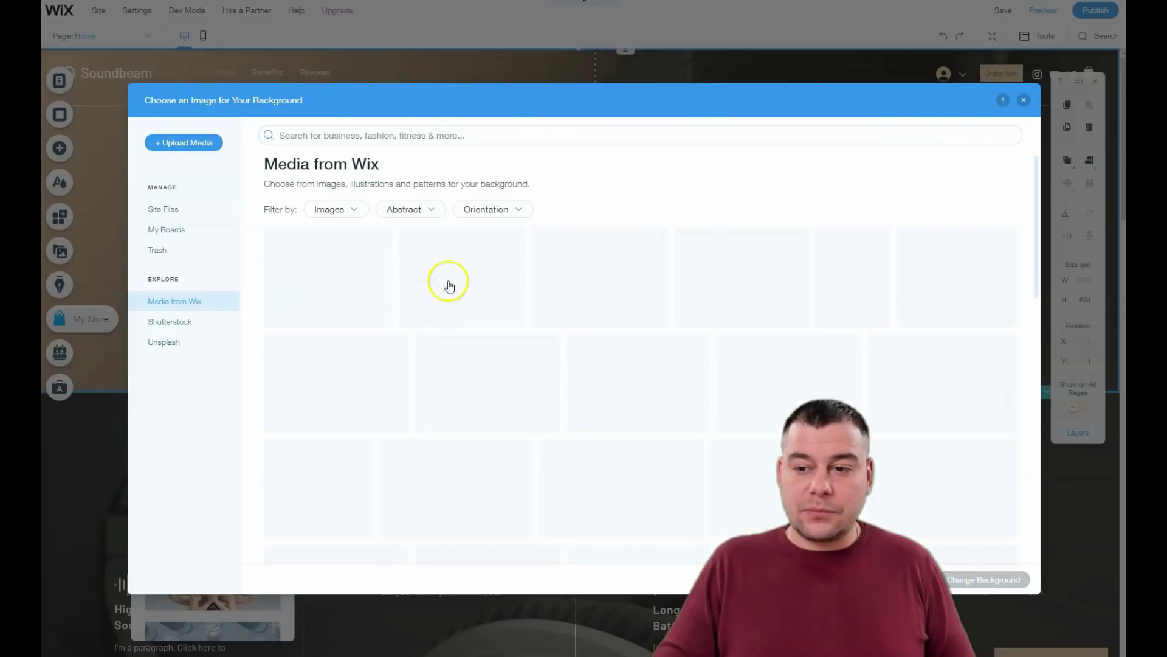
pyautogui.scroll(-5, 560, 317)
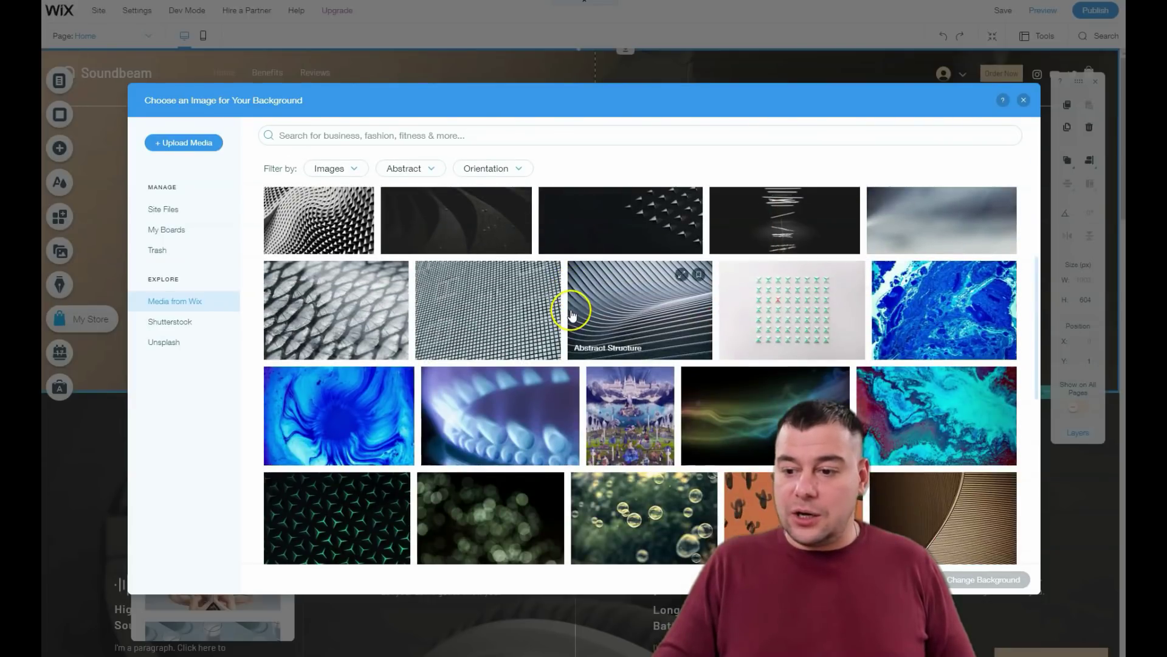
pyautogui.scroll(-4, 572, 314)
pyautogui.scroll(-15, 572, 314)
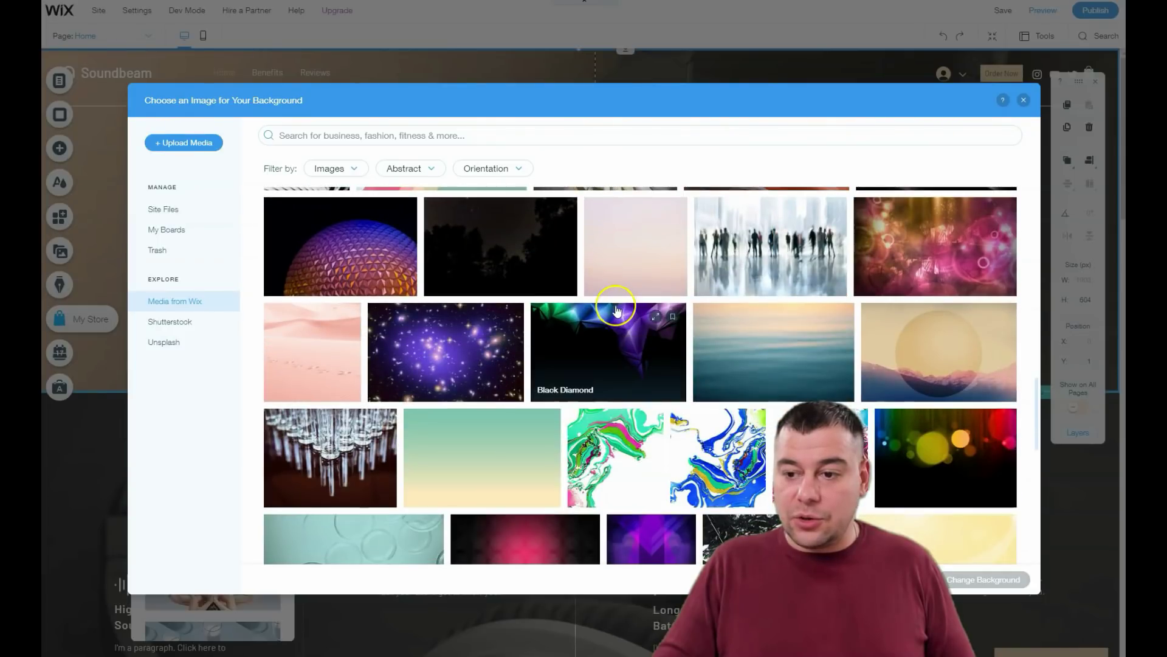
pyautogui.scroll(-6, 618, 313)
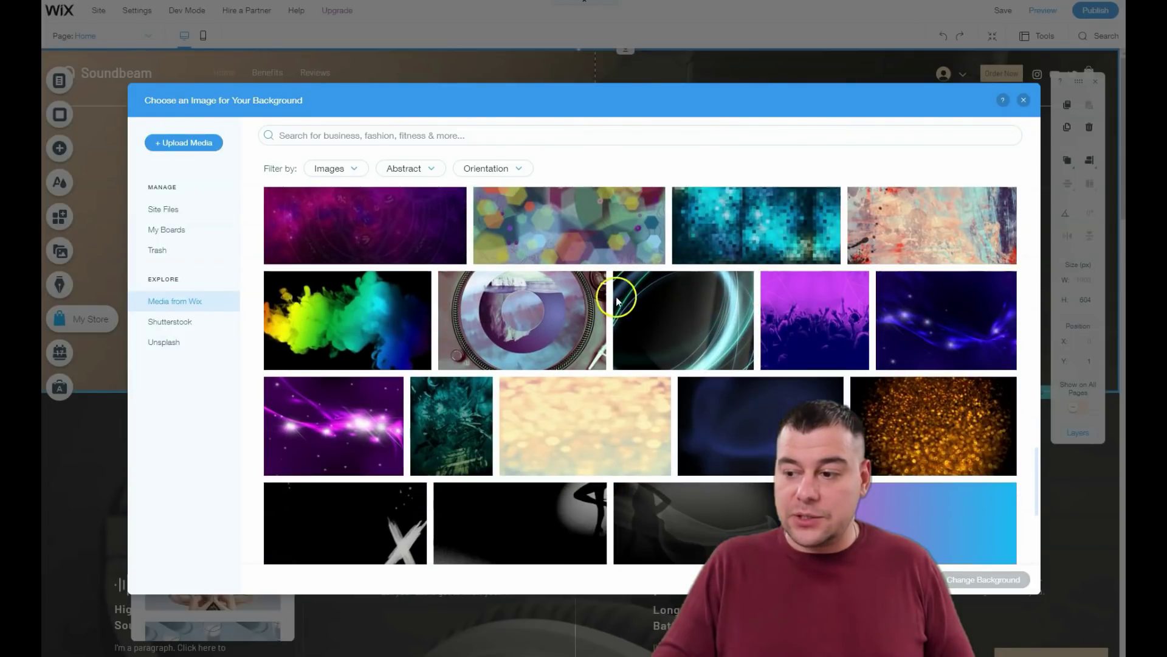
pyautogui.scroll(20, 365, 176)
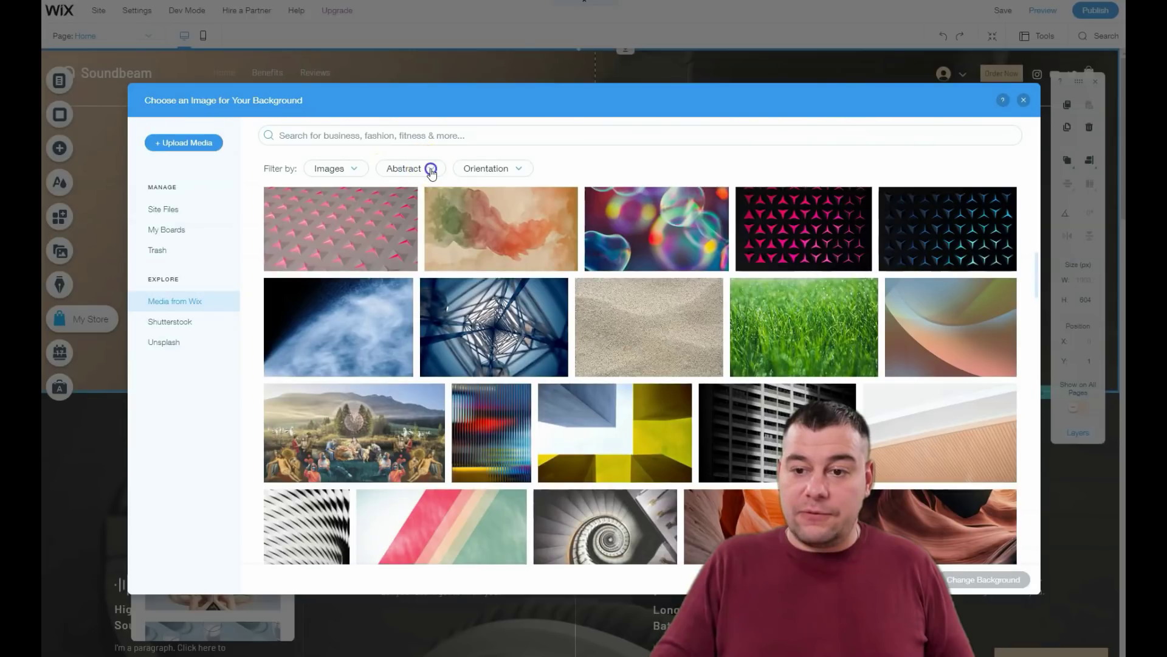
# Filter the background images by Product Display and look through them
pyautogui.click(431, 170)
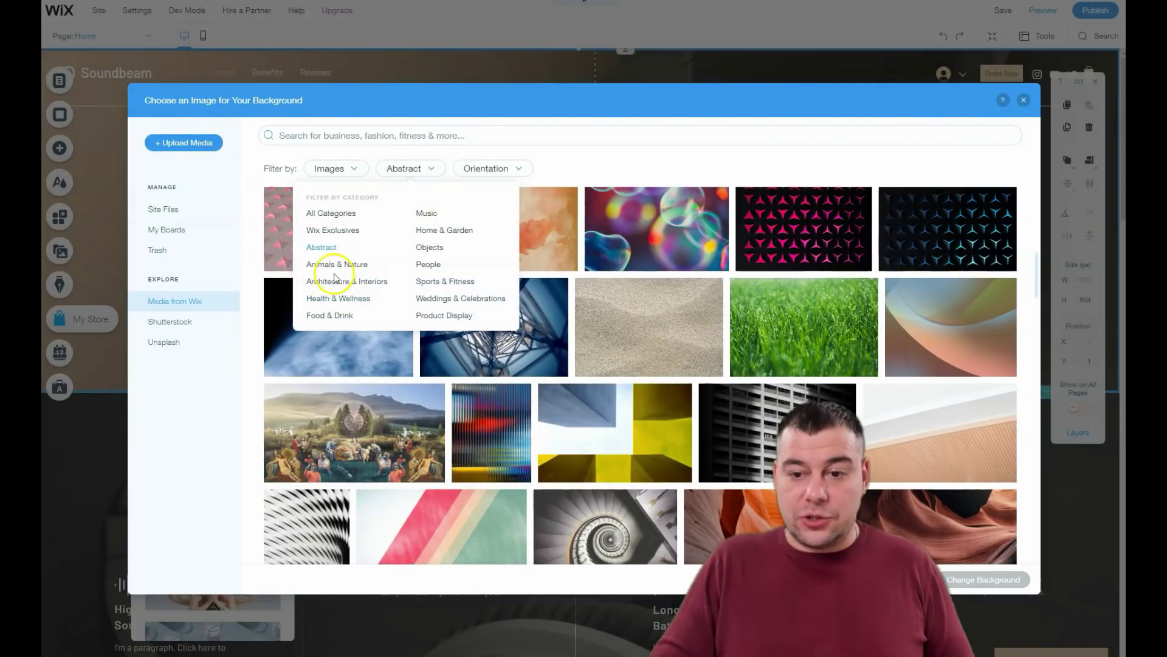
pyautogui.click(435, 316)
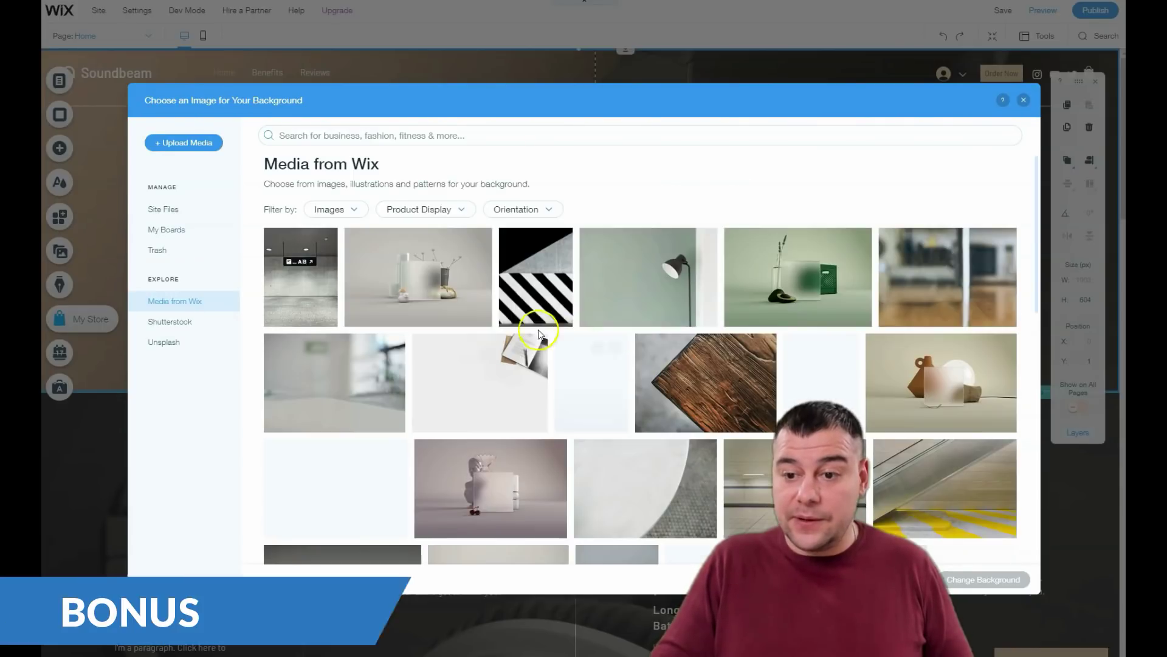
pyautogui.scroll(-5, 849, 357)
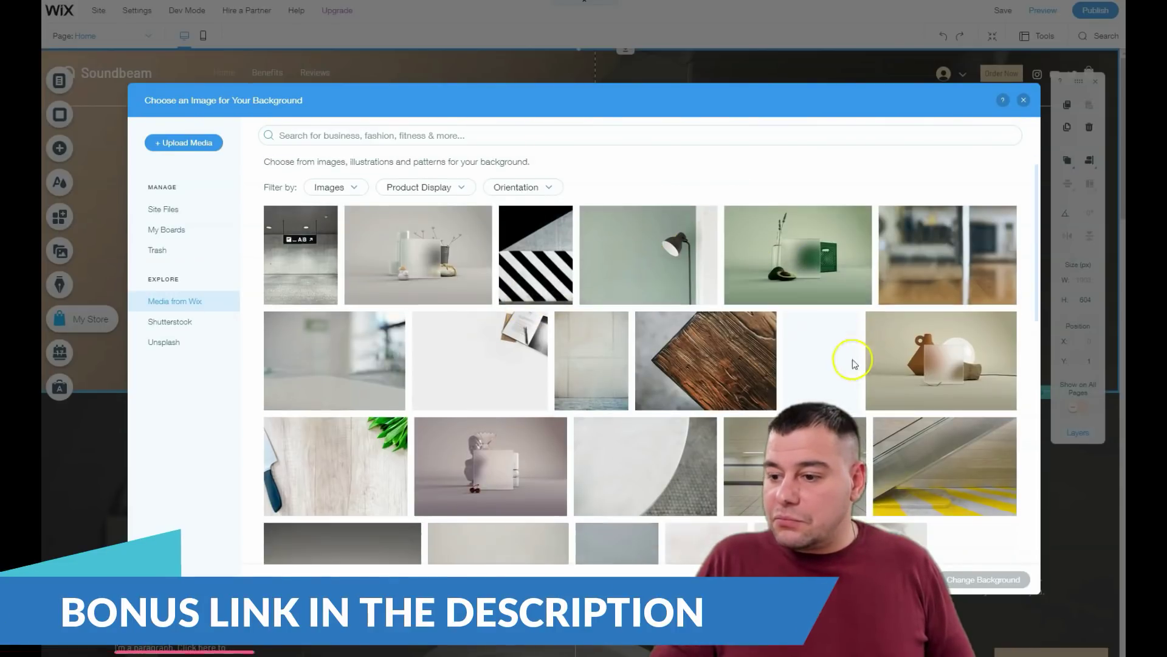
pyautogui.scroll(5, 608, 264)
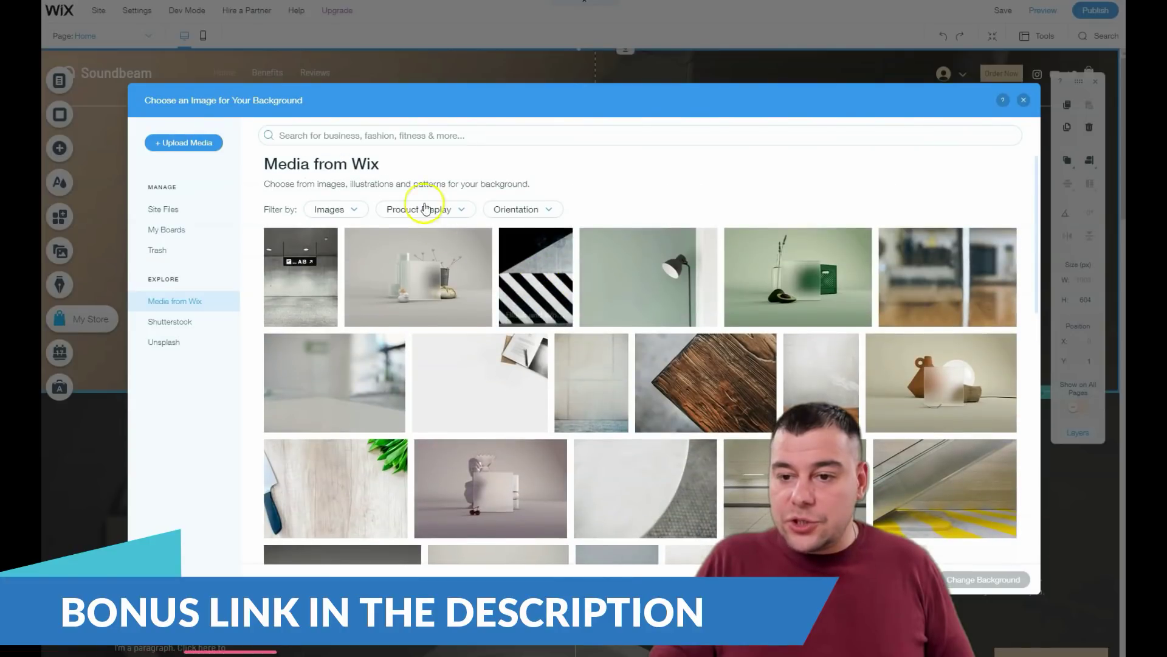
# Set the hero strip's background to the Electronic Gadgets image from the Objects category
pyautogui.click(449, 213)
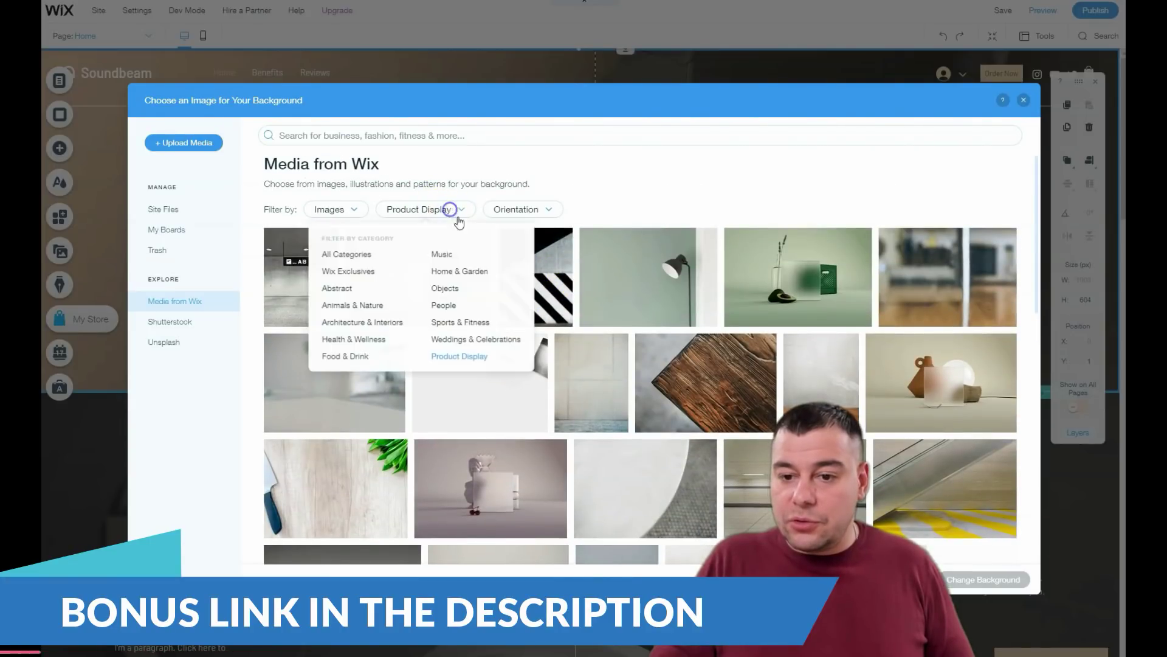
pyautogui.click(446, 290)
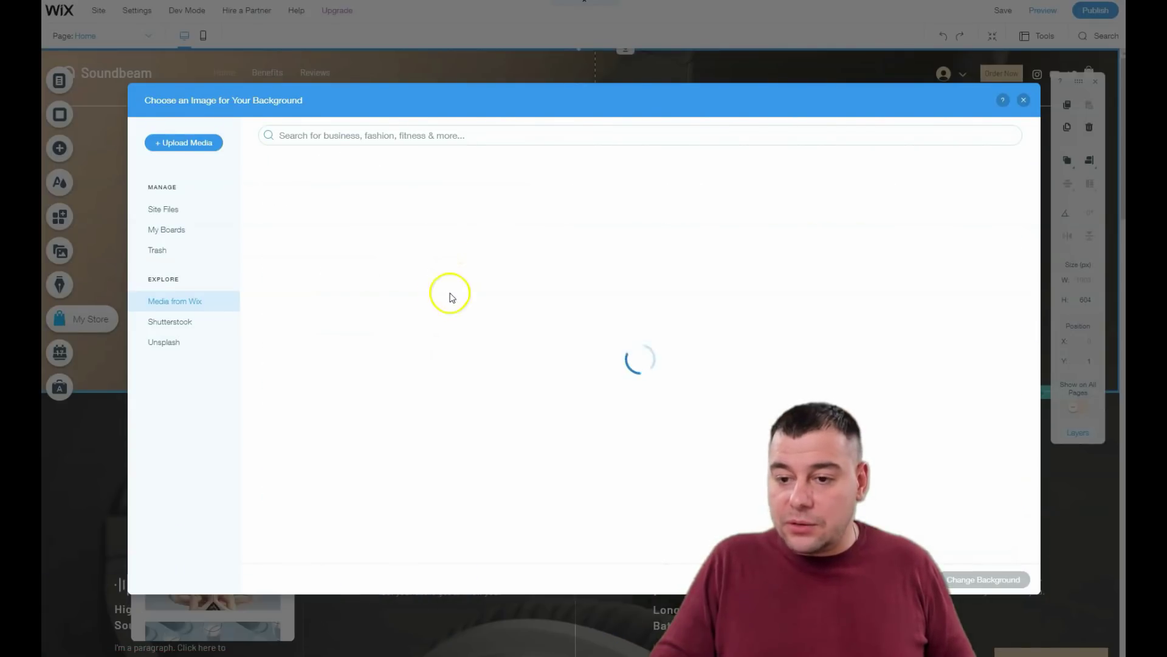
pyautogui.click(442, 267)
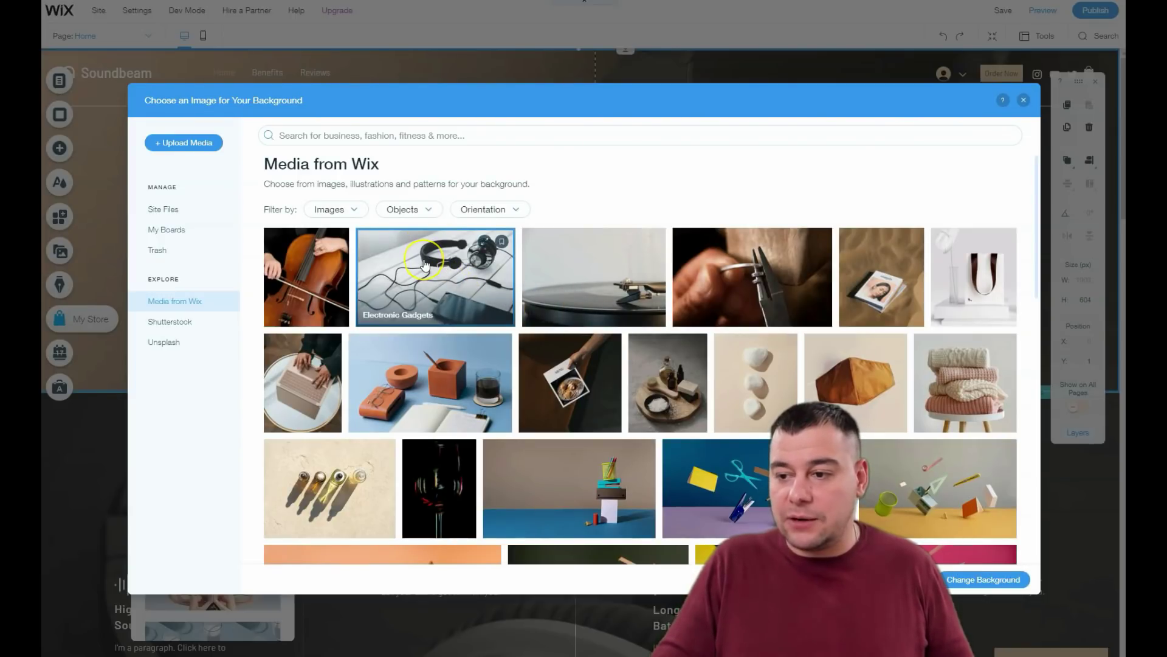
pyautogui.click(983, 579)
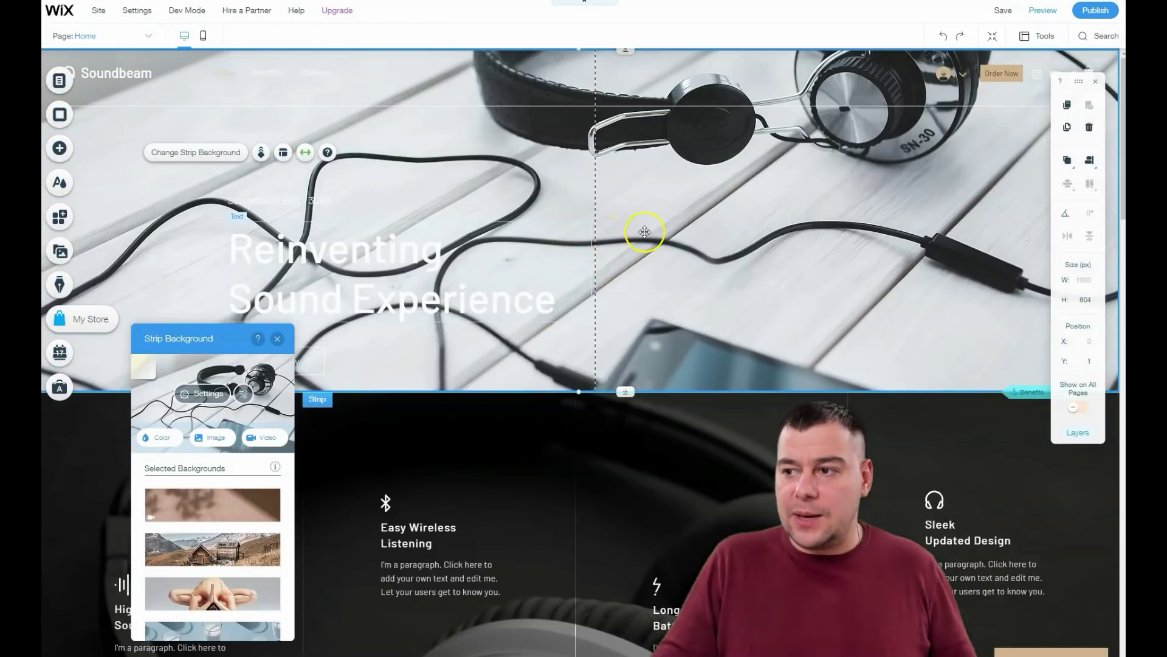
# Change the hero heading's text color to black (#000000)
pyautogui.click(345, 257)
pyautogui.doubleClick(345, 257)
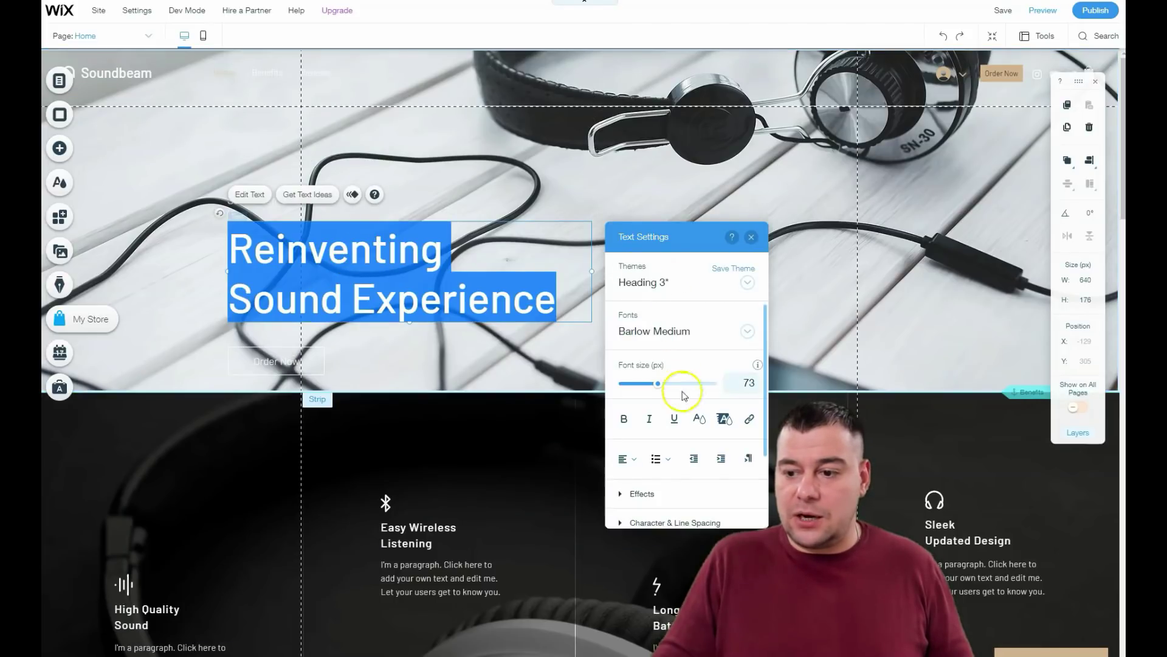
pyautogui.click(698, 419)
pyautogui.click(630, 419)
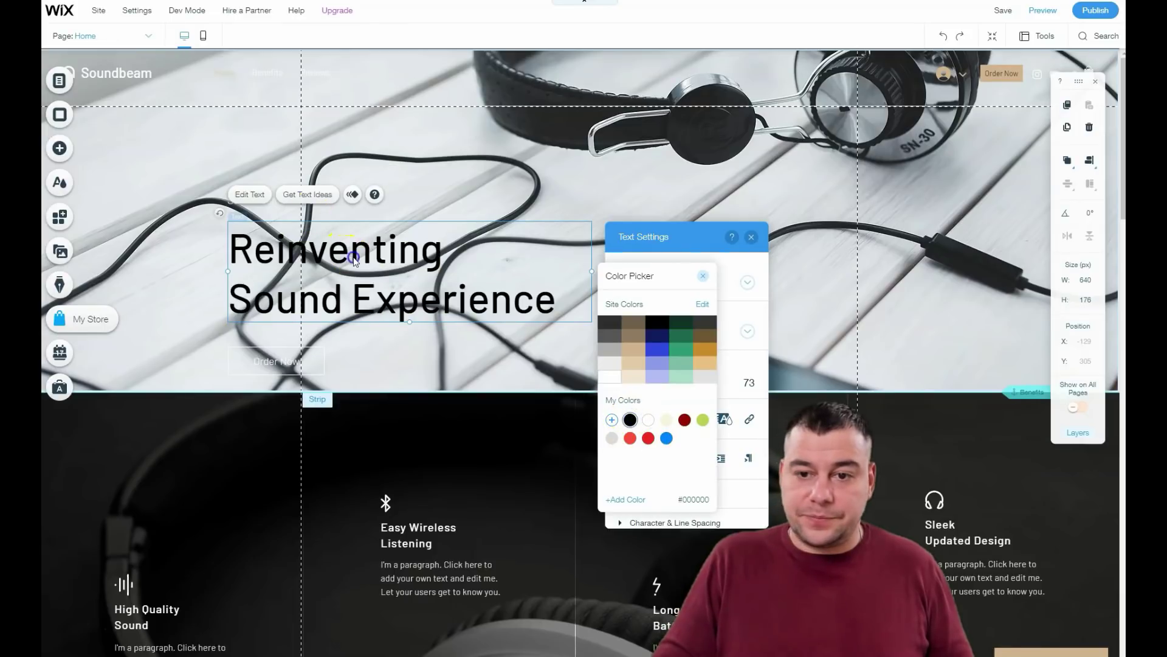
pyautogui.click(276, 222)
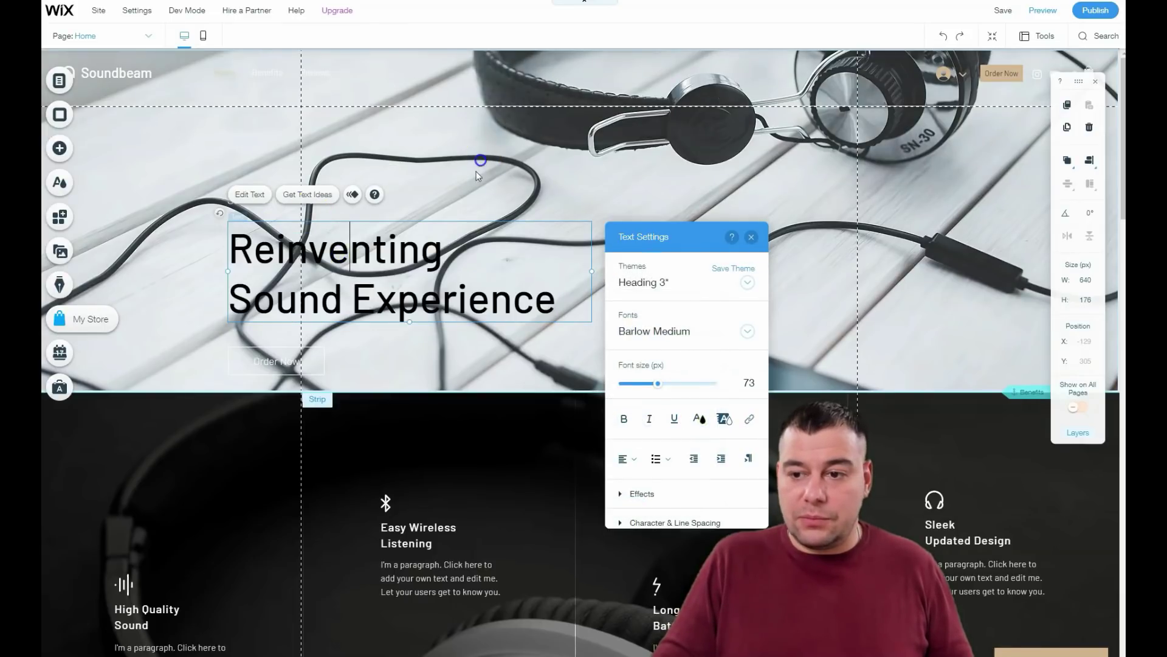
pyautogui.click(480, 161)
# Move the hero heading to about X 170, Y 321 and narrow its text box to about 569 px
pyautogui.moveTo(424, 277); pyautogui.dragTo(626, 290)
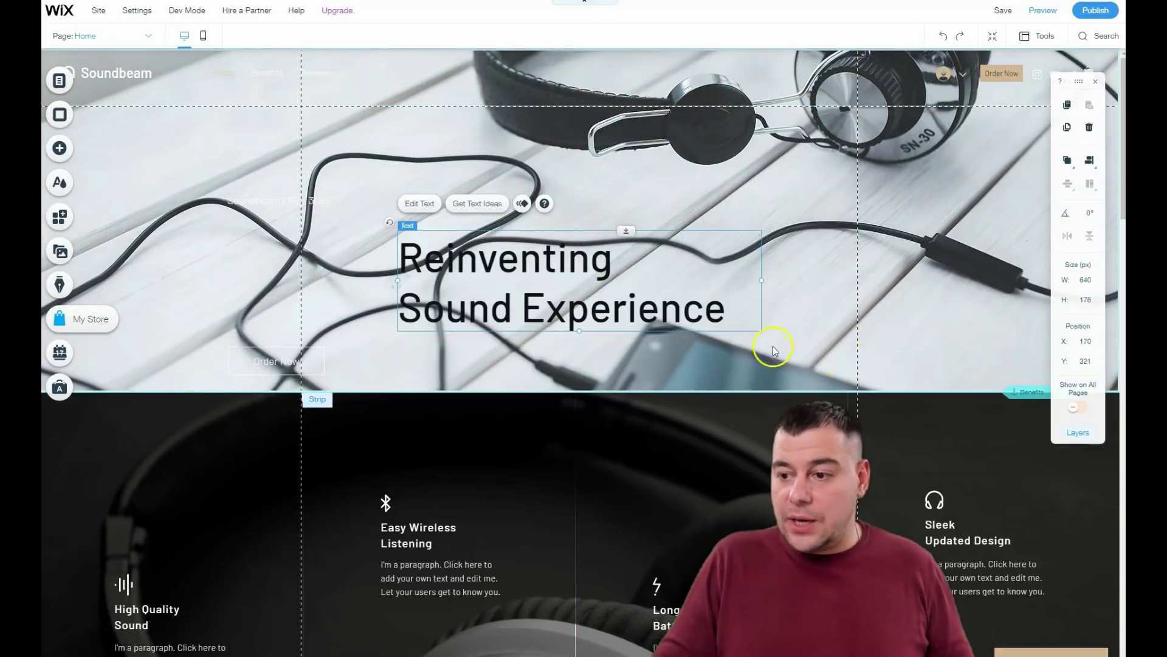
pyautogui.moveTo(761, 327); pyautogui.dragTo(721, 329)
pyautogui.click(721, 380)
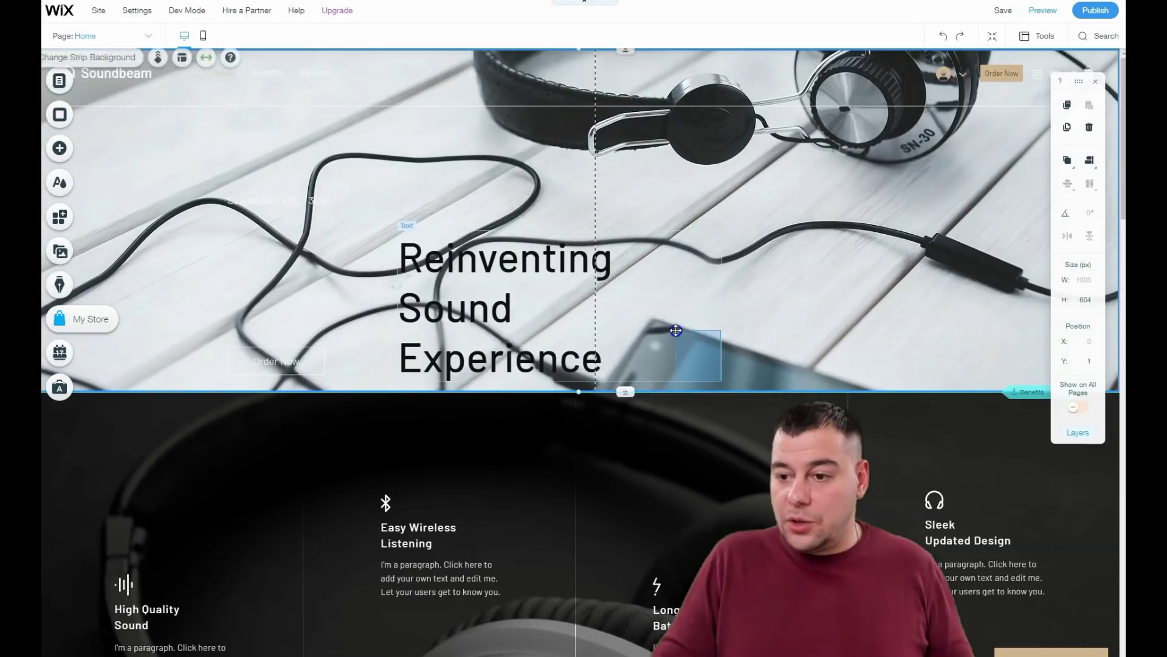
# Reduce the hero heading's font size so it fits on two lines and move it to about X 454, Y 231
pyautogui.click(517, 306)
pyautogui.doubleClick(561, 296)
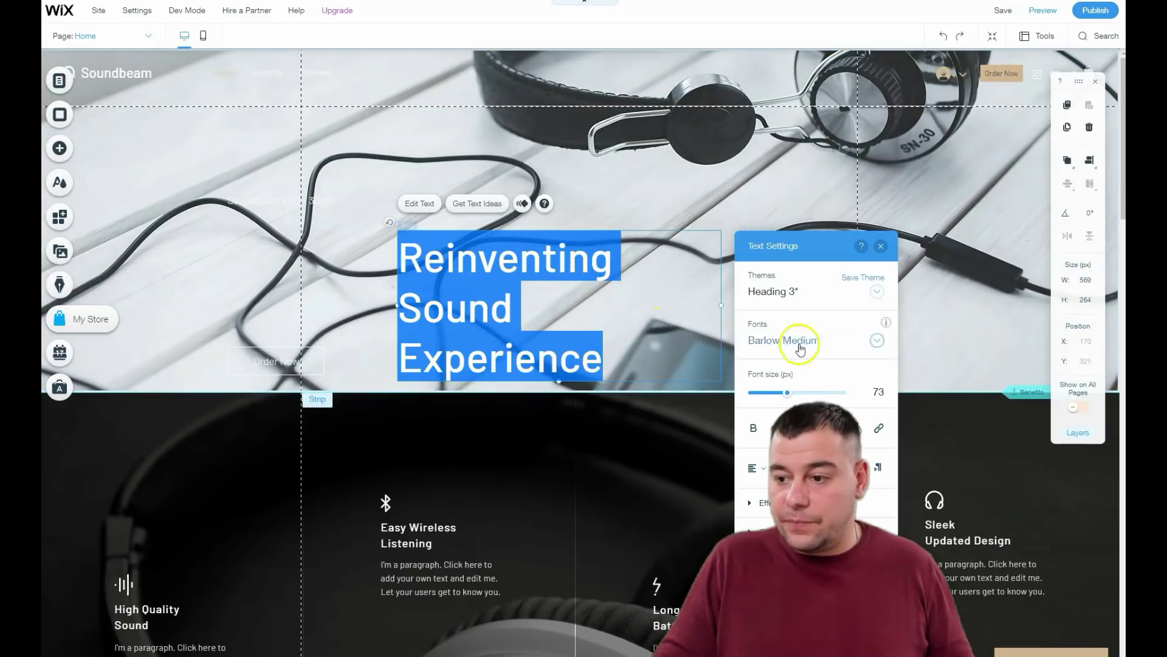
pyautogui.moveTo(784, 398); pyautogui.dragTo(765, 394)
pyautogui.moveTo(516, 262); pyautogui.dragTo(655, 207)
pyautogui.hotkey('ctrl', 'a')
pyautogui.click(595, 271)
pyautogui.click(490, 315)
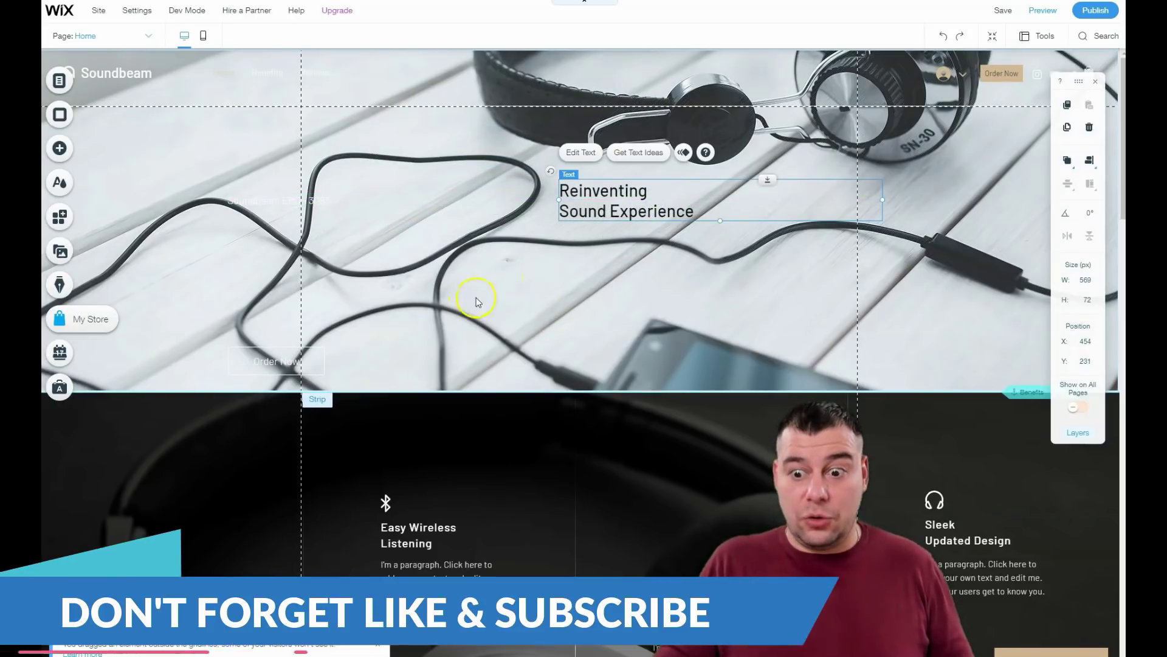
# Move the High Quality Sound column of the features strip from first to third place
pyautogui.scroll(-3, 478, 317)
pyautogui.click(241, 306)
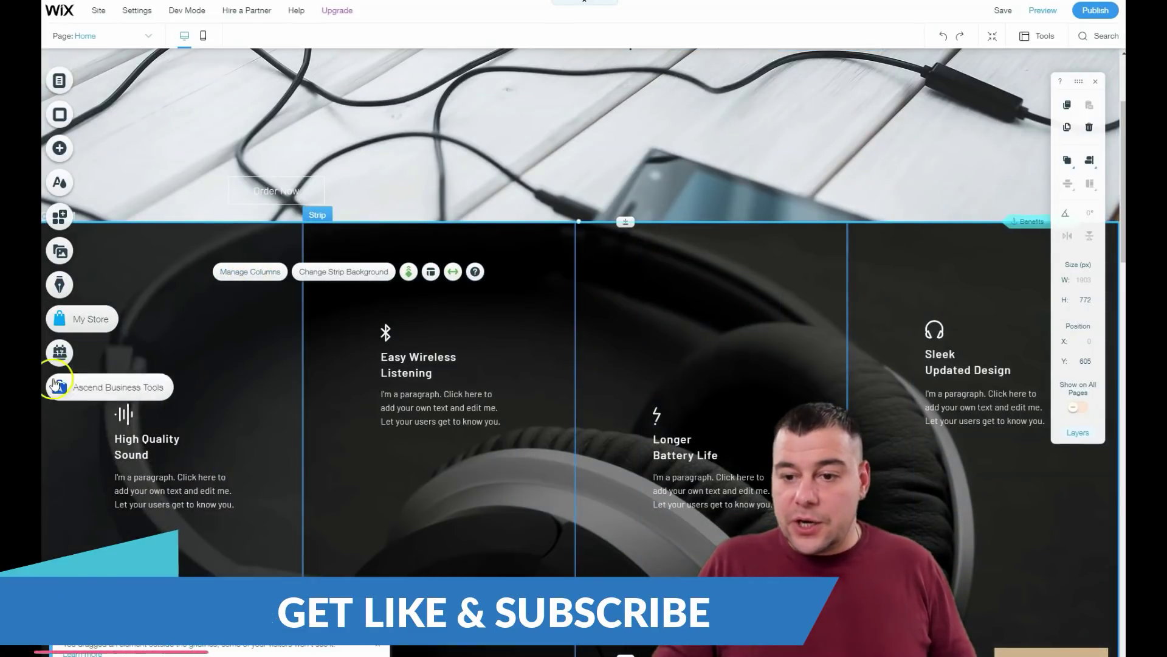
pyautogui.click(240, 273)
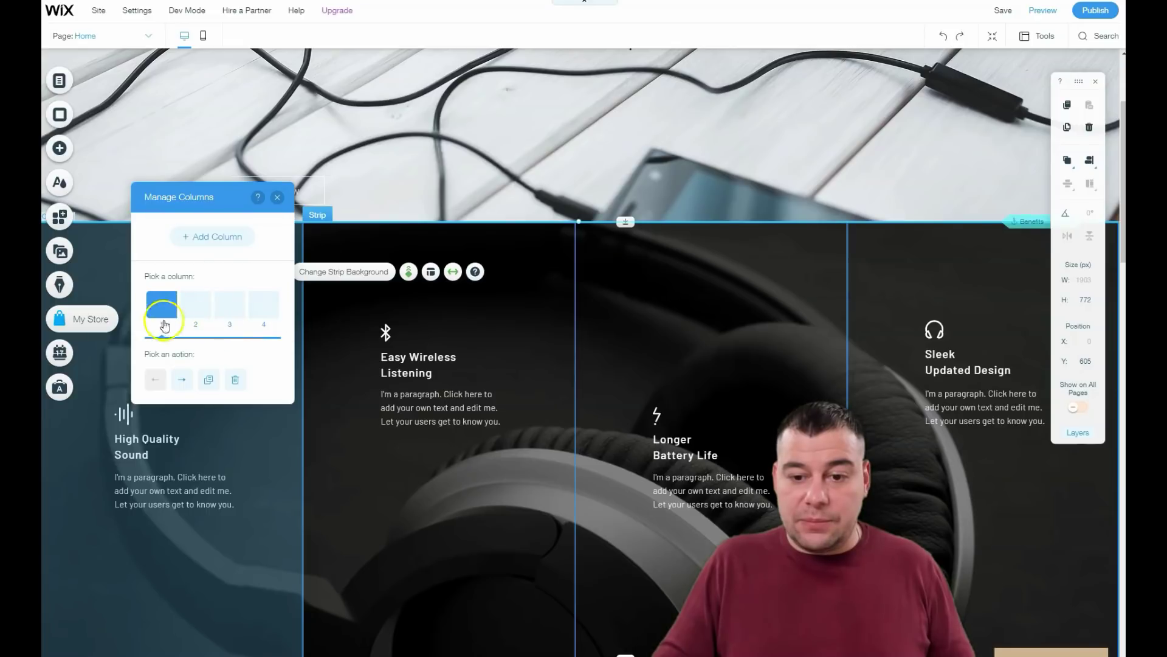
pyautogui.click(186, 386)
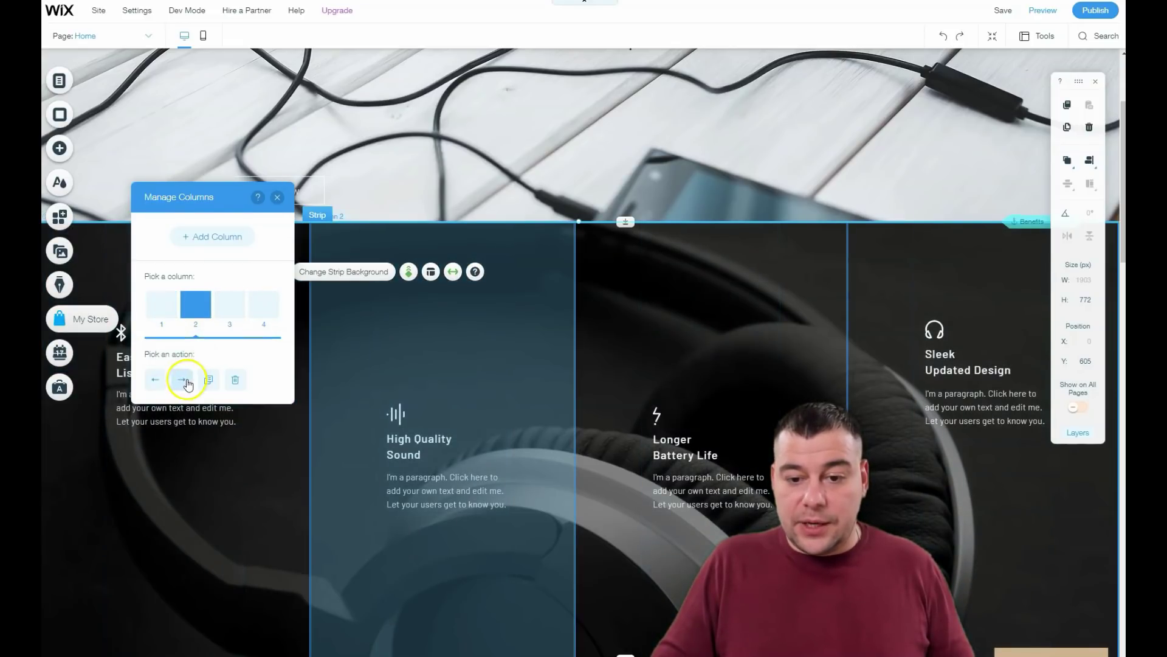
pyautogui.click(186, 383)
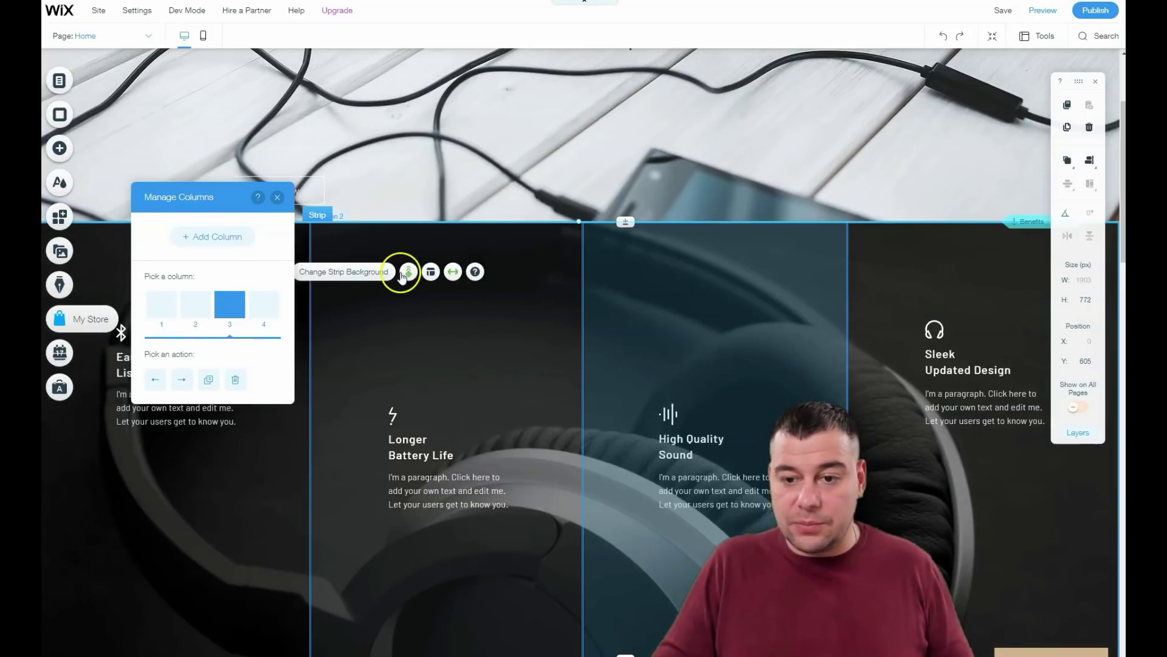
# Search the image library for "headphones" and set the Modern Headphones image as the features strip's background
pyautogui.click(361, 274)
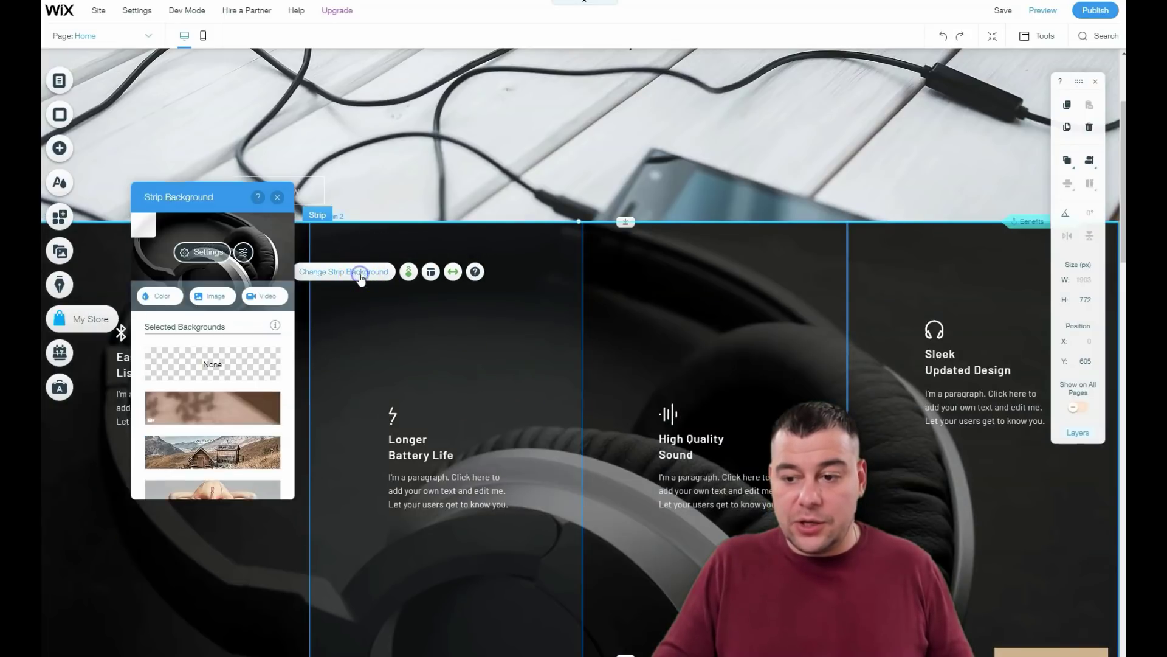
pyautogui.click(205, 300)
pyautogui.click(357, 135)
pyautogui.write('headphones')
pyautogui.press('Return')
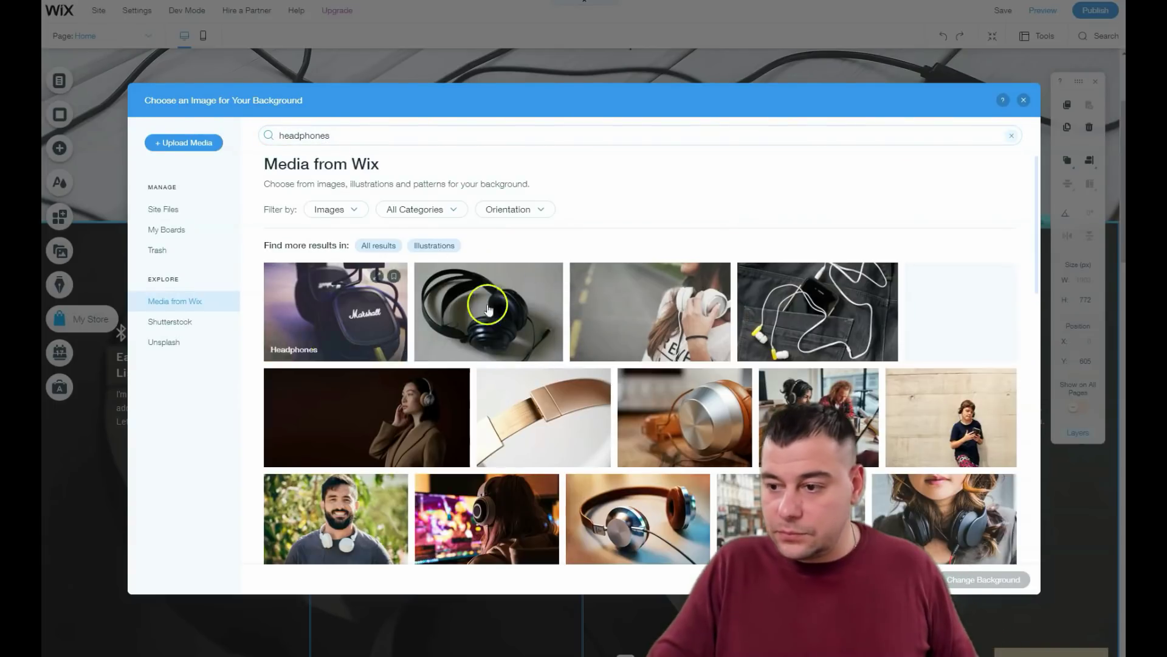
pyautogui.scroll(-4, 488, 309)
pyautogui.click(635, 288)
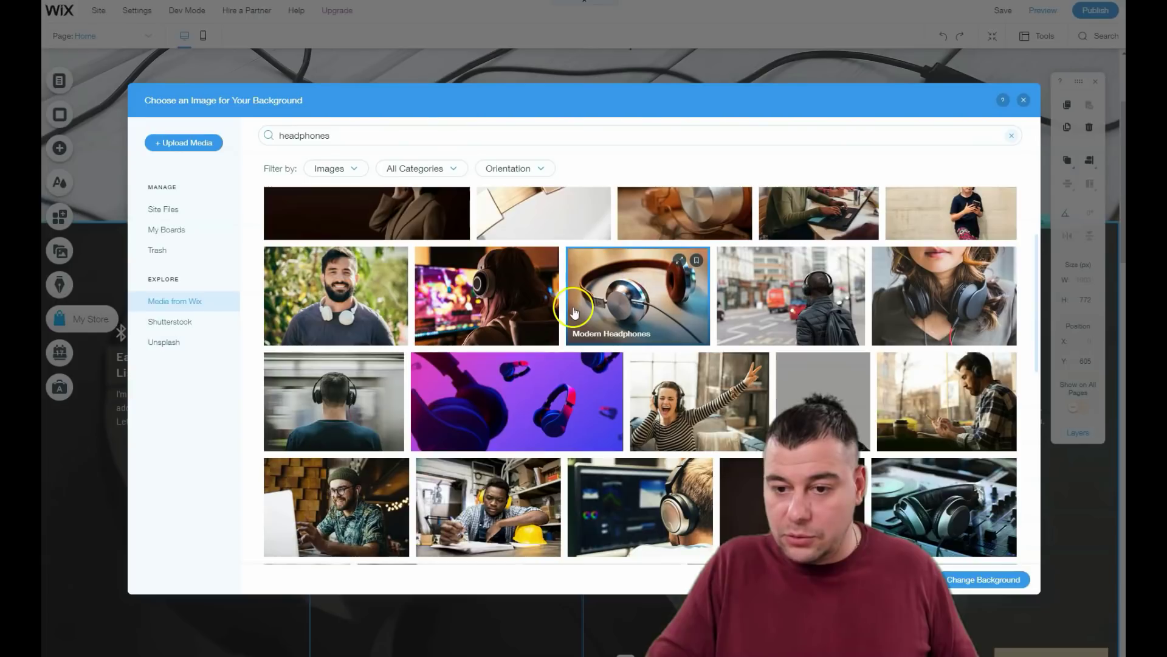
pyautogui.click(961, 578)
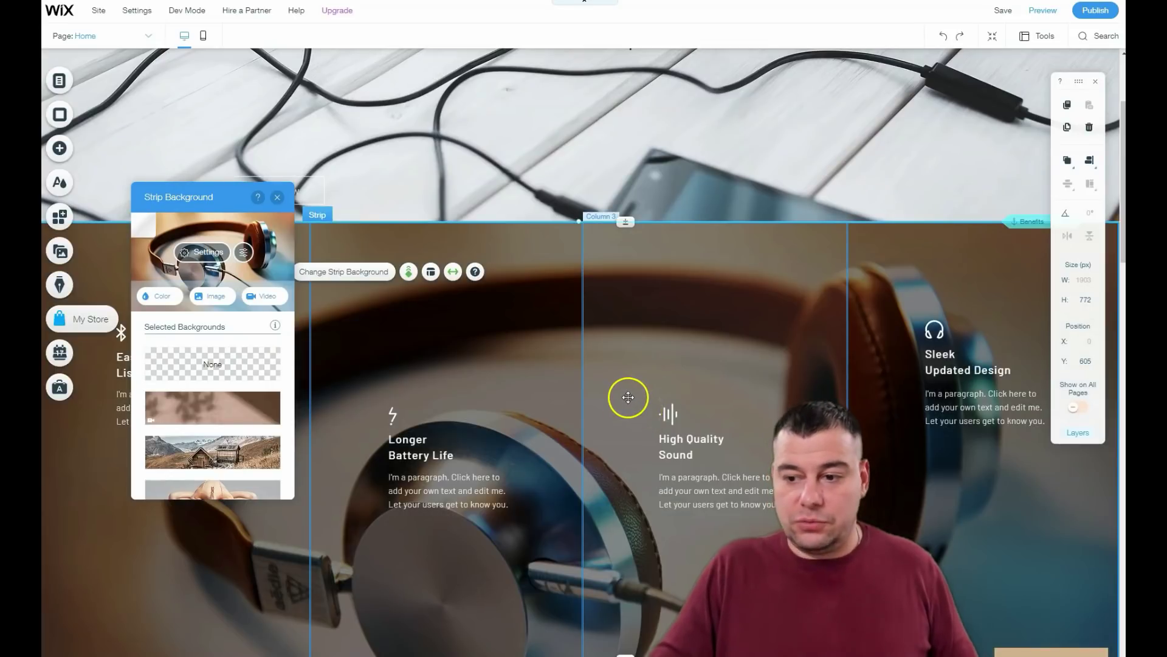
# Select the "As Featured On" strip below the features section
pyautogui.scroll(-3, 630, 397)
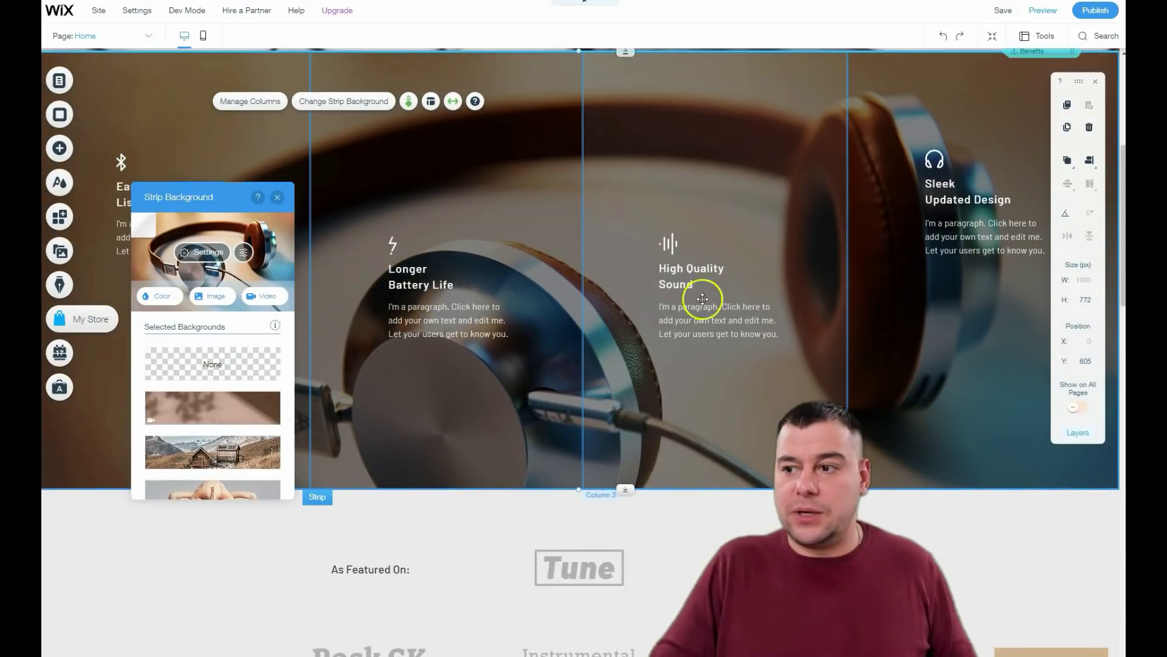
pyautogui.scroll(-4, 643, 282)
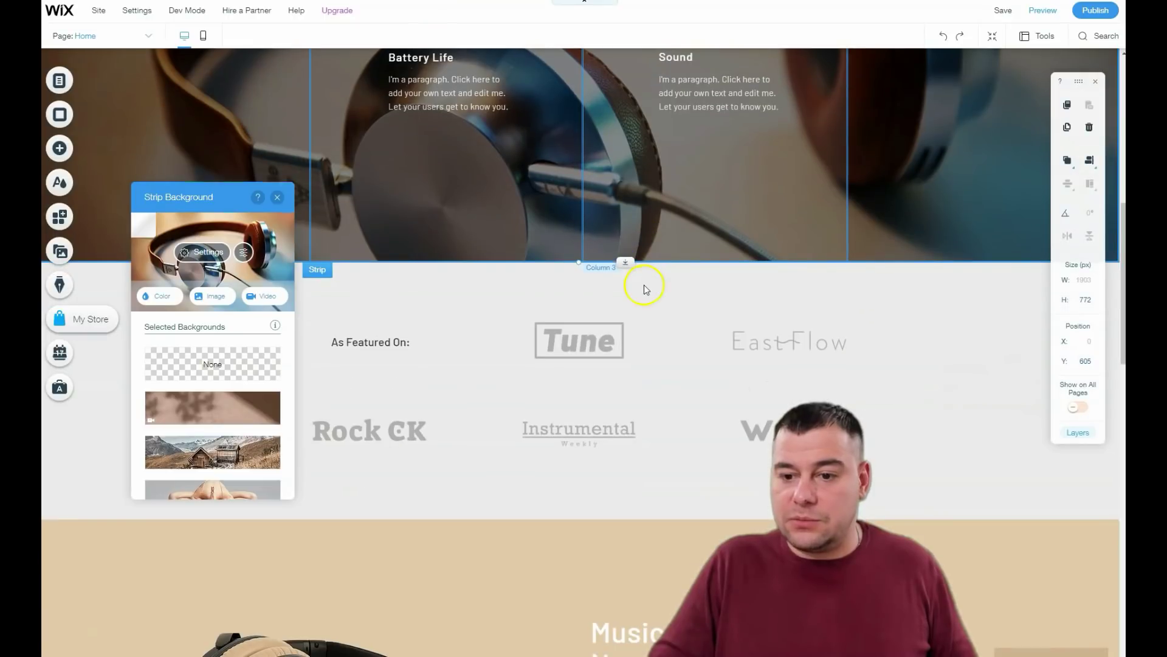
pyautogui.scroll(-1, 645, 290)
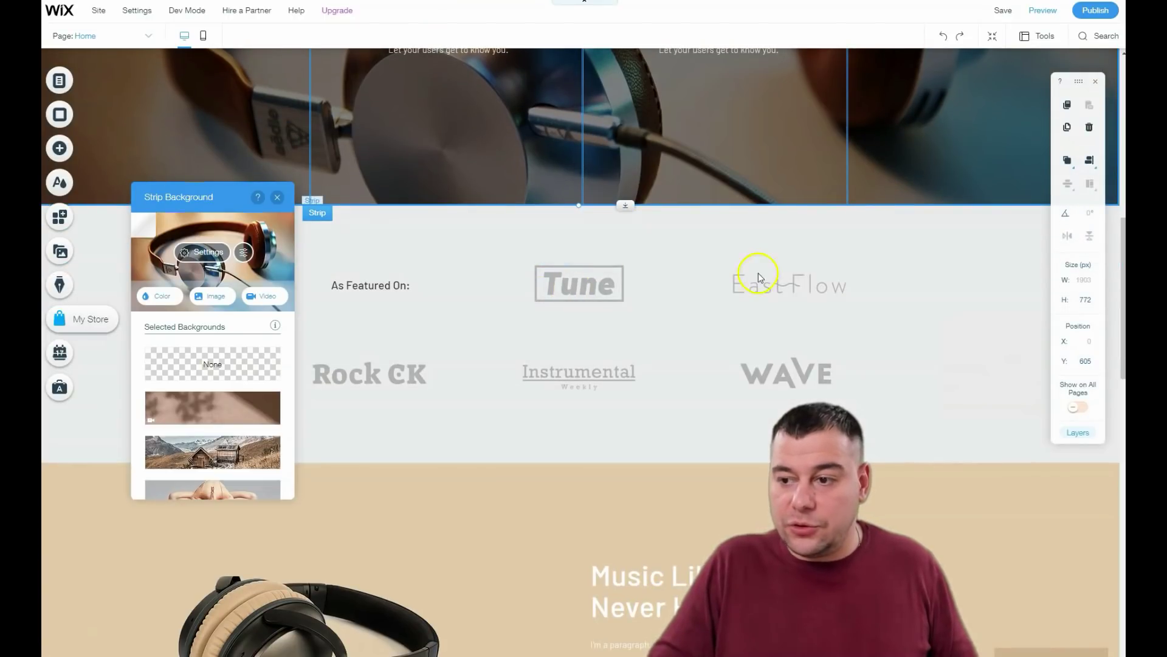
pyautogui.click(371, 243)
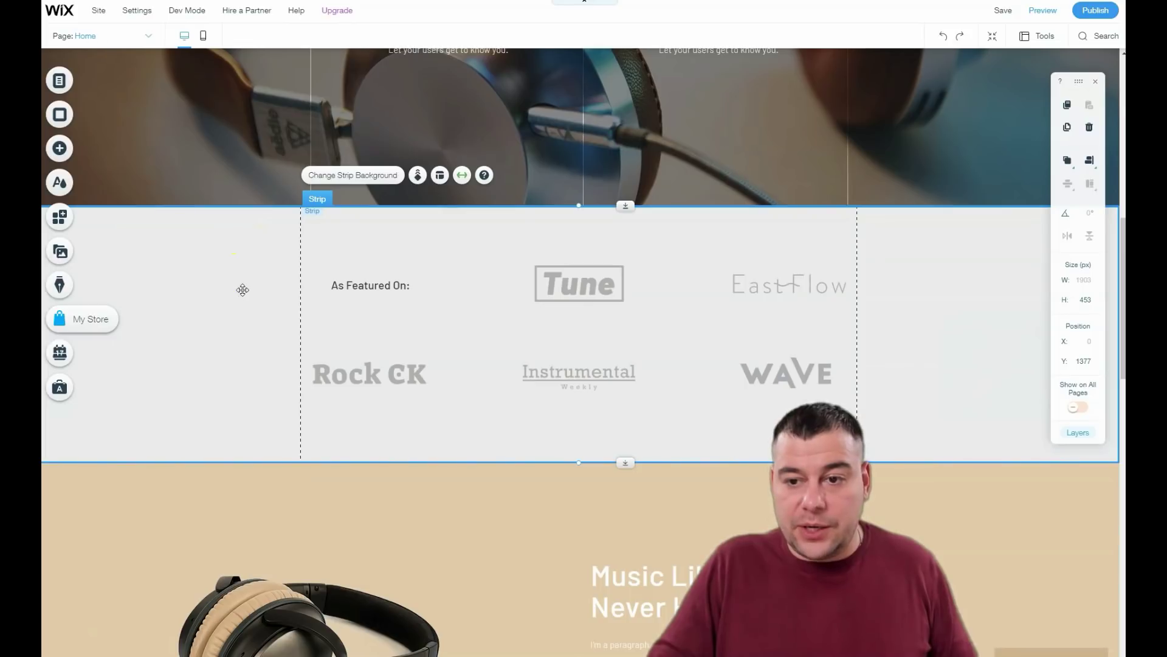
# Set the "As Featured On" strip's background colour to light grey #E3E3E3 from the site colours
pyautogui.click(359, 175)
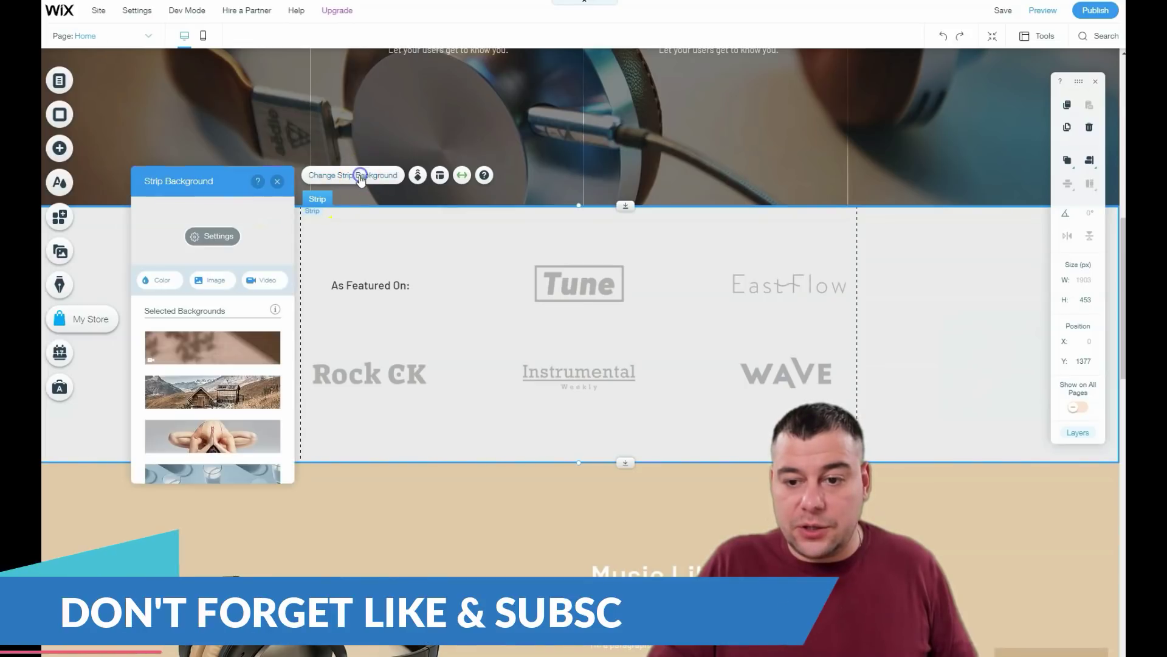
pyautogui.click(152, 280)
pyautogui.click(190, 379)
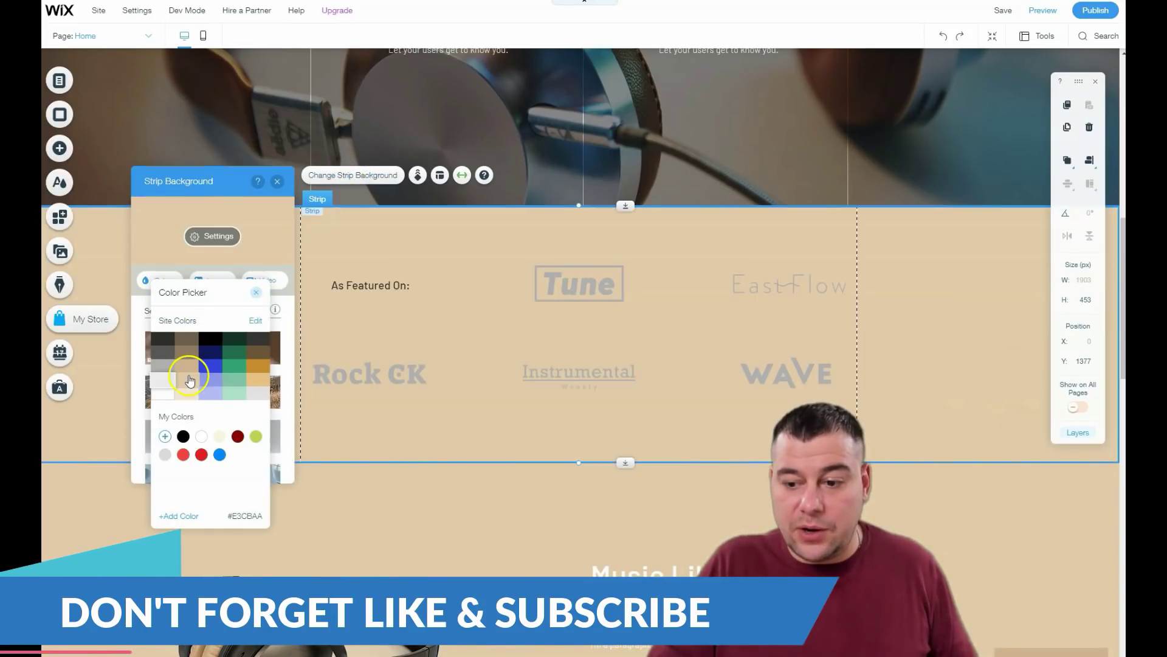
pyautogui.click(189, 372)
pyautogui.click(163, 392)
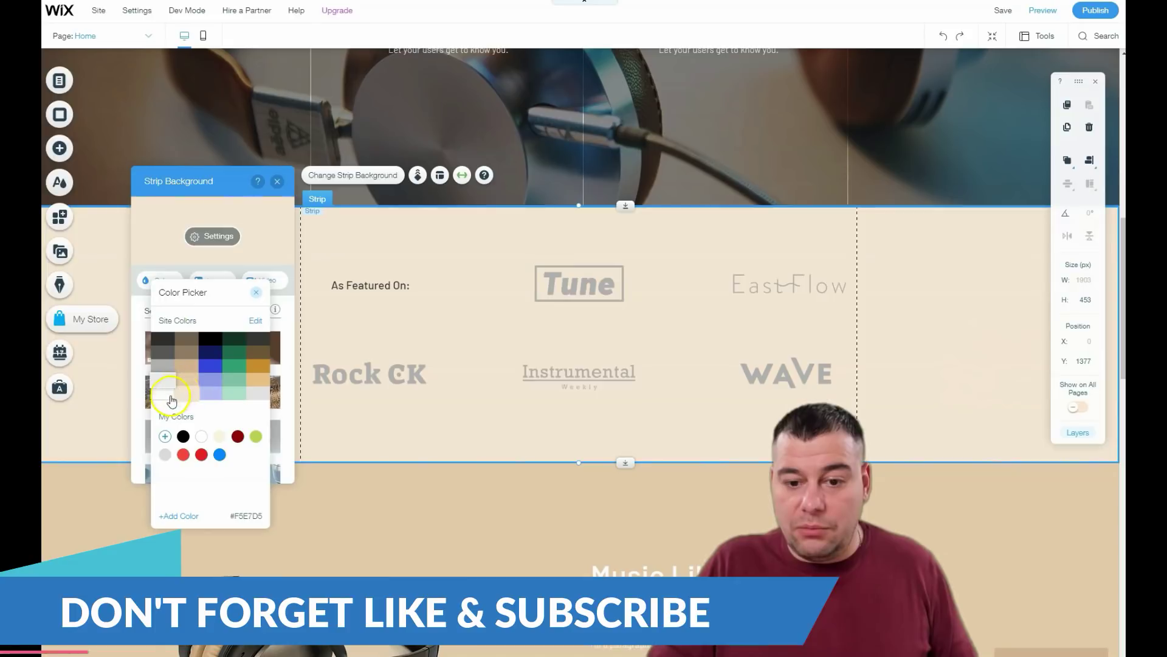
pyautogui.click(191, 395)
pyautogui.click(256, 396)
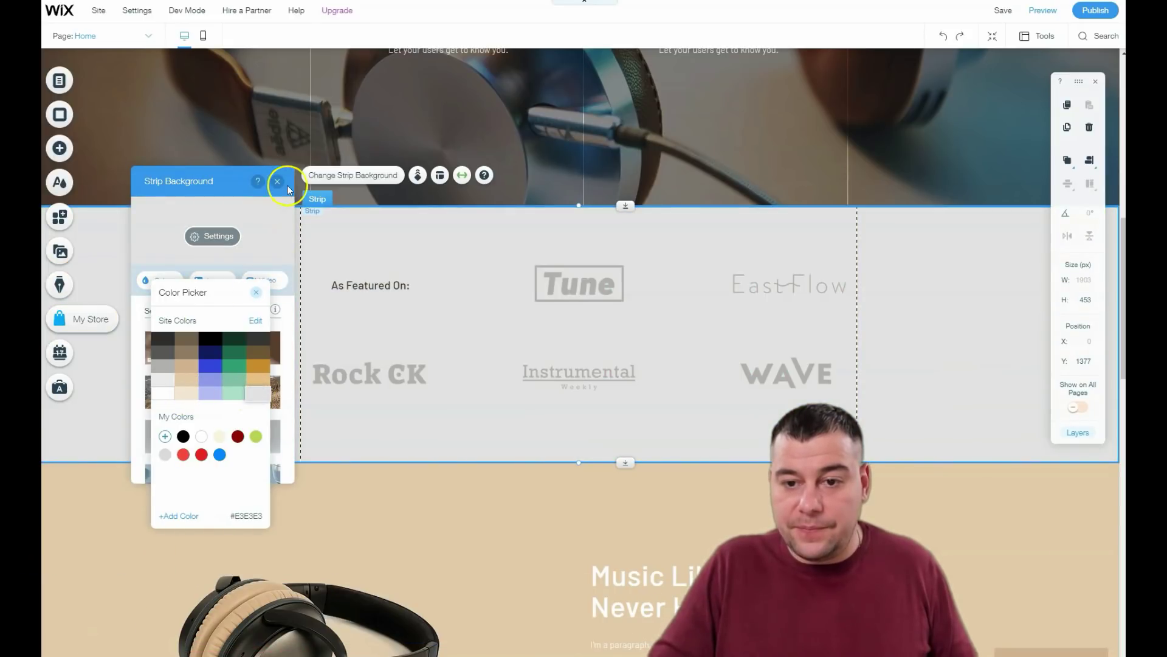
pyautogui.click(417, 386)
pyautogui.scroll(-3, 340, 243)
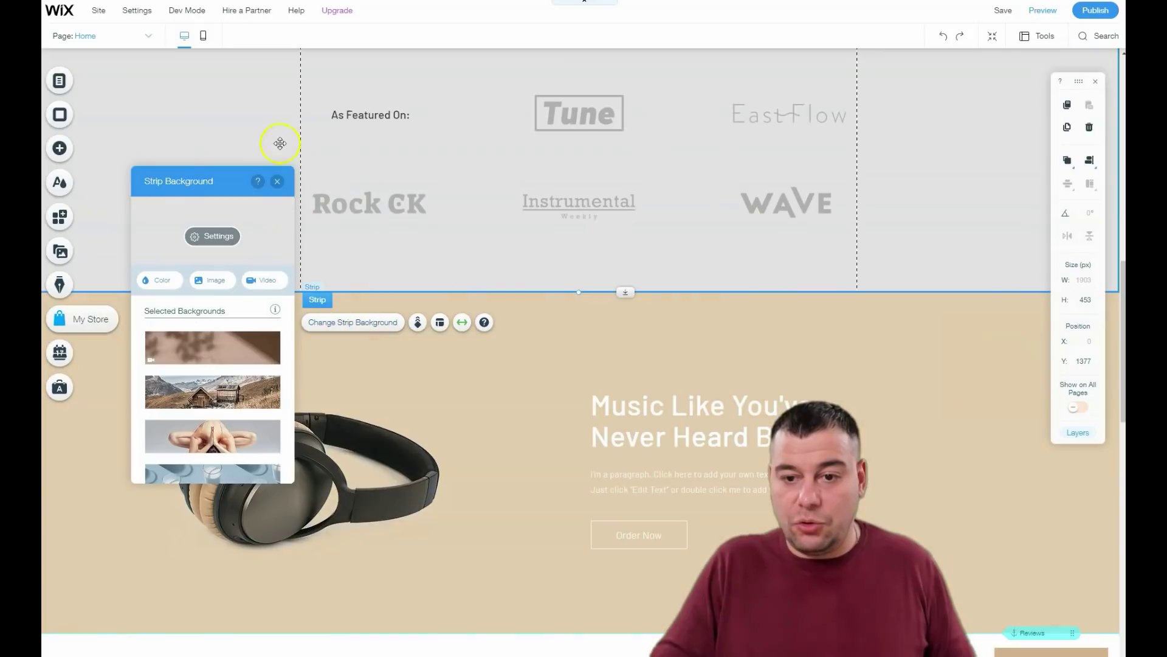
pyautogui.click(274, 189)
# Try the Tech Accessories image from a "headphones" search as the "As Featured On" strip's background, and undo it
pyautogui.scroll(-1, 539, 438)
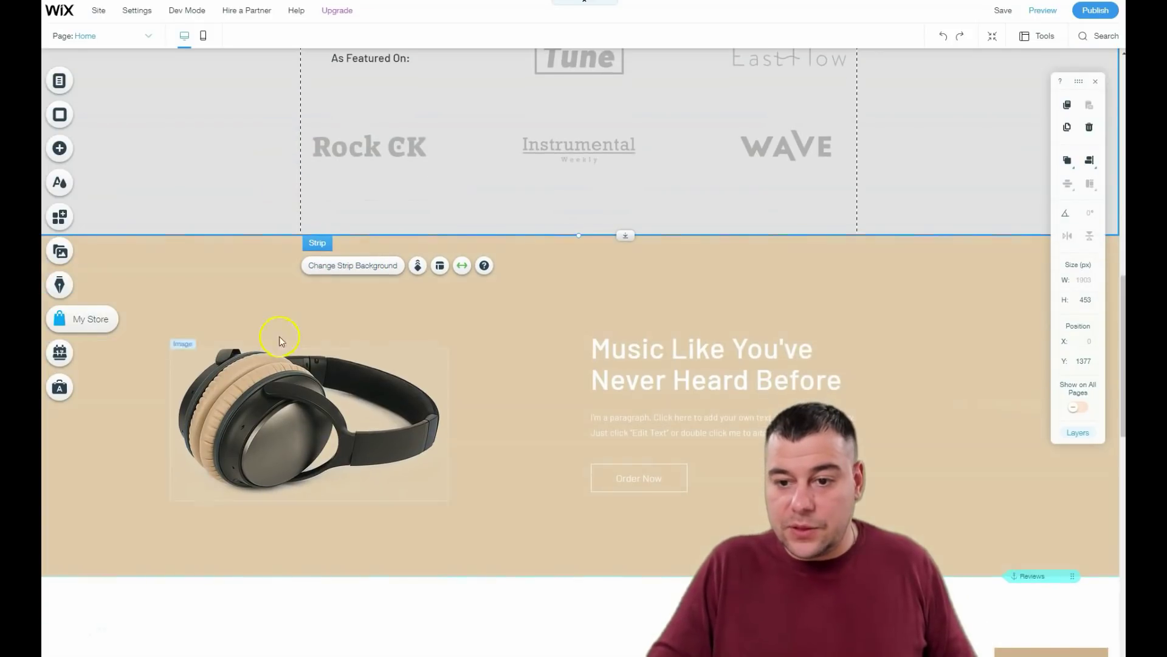
pyautogui.click(351, 268)
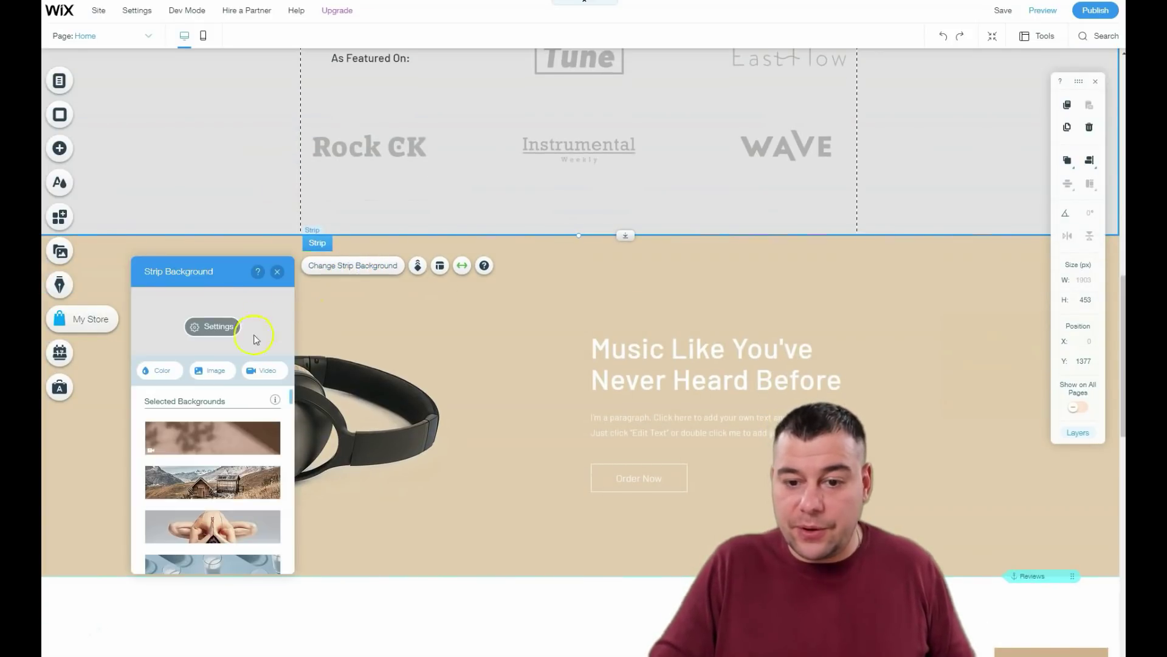
pyautogui.click(217, 376)
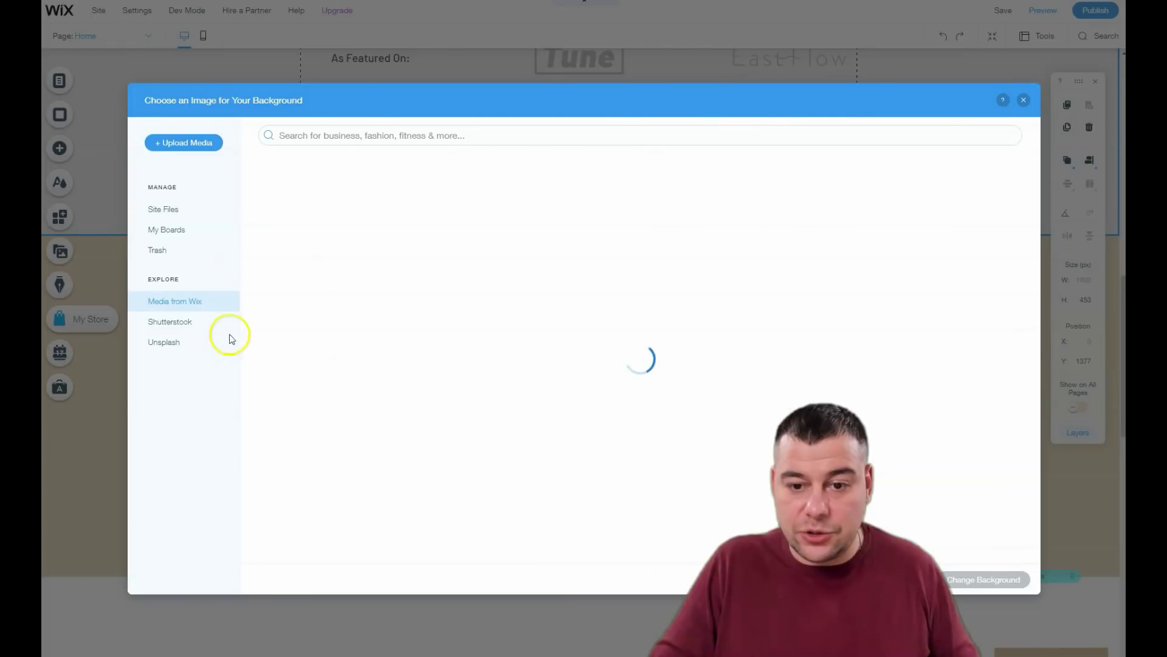
pyautogui.click(345, 134)
pyautogui.write('headphones')
pyautogui.press('Return')
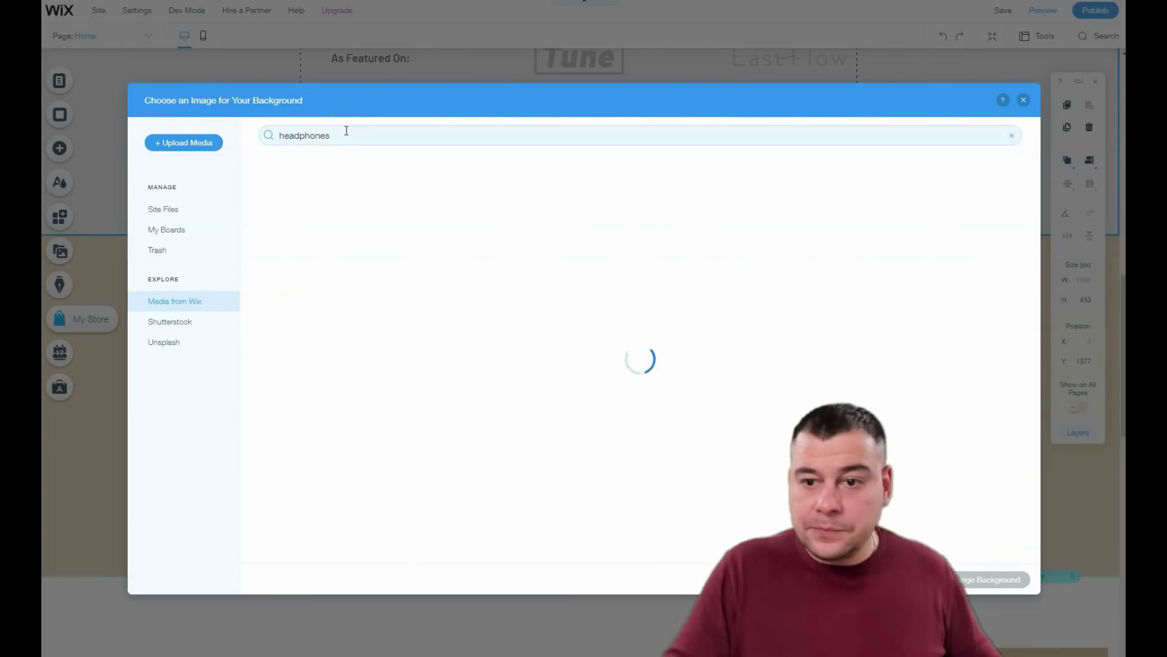
pyautogui.scroll(-5, 368, 288)
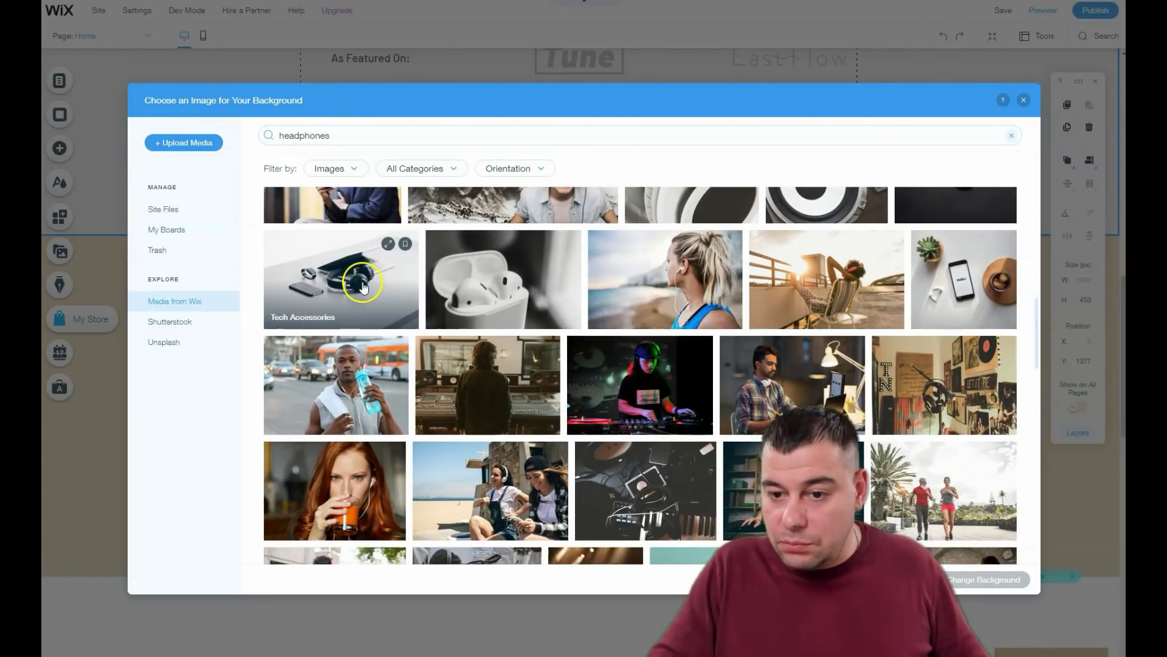
pyautogui.click(363, 286)
pyautogui.click(986, 580)
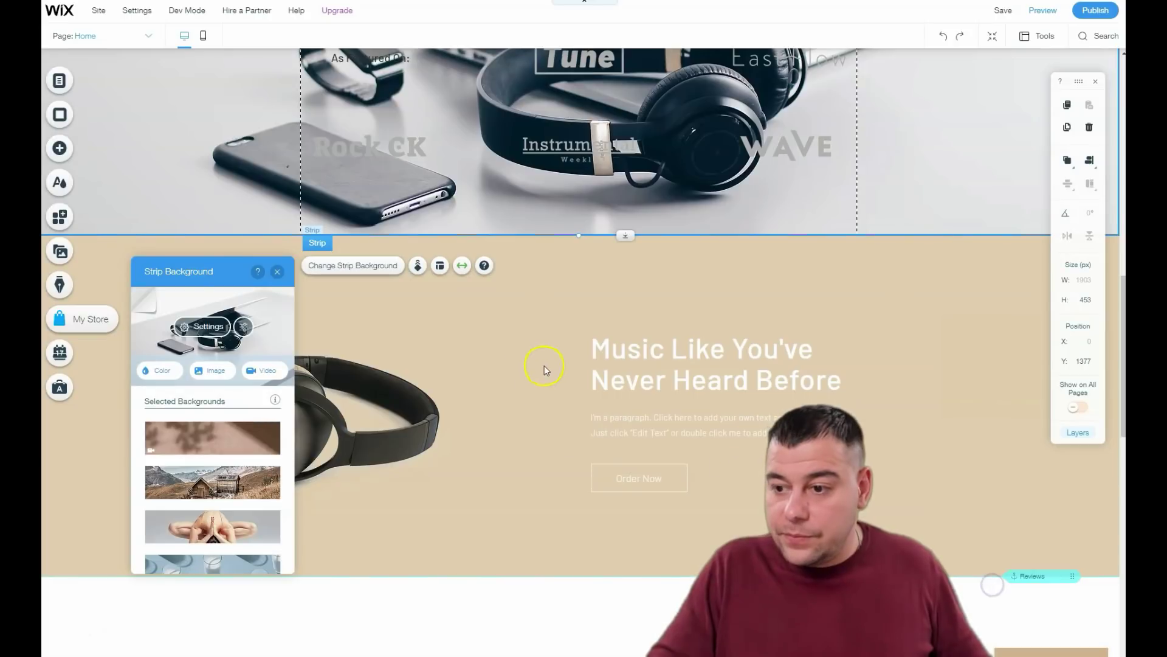
pyautogui.scroll(2, 526, 335)
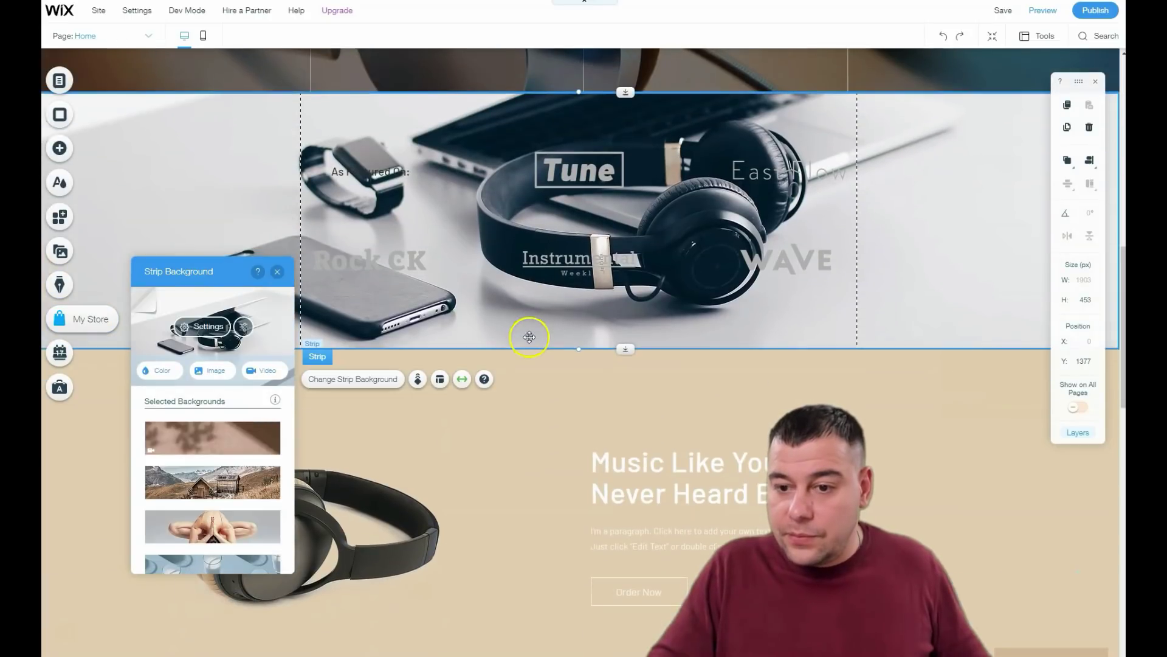
pyautogui.click(943, 37)
# Search the image library for "headphones" and set the blue desk flat-lay with headphones and keyboard as the background of the product image column
pyautogui.scroll(-3, 516, 394)
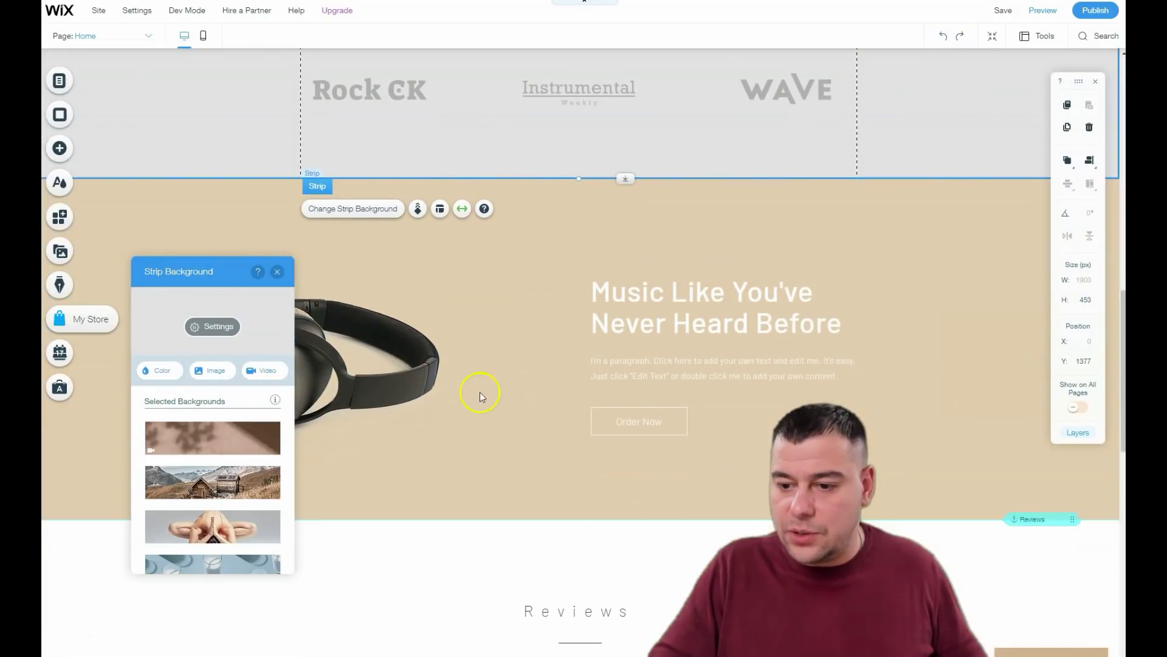
pyautogui.click(482, 385)
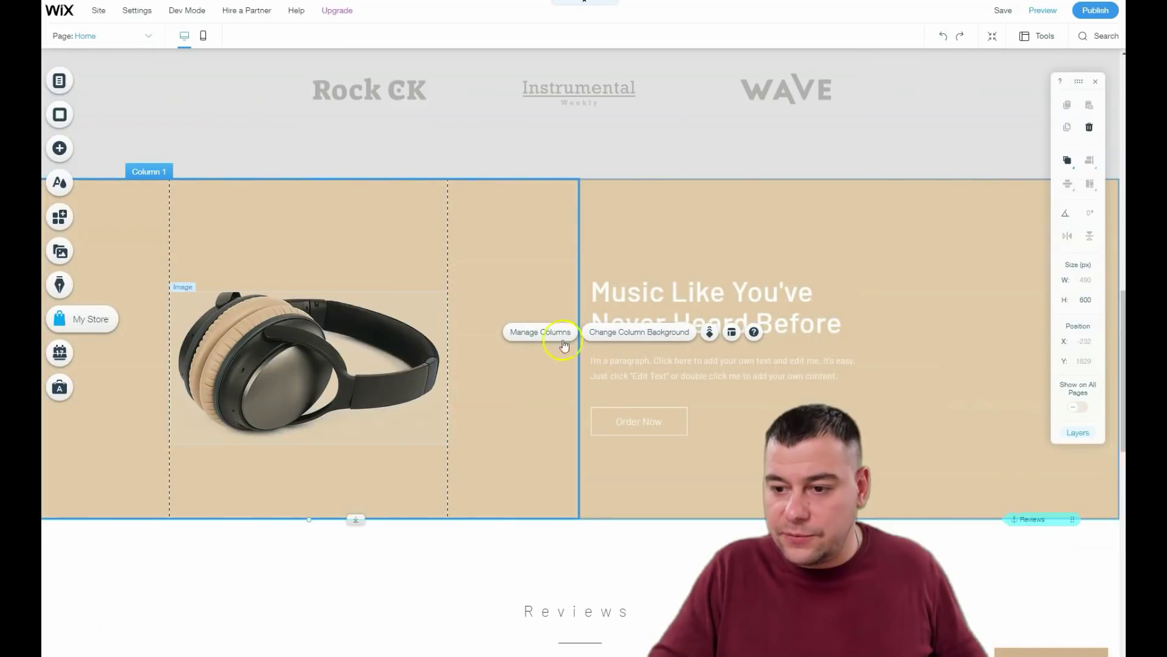
pyautogui.click(623, 334)
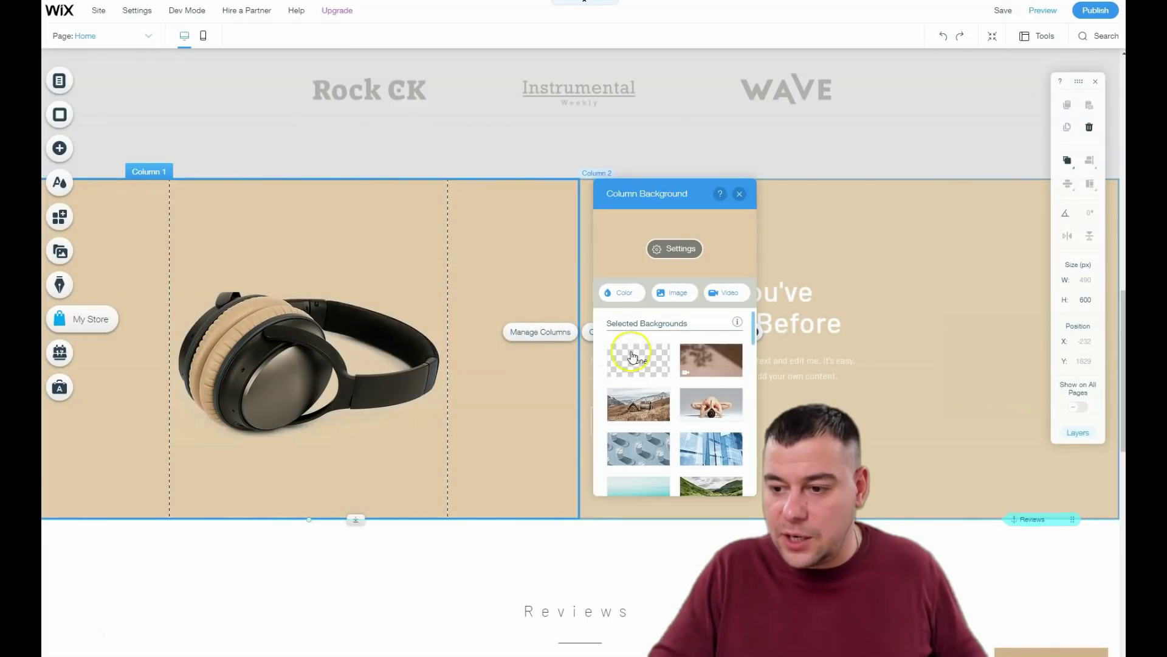
pyautogui.click(677, 301)
pyautogui.click(339, 129)
pyautogui.write('headphones')
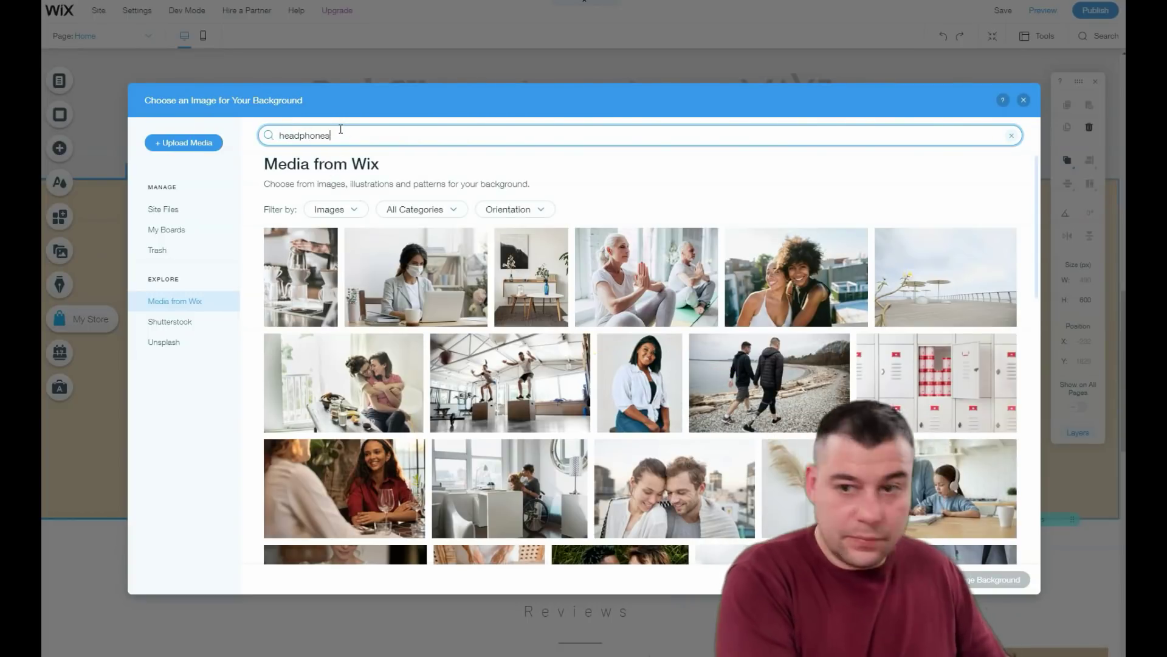
pyautogui.press('Return')
pyautogui.scroll(-3, 672, 465)
pyautogui.scroll(-15, 671, 465)
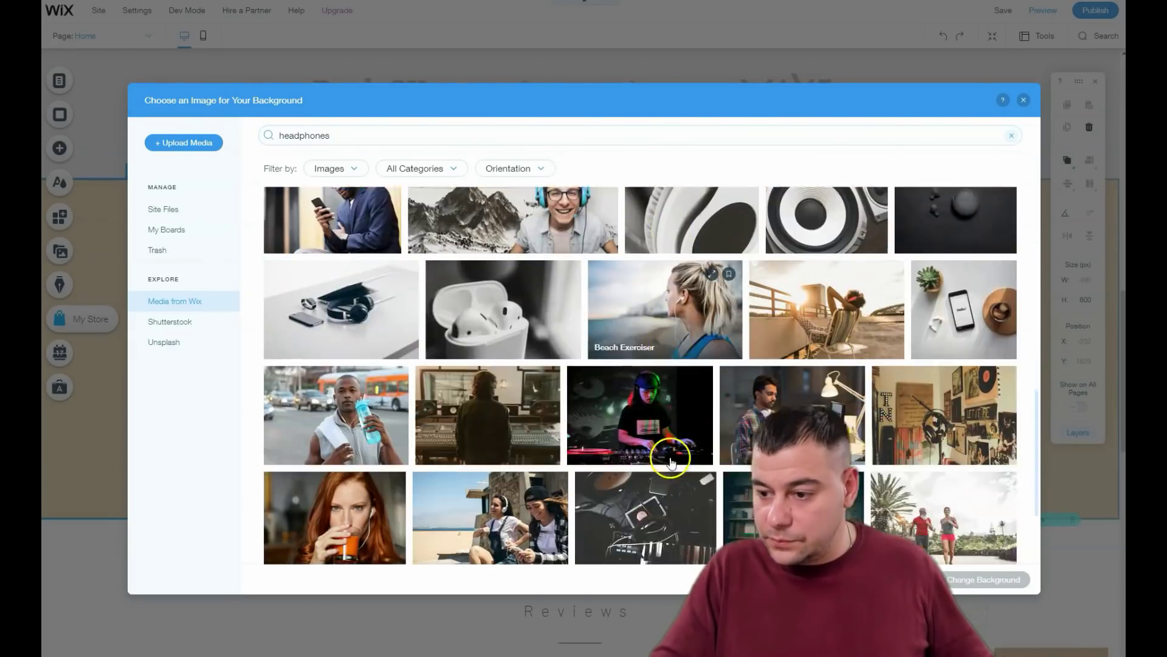
pyautogui.scroll(-2, 656, 420)
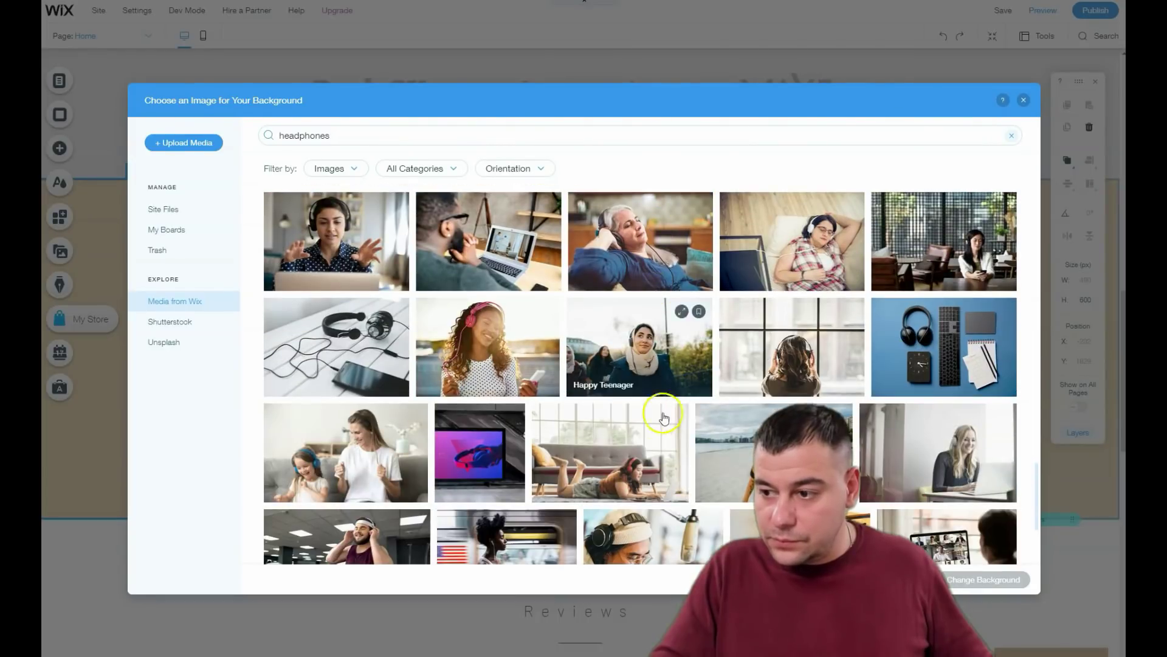
pyautogui.click(942, 359)
pyautogui.click(983, 579)
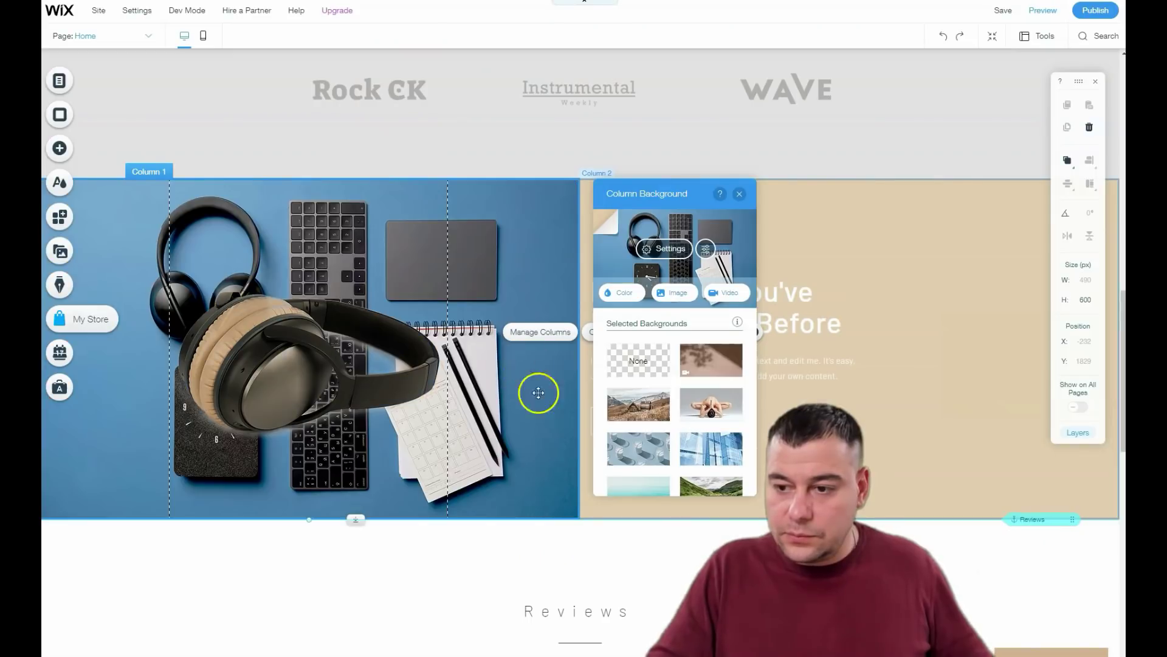
# Select the Reviews slideshow and dismiss its Customize Slideshow tip
pyautogui.scroll(-2, 668, 383)
pyautogui.scroll(-3, 638, 389)
pyautogui.scroll(-5, 468, 489)
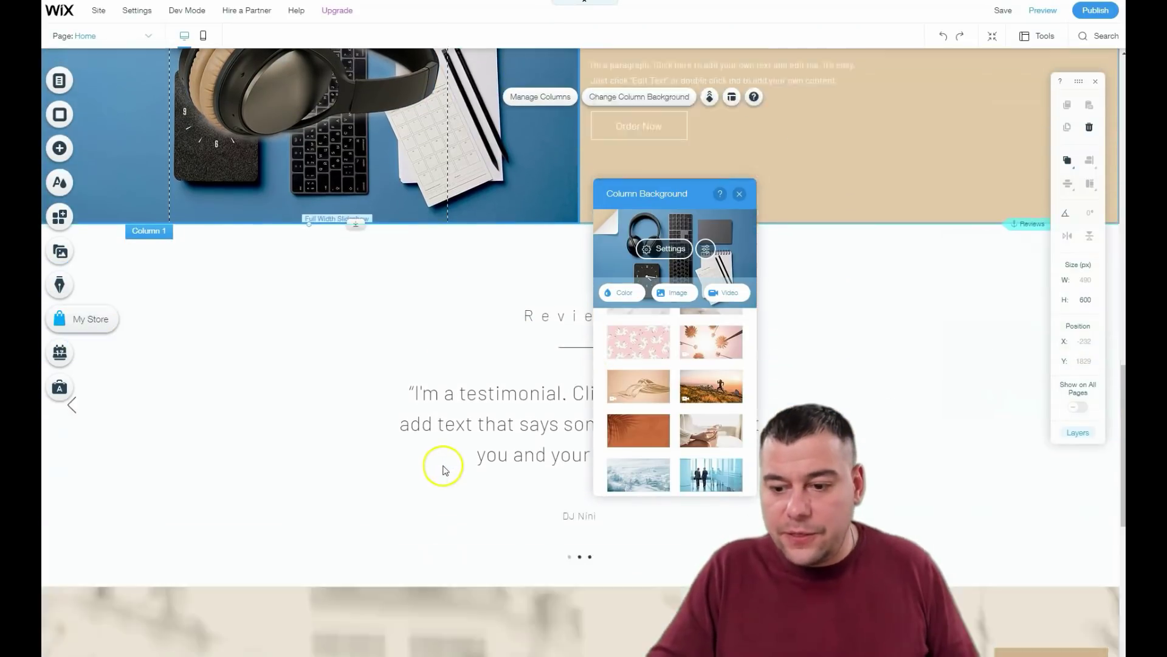
pyautogui.click(359, 404)
pyautogui.scroll(-5, 412, 364)
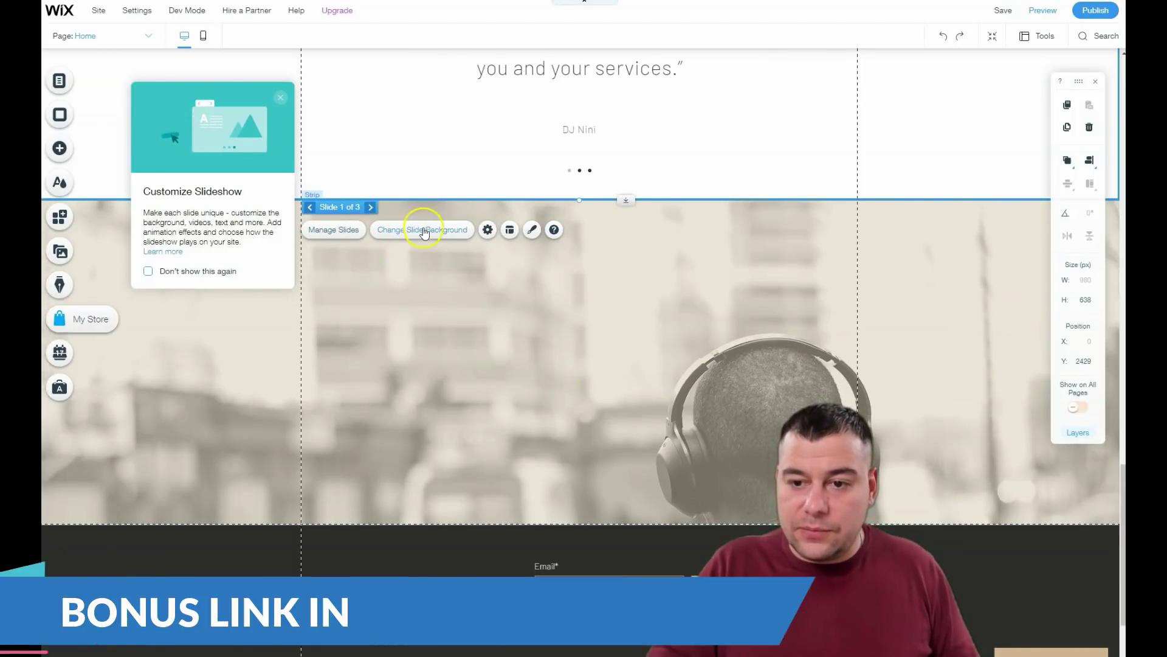
pyautogui.click(429, 230)
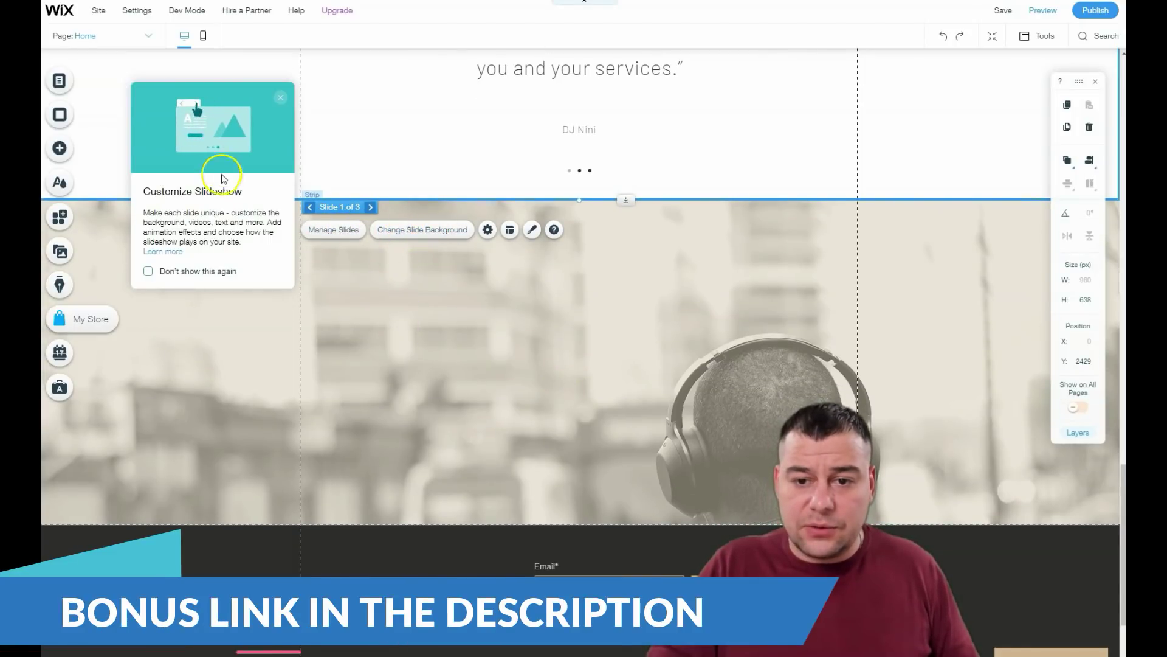
pyautogui.click(280, 98)
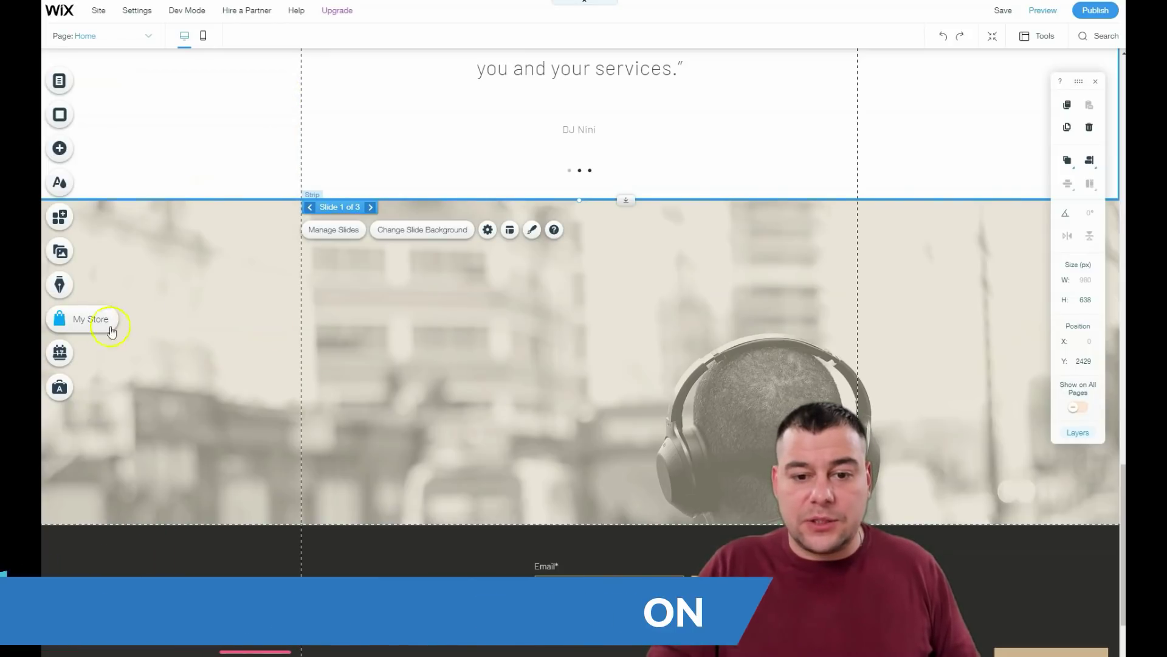
# Move the hero's Order Now button below the heading to about X 405, Y 382
pyautogui.scroll(3, 663, 382)
pyautogui.scroll(20, 563, 347)
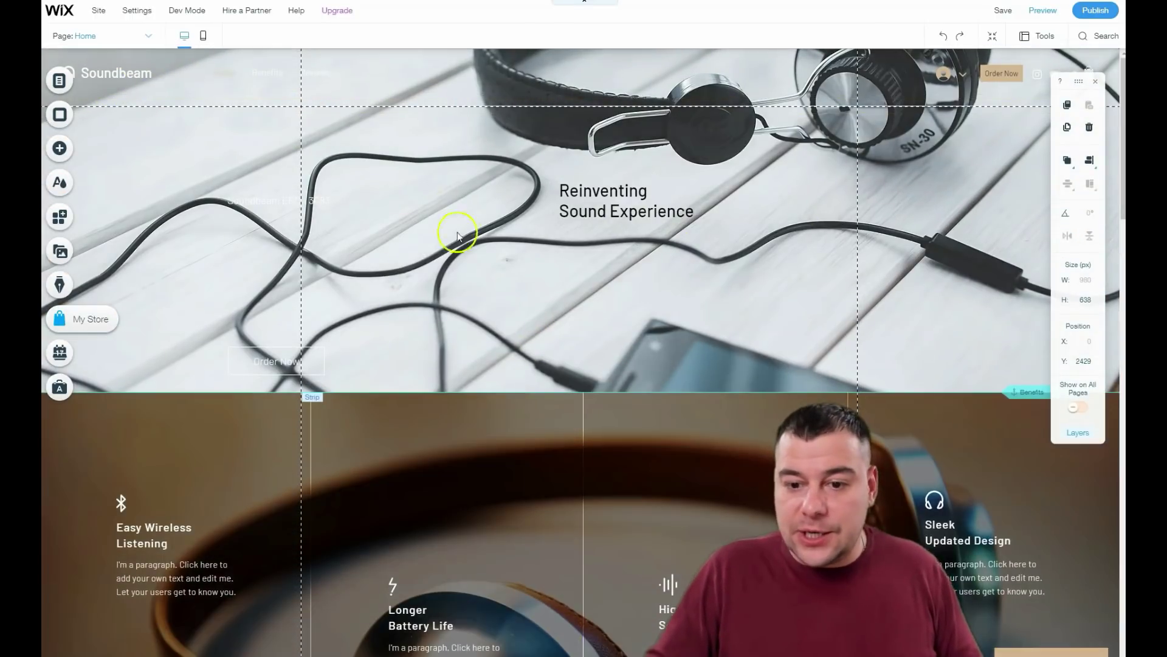
pyautogui.moveTo(253, 363); pyautogui.dragTo(568, 278)
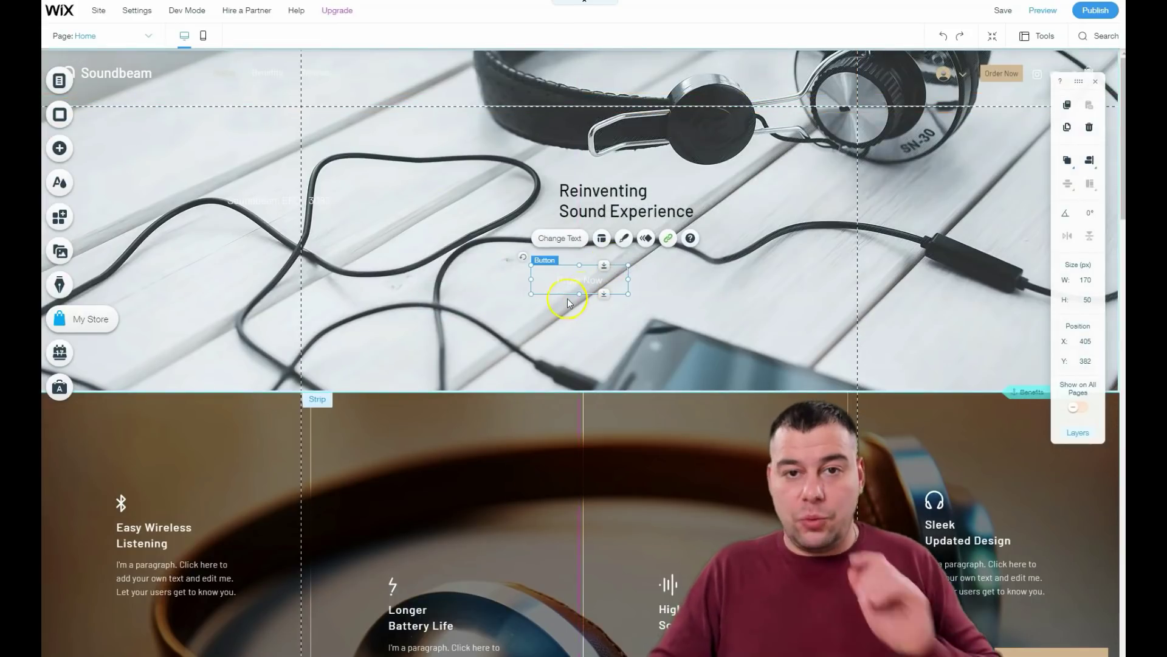
pyautogui.click(568, 282)
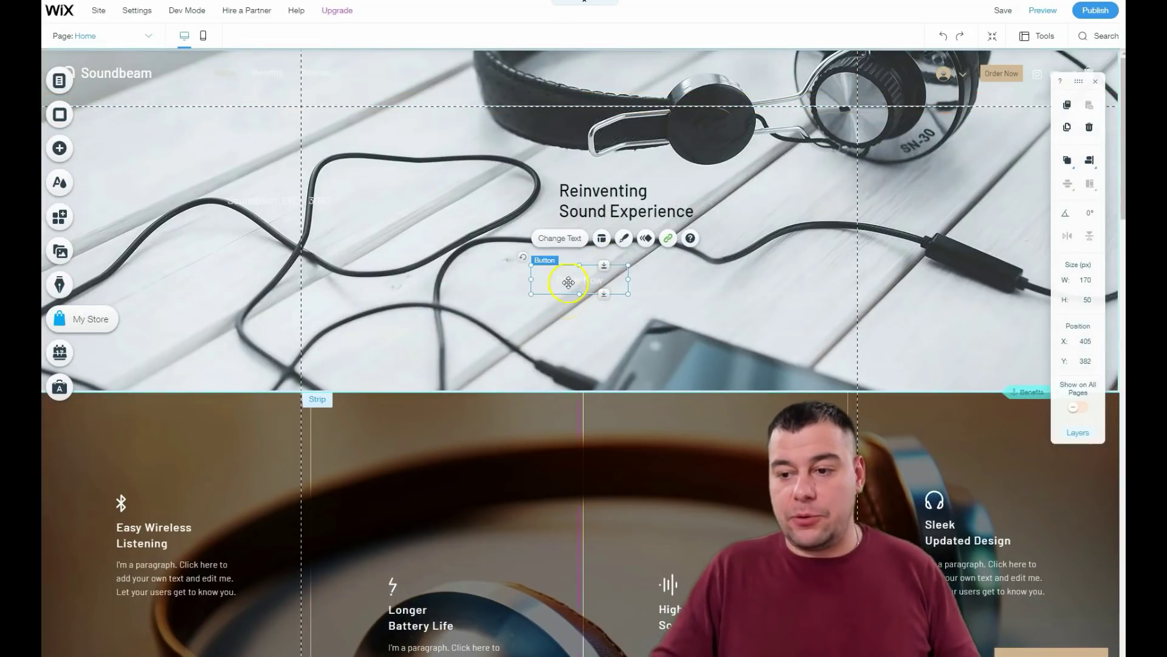